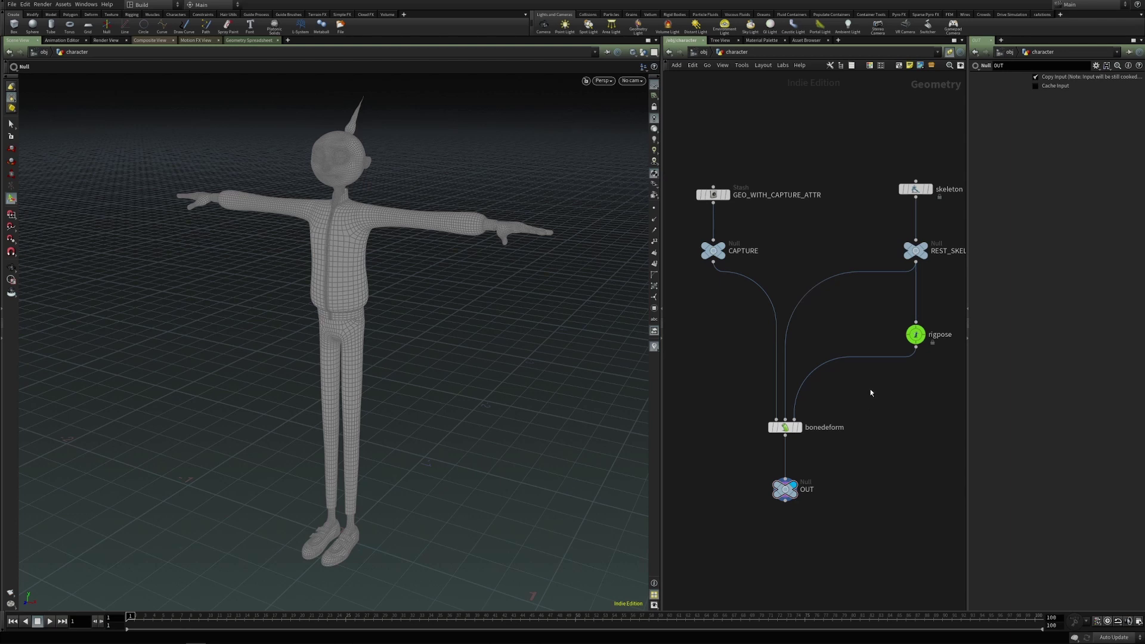
- Inspect the GEO_WITH_CAPTURE_ATTR, skeleton, rigpose and OUT nodes of the character network
scroll(874, 396, down, 2)
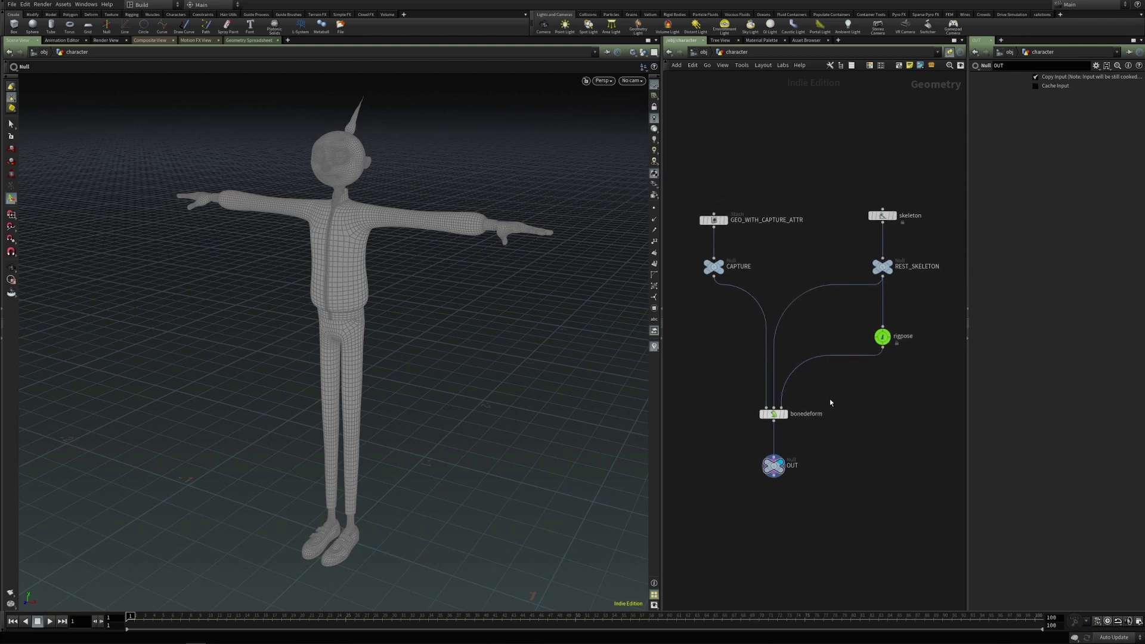
middle_drag(790, 274, 778, 265)
drag(688, 196, 744, 246)
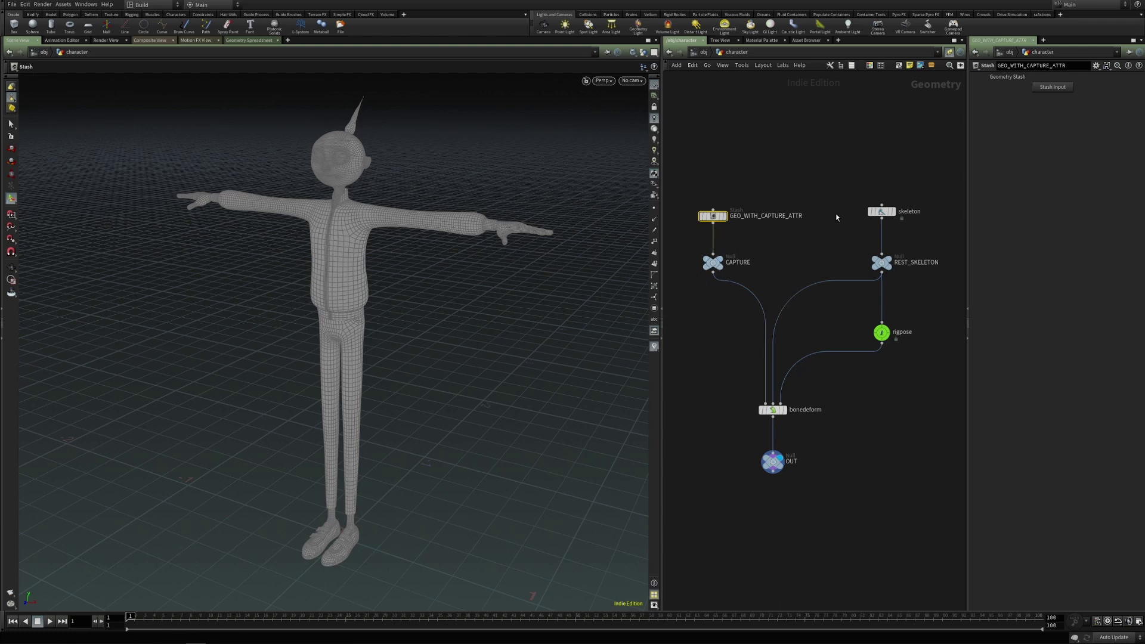
click(882, 212)
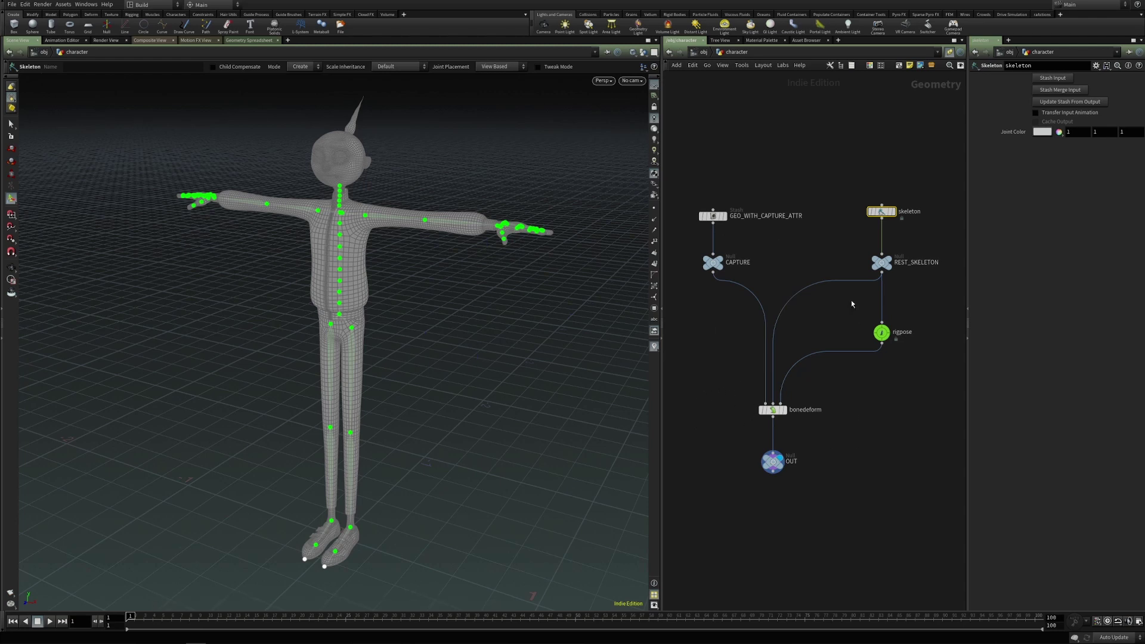
click(881, 332)
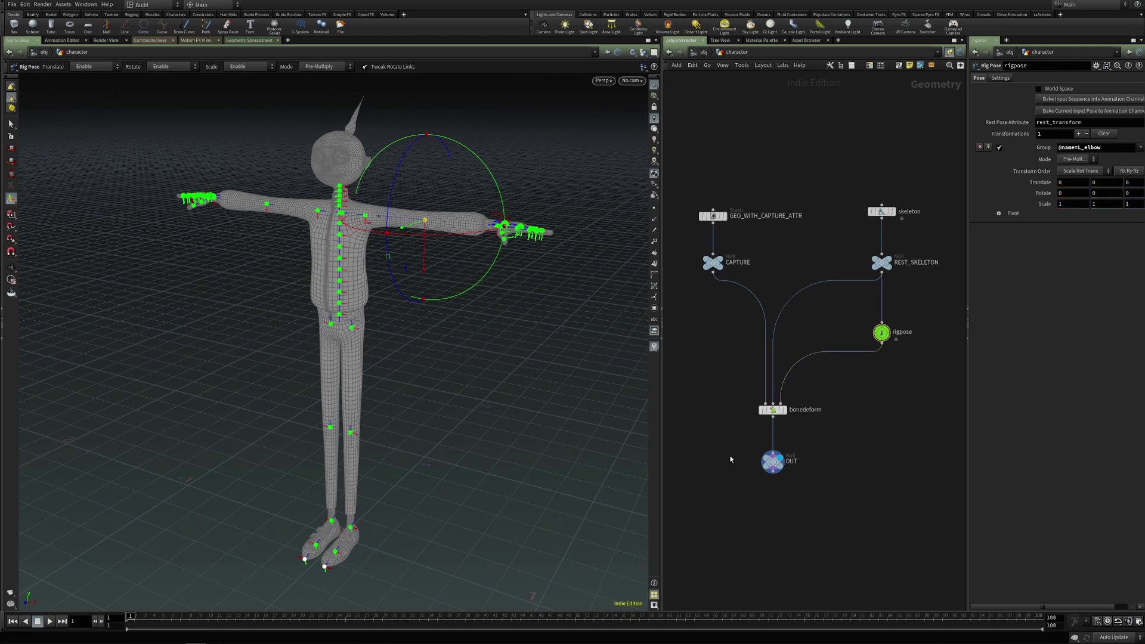
drag(724, 439, 836, 490)
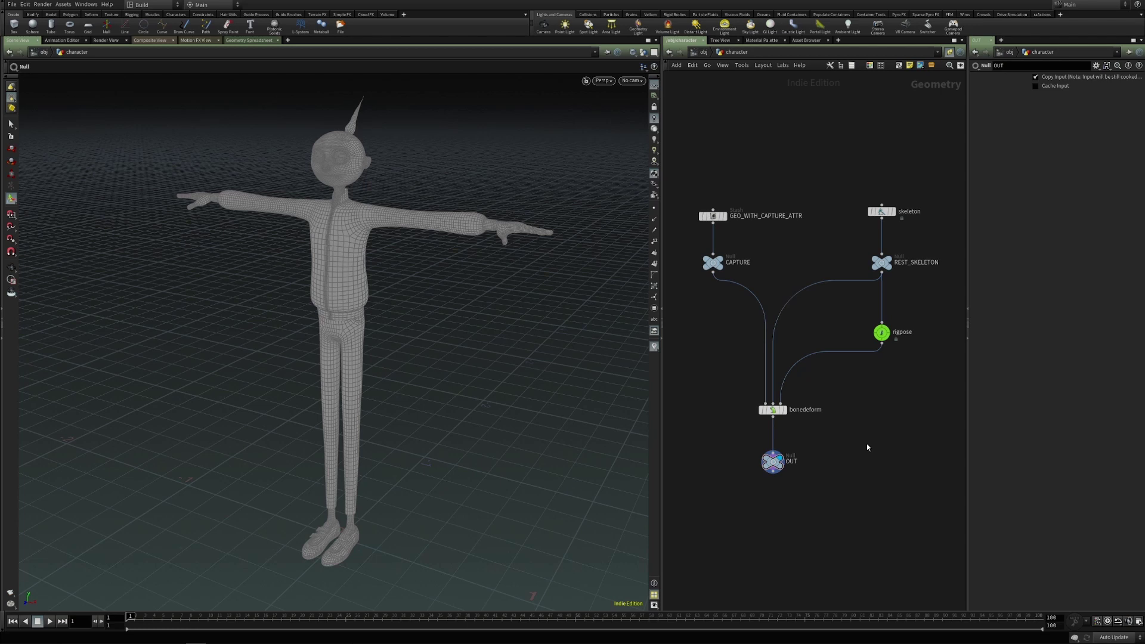
- Add an Attribute Create node beside bonedeform and wire the CAPTURE null into its input
middle_drag(876, 423, 857, 372)
key(Tab)
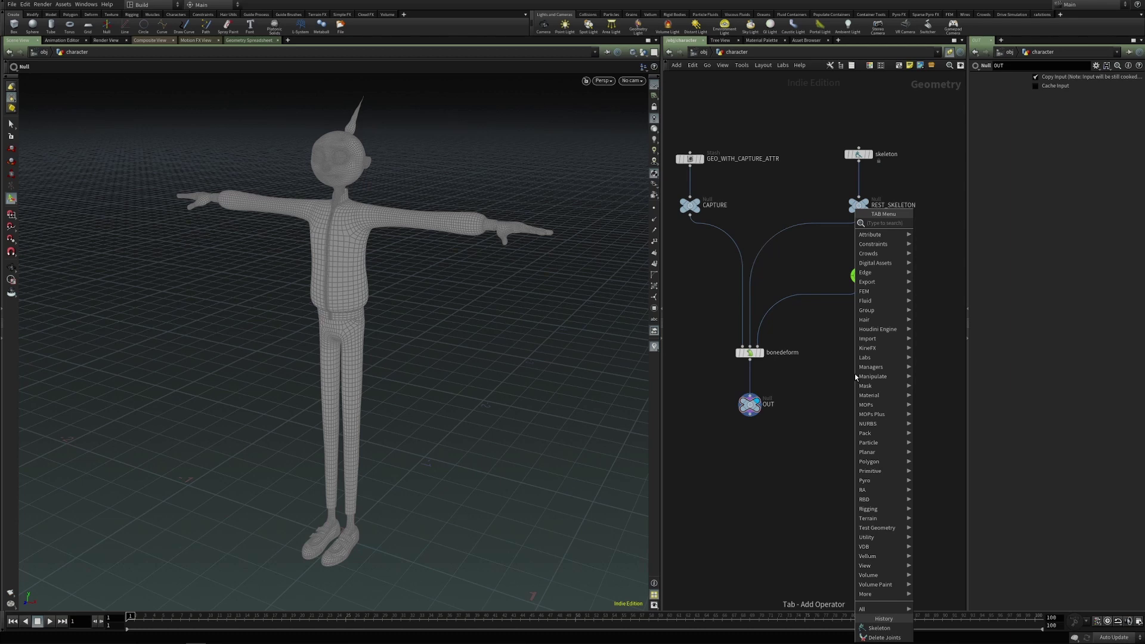
text(create)
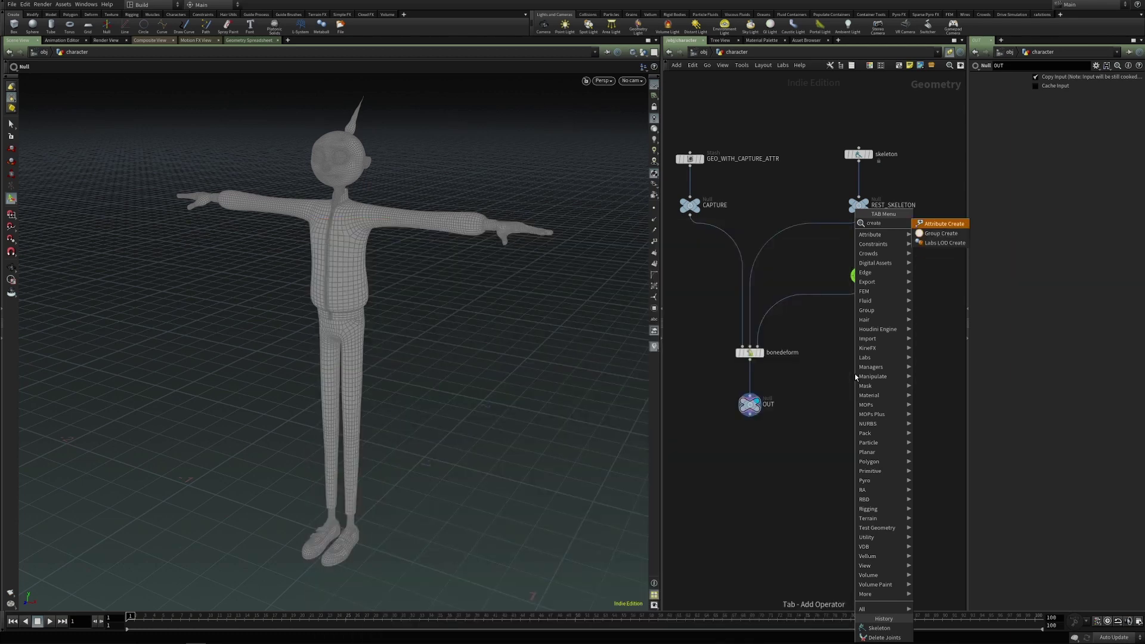
key(Return)
click(855, 374)
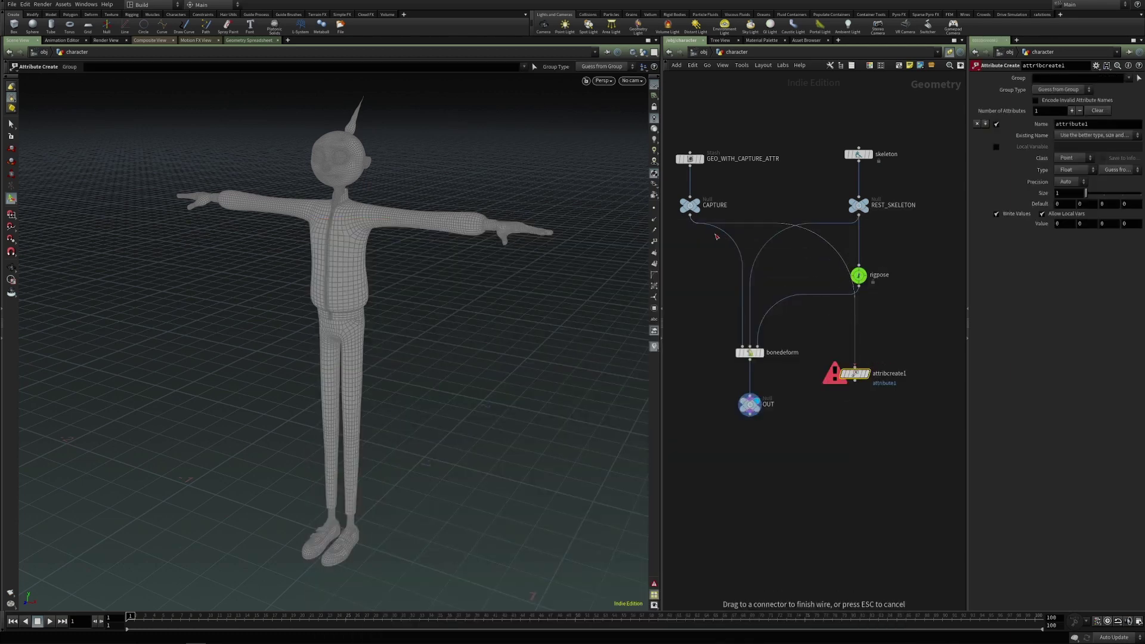
click(855, 365)
drag(851, 374, 831, 382)
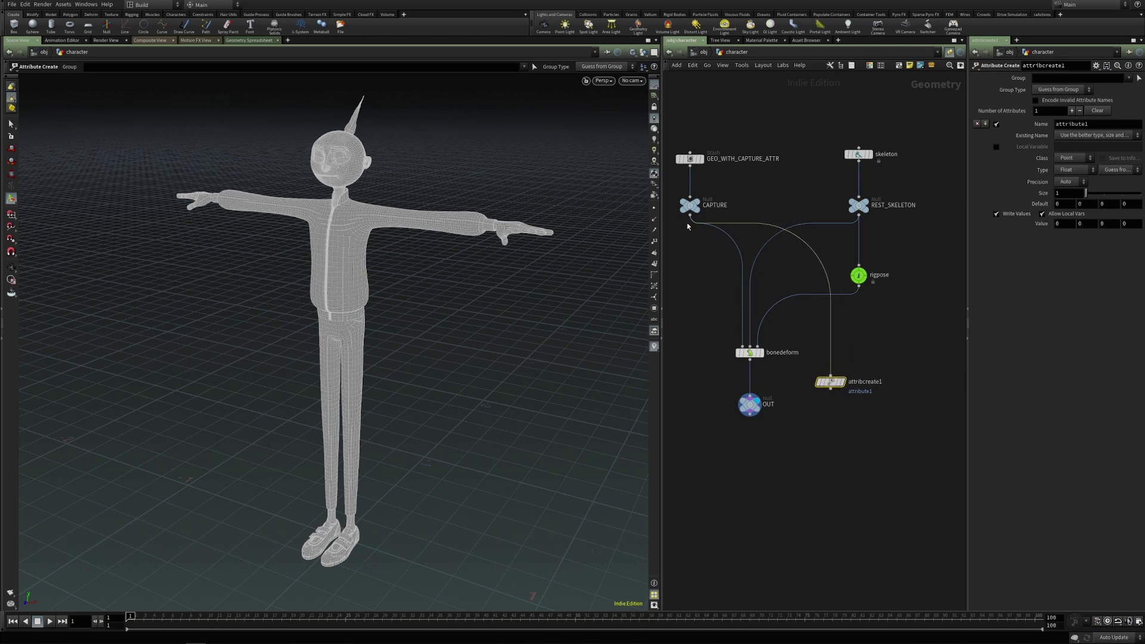
- Rename the Attribute Create node to attribute_create_pt_t and set its attribute name to pt_t
double_click(866, 382)
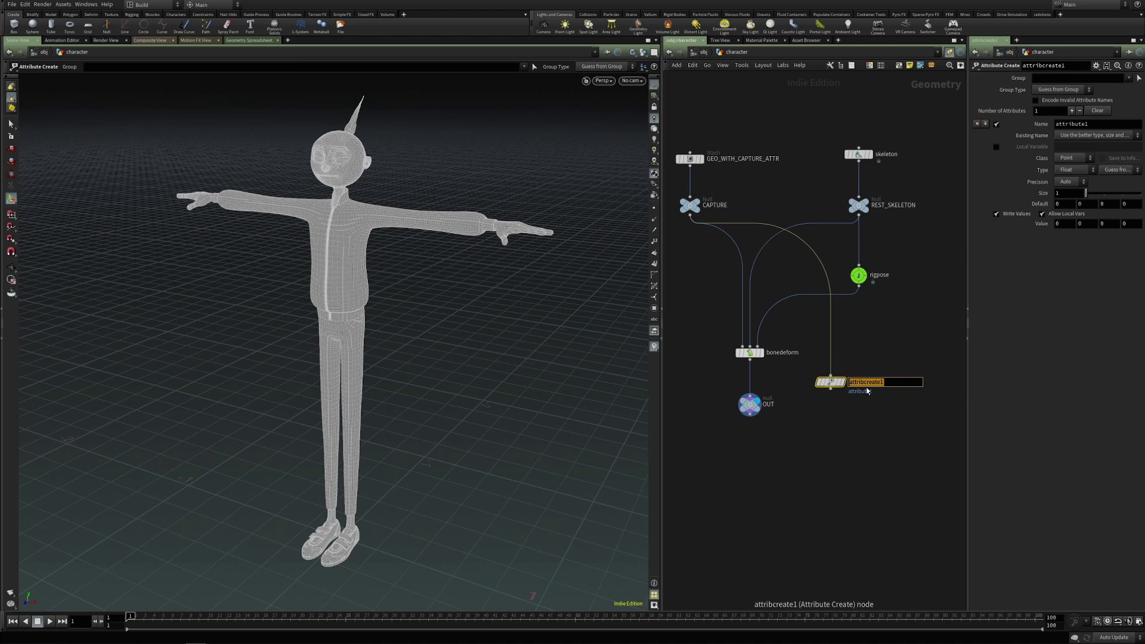
text(attribute_create_pt_t)
key(Return)
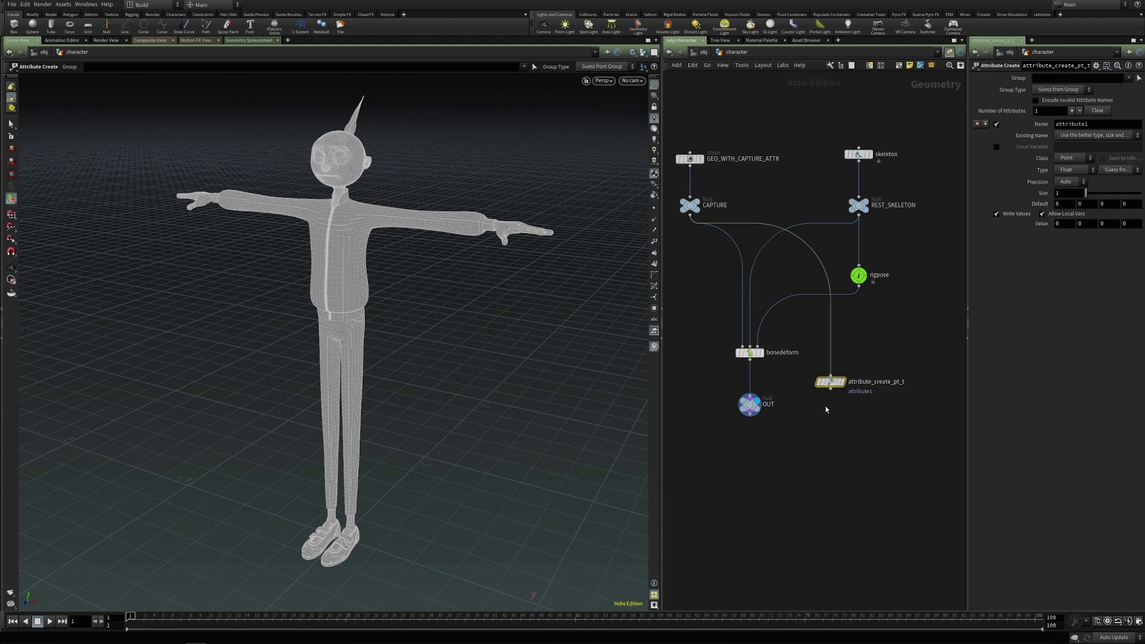
drag(861, 416, 808, 358)
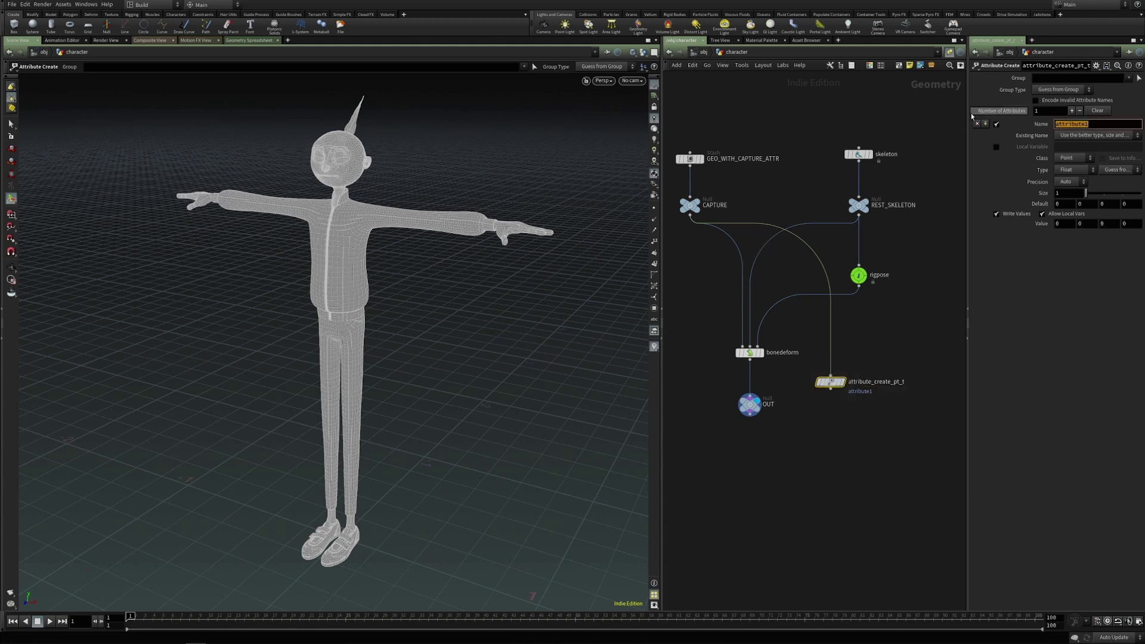
text(pt_t)
key(Return)
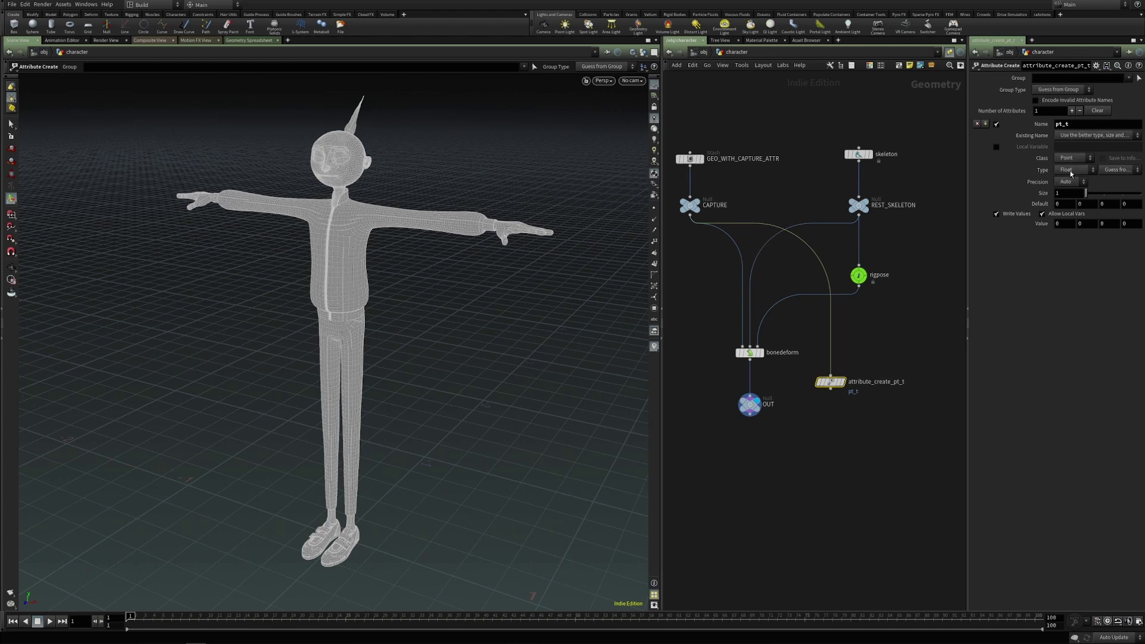
- Make the pt_t attribute a Transform Matrix with a size of 16
click(1117, 170)
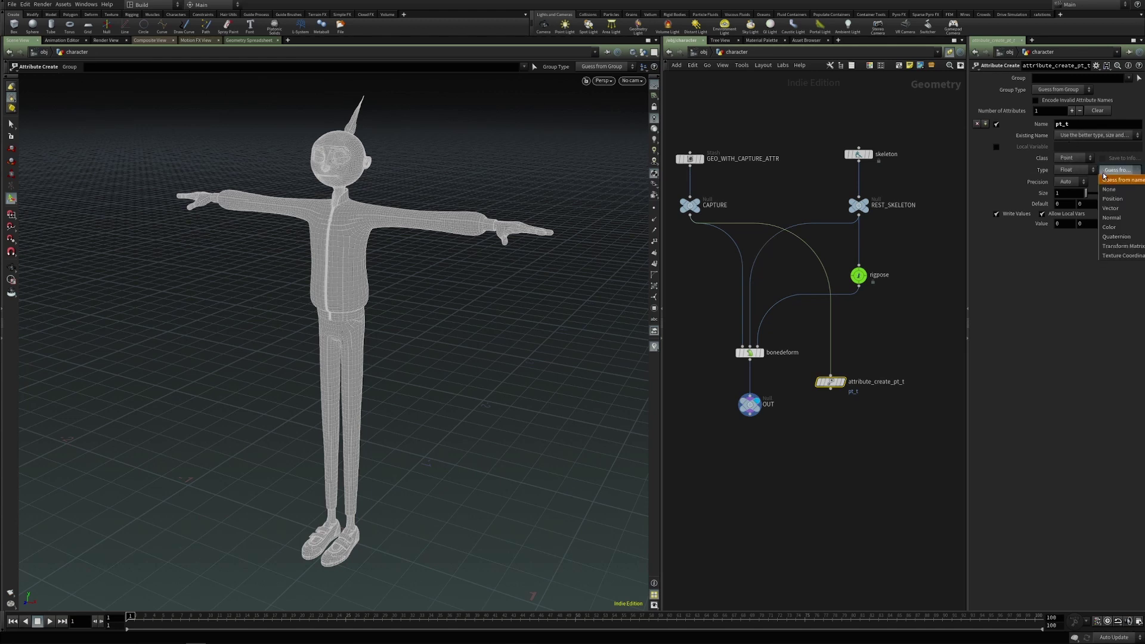
click(1115, 246)
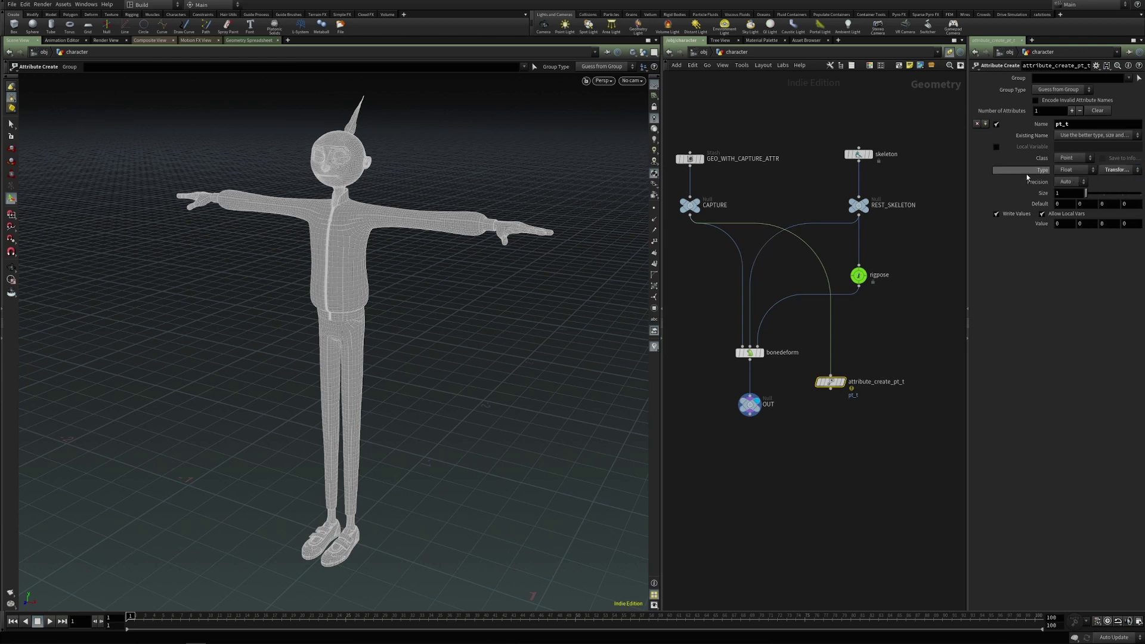
click(1116, 170)
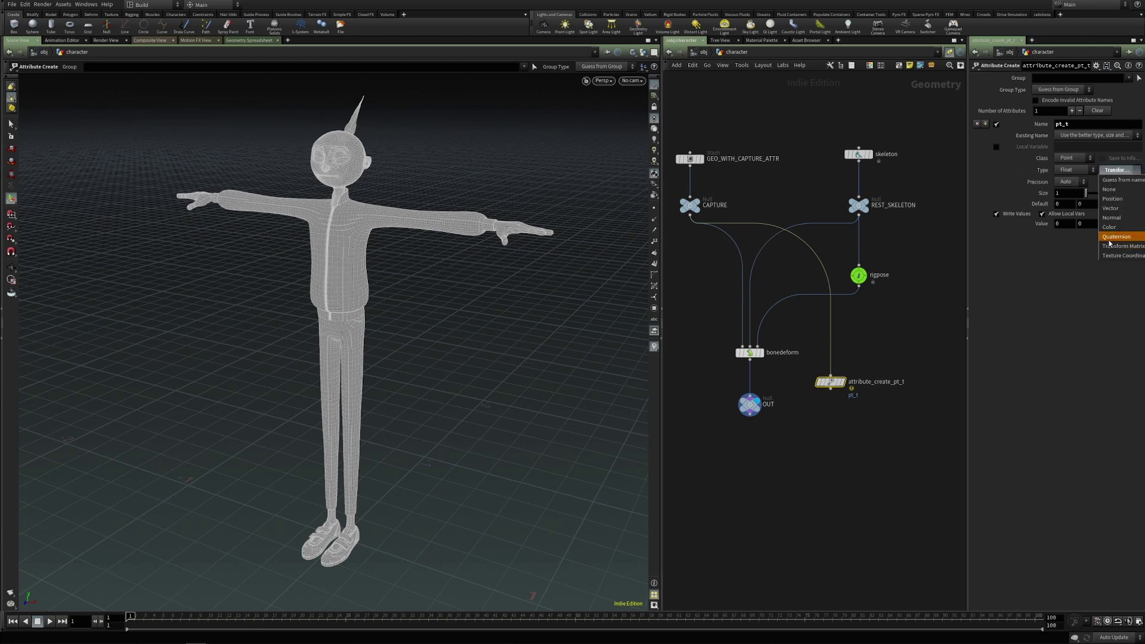
click(1050, 264)
click(1064, 195)
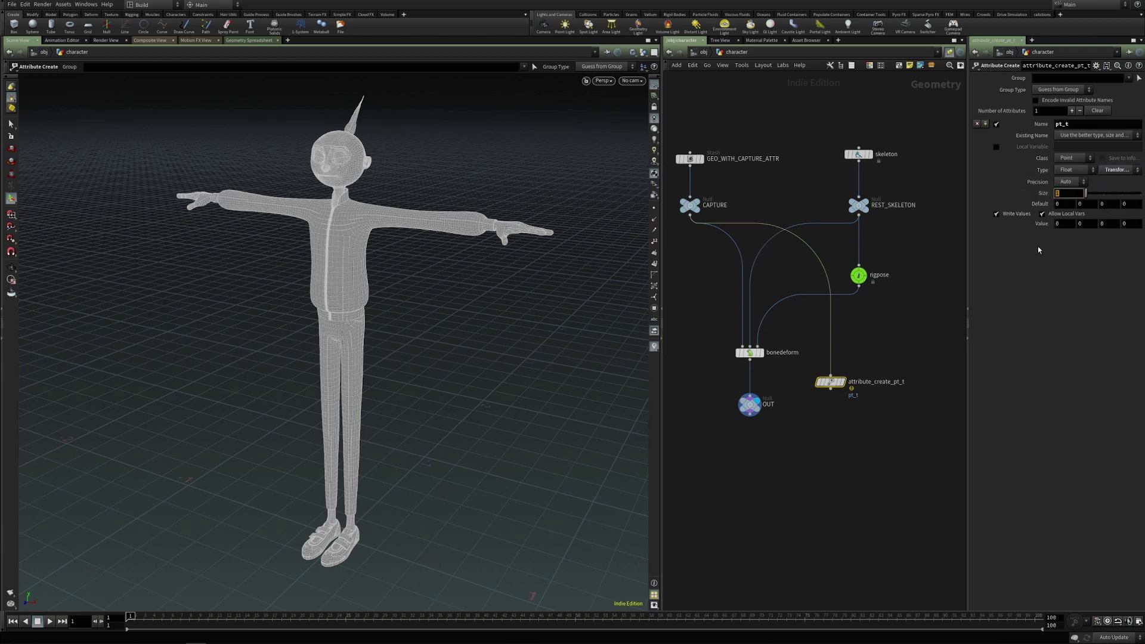
text(16)
key(Return)
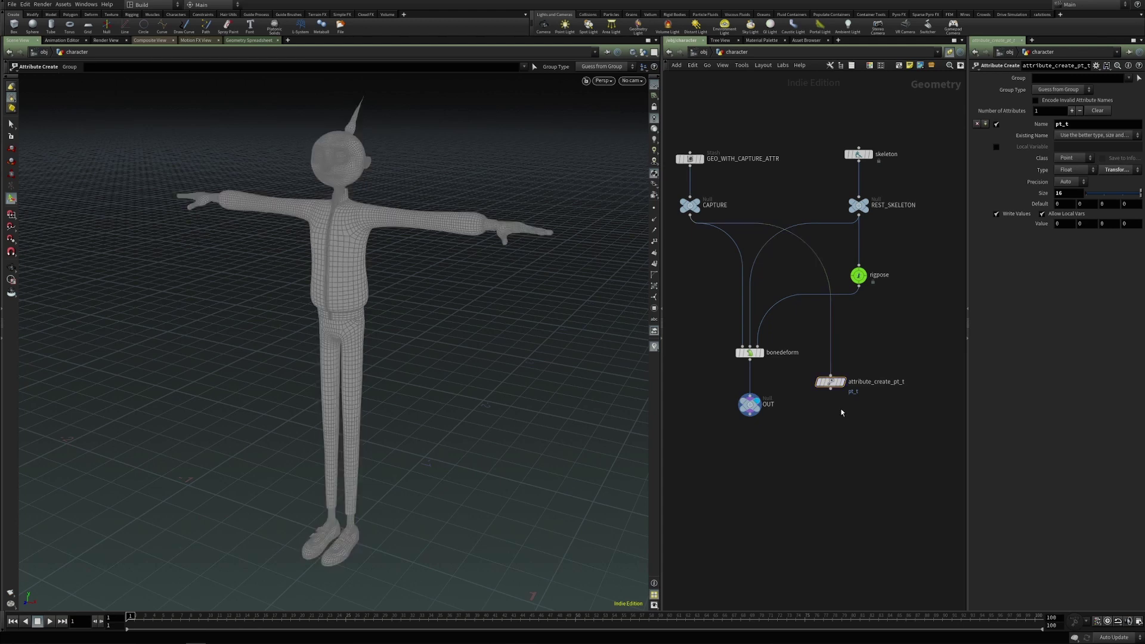
- Add an Attribute Wrangle node below attribute_create_pt_t, wired to its output
key(Tab)
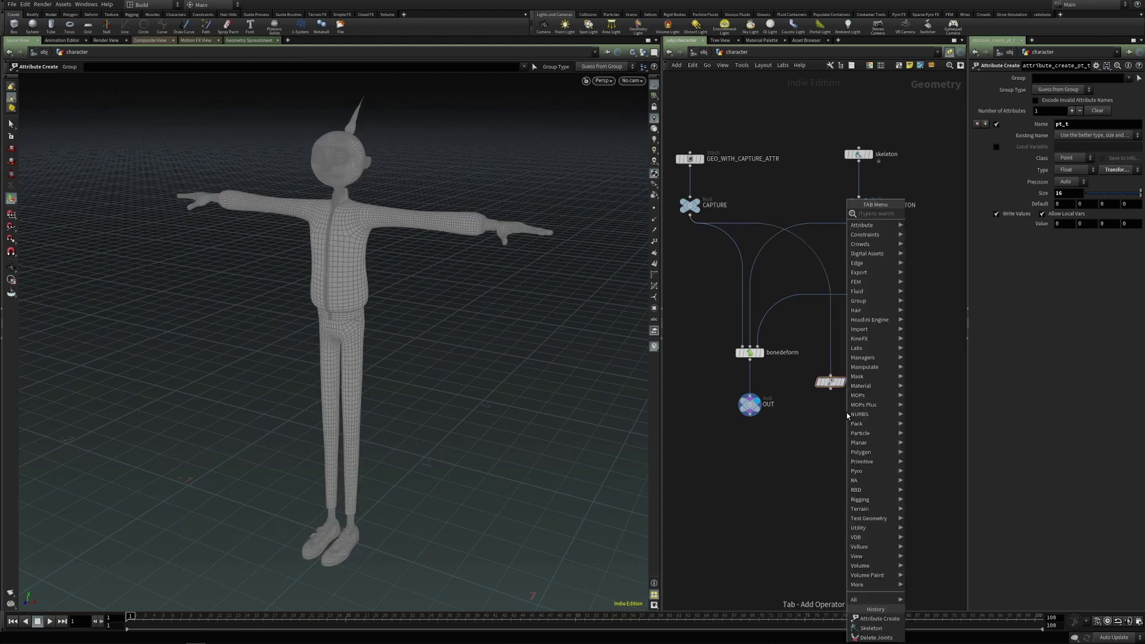
text(att)
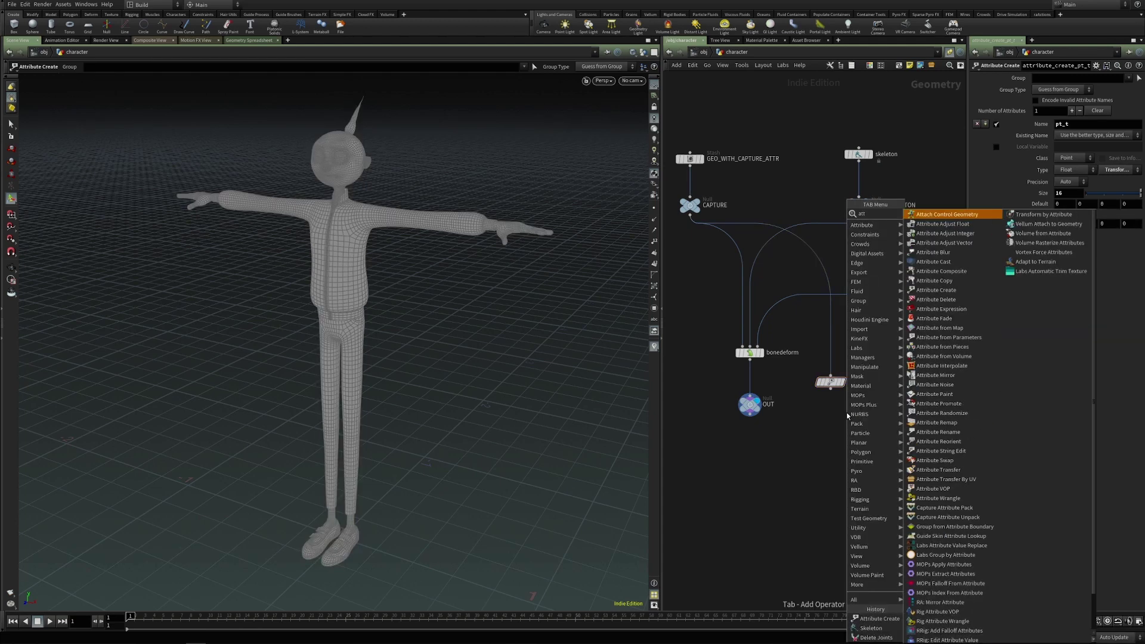
text(r)
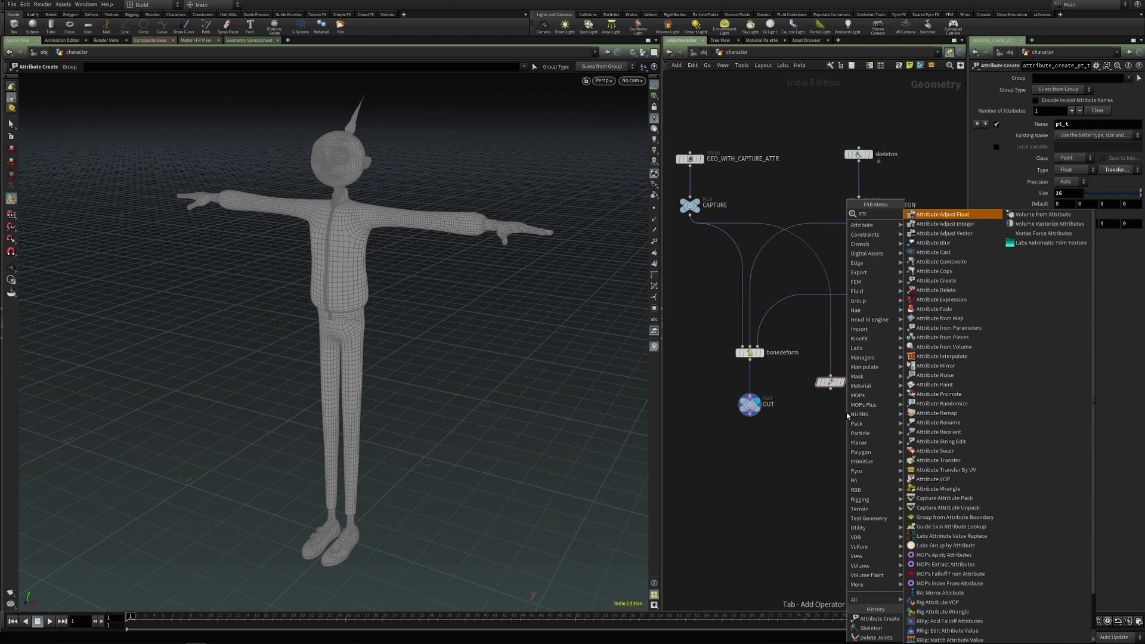
text(w)
key(Return)
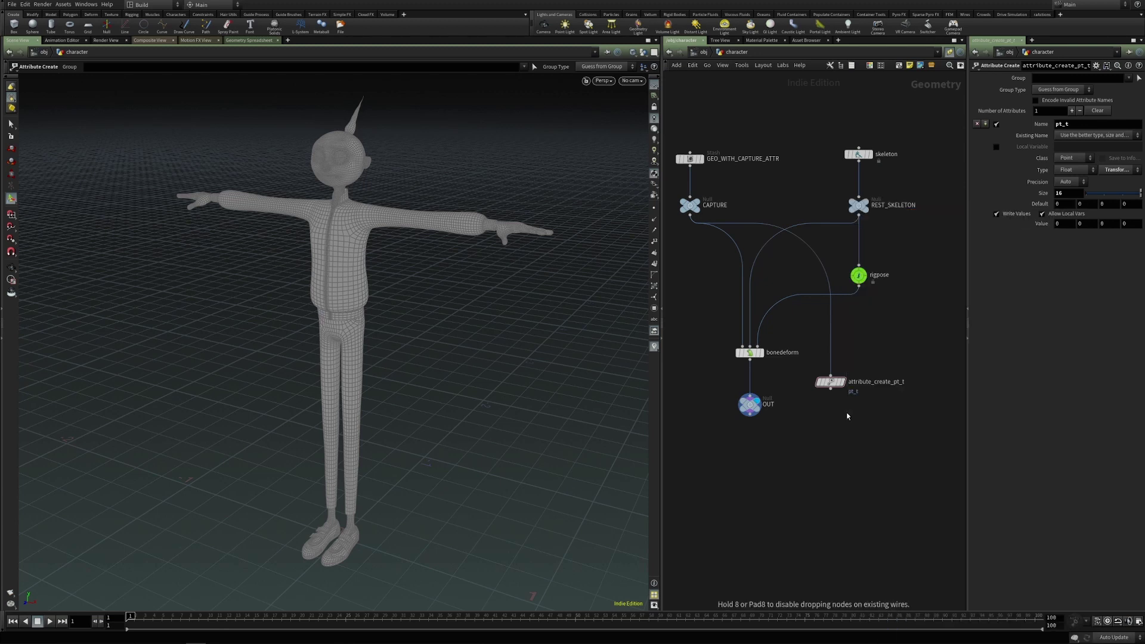
click(829, 425)
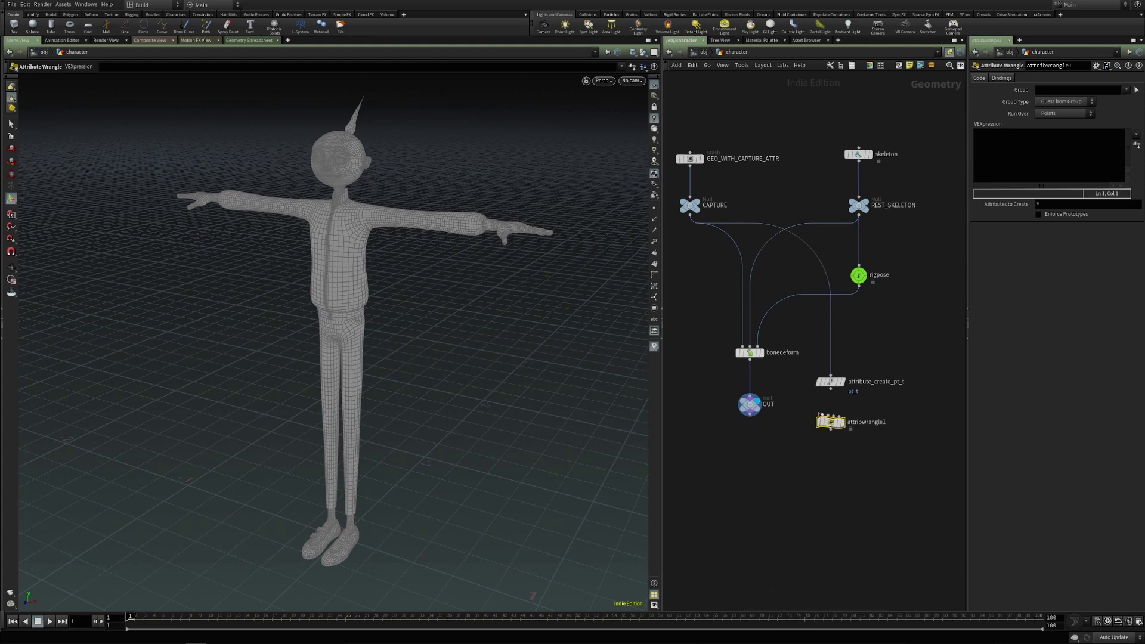
- Rename the new Attribute Wrangle node to pt_t_identity
click(866, 422)
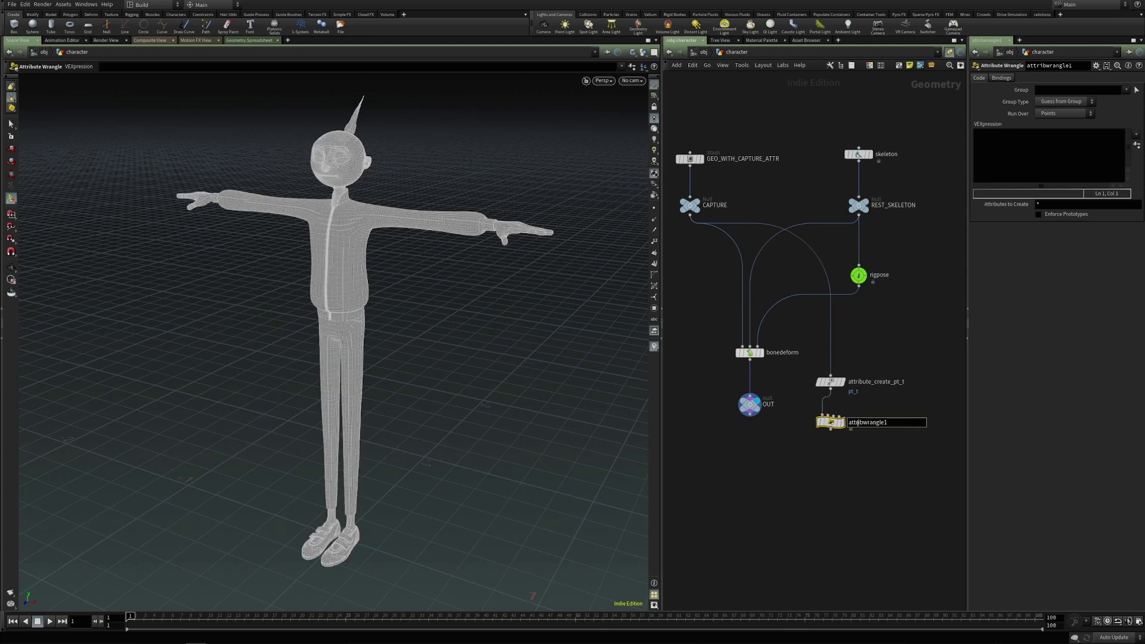
double_click(866, 422)
text(p)
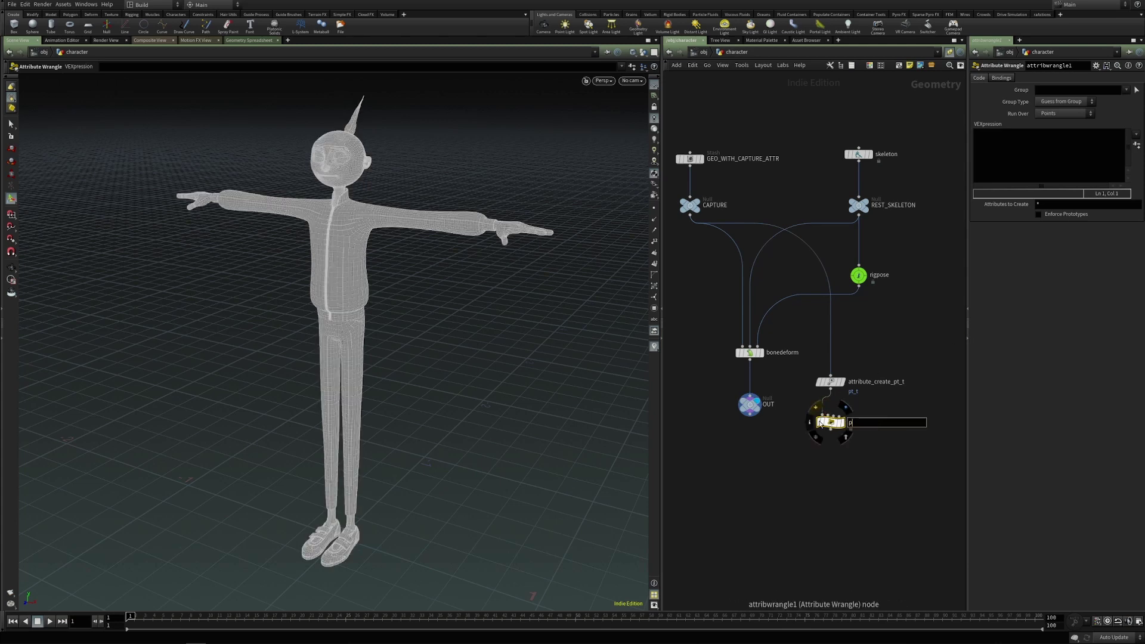
text(t_t_identity)
key(Return)
- Write the VEX expression 4@pt_t = ident(); in the pt_t_identity wrangle
click(1007, 162)
text(4@)
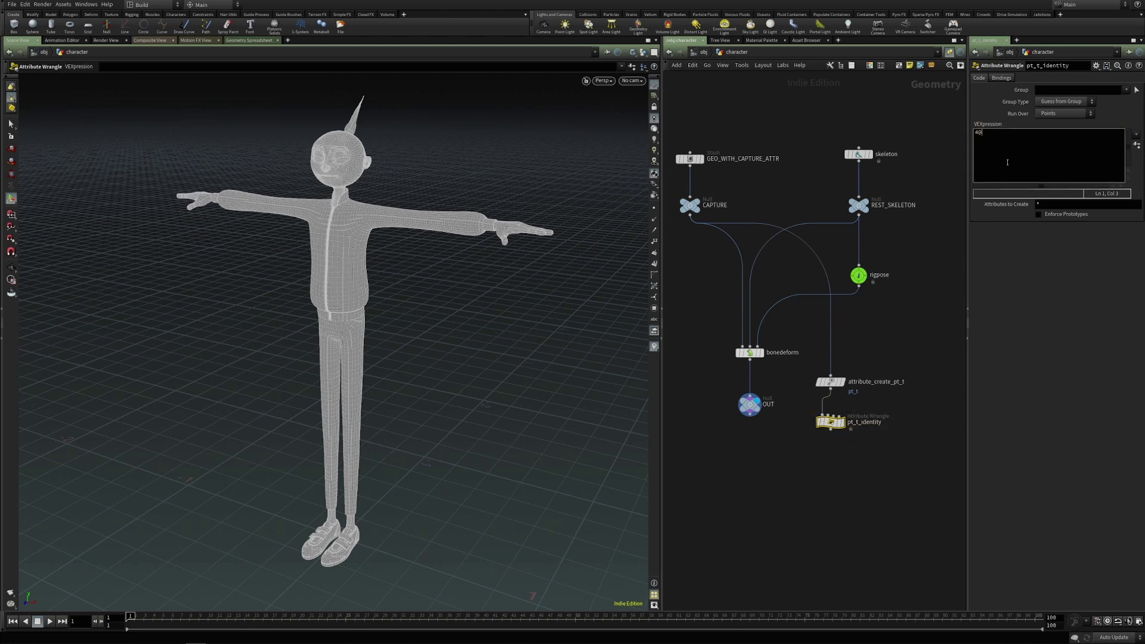
text(pt_t = ide)
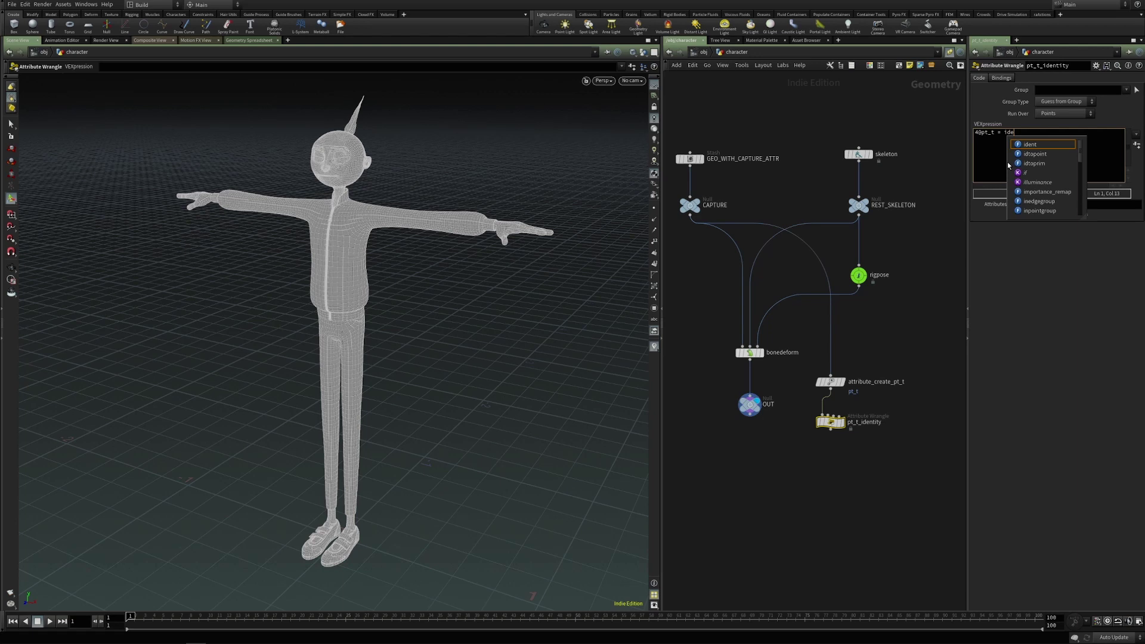
text(nt();)
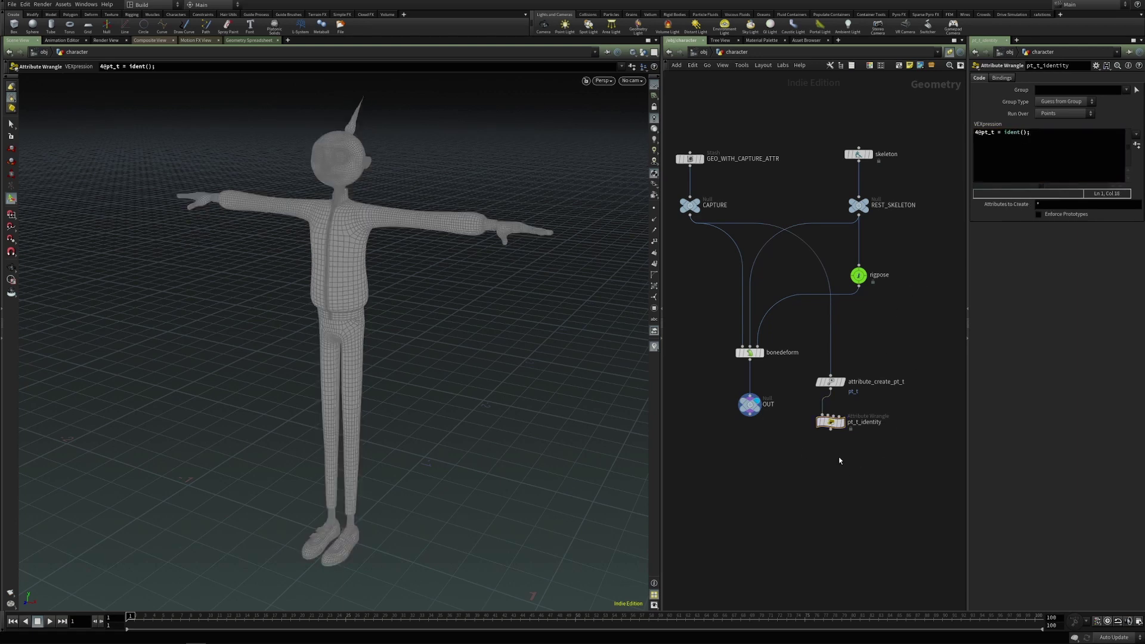
- Move the bonedeform and OUT nodes well below the rest of the network to make room
middle_drag(844, 467, 815, 448)
drag(835, 446, 794, 355)
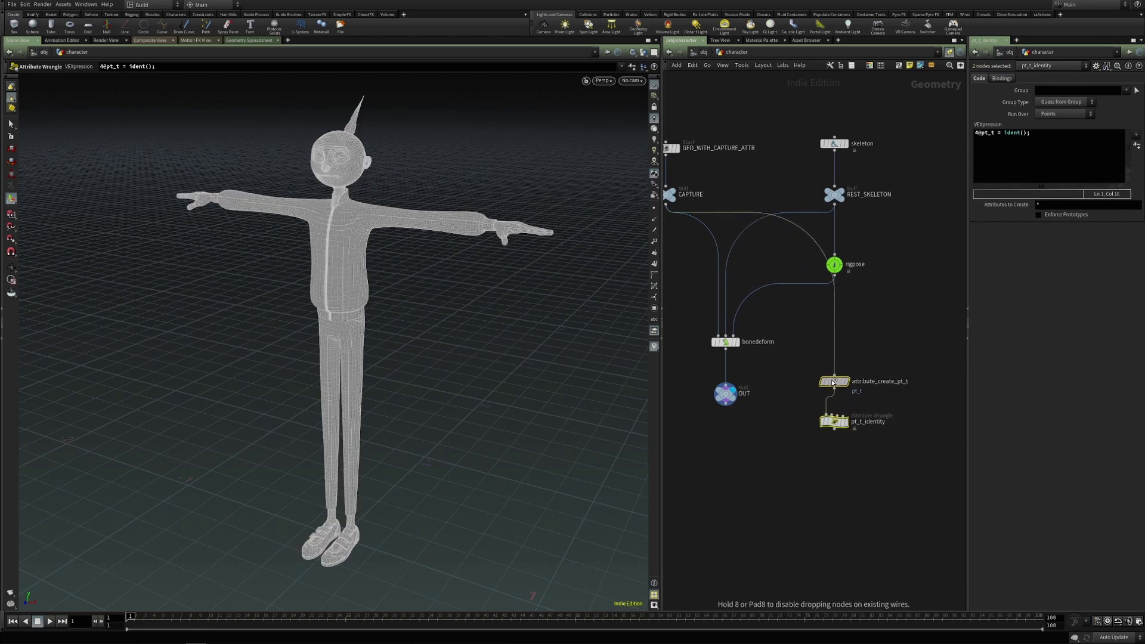
scroll(786, 393, down, 4)
middle_drag(786, 393, 798, 349)
click(771, 325)
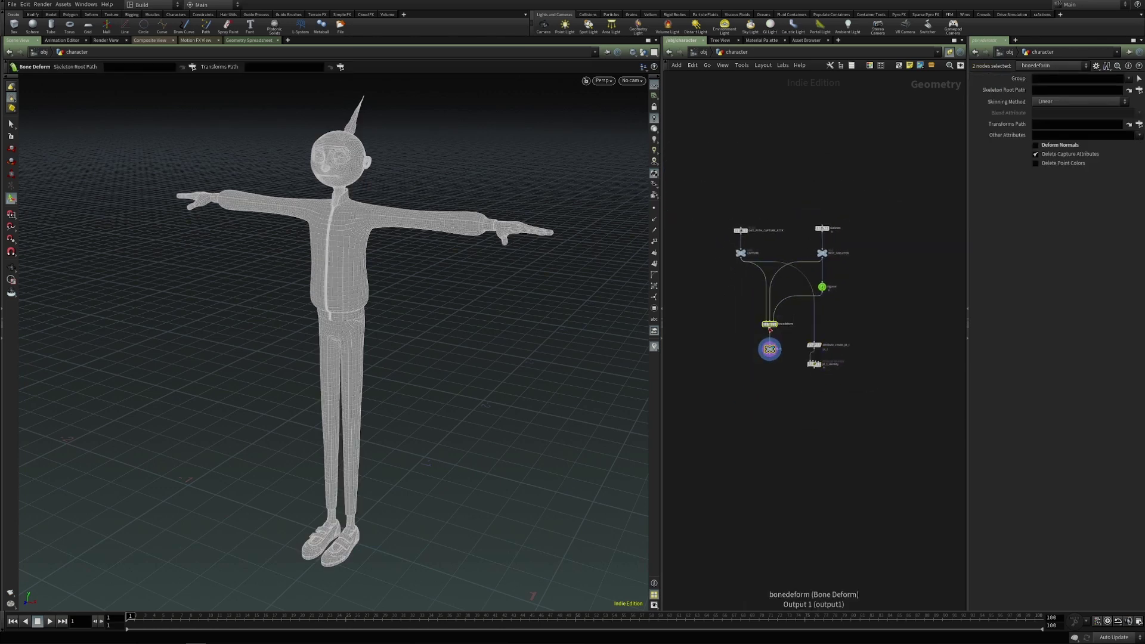
drag(770, 325, 774, 441)
scroll(819, 401, up, 3)
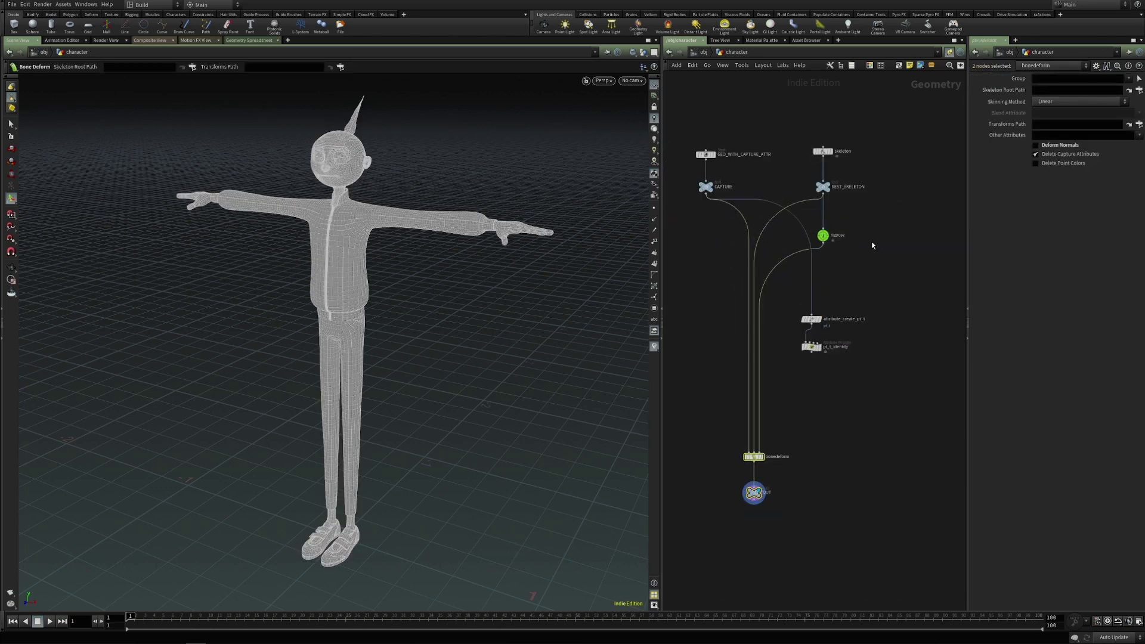
- Nudge the rigpose node sideways and move attribute_create_pt_t and pt_t_identity slightly lower
click(819, 236)
drag(819, 236, 824, 236)
mouse_move(832, 394)
mouse_down()
mouse_move(799, 310)
mouse_move(815, 338)
mouse_up()
click(813, 399)
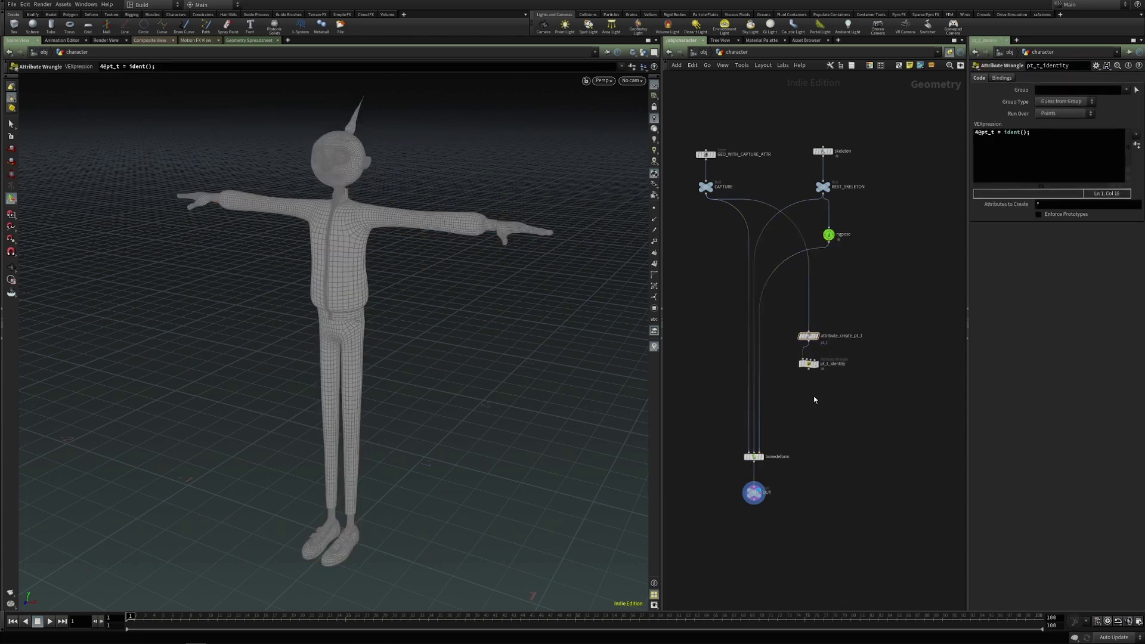
- Add a second Bone Deform node below pt_t_identity
scroll(816, 404, up, 2)
key(Tab)
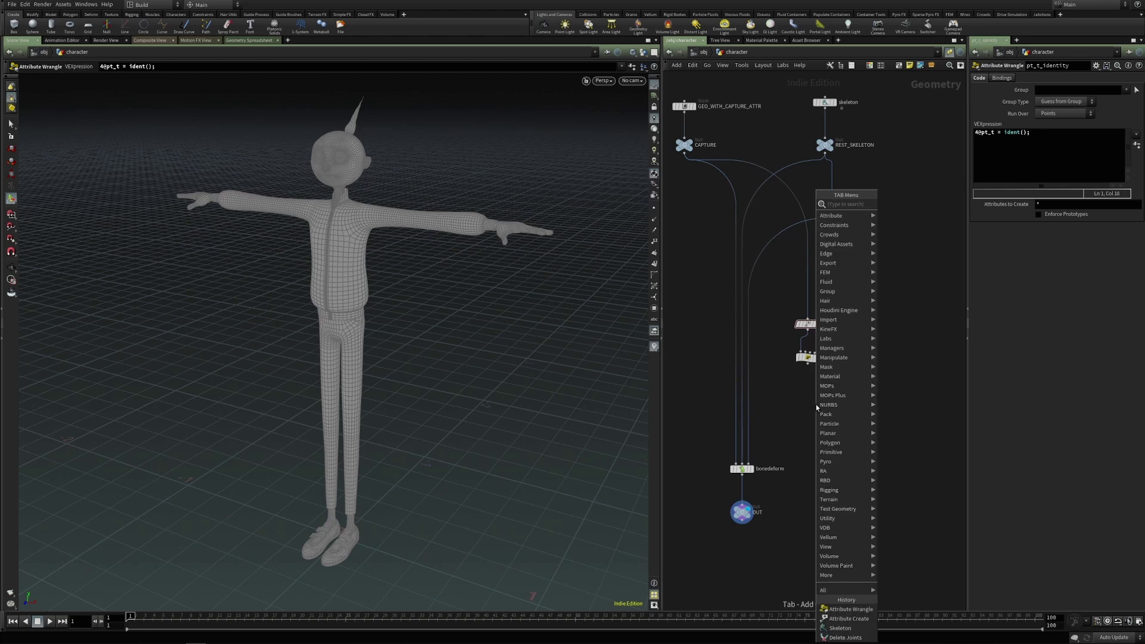
text(attribute wrangle)
key(Return)
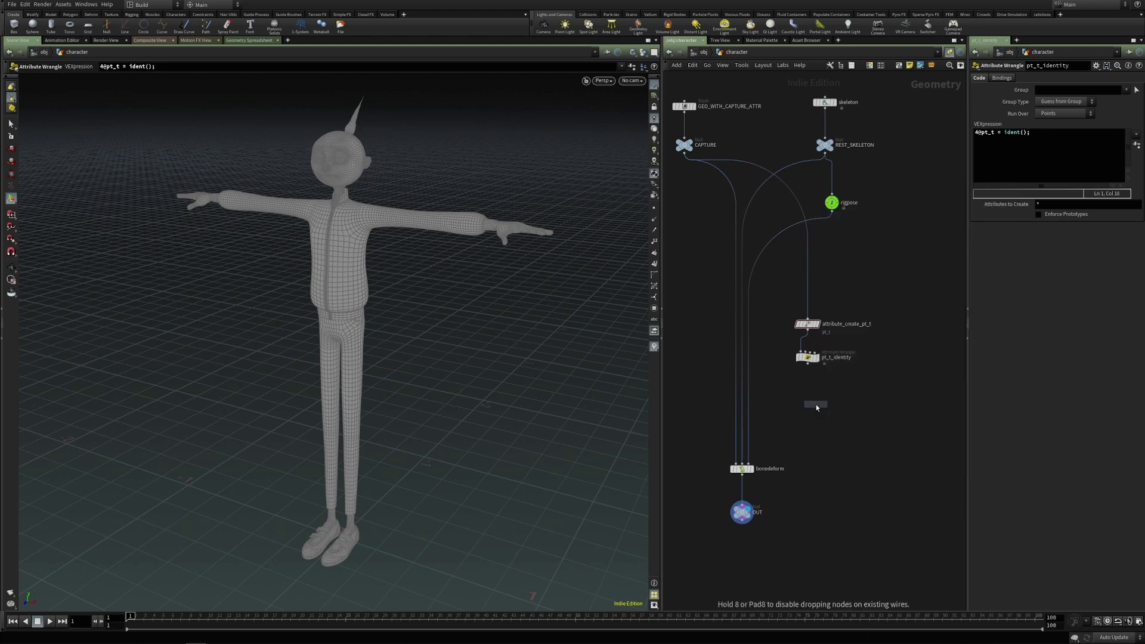
click(816, 405)
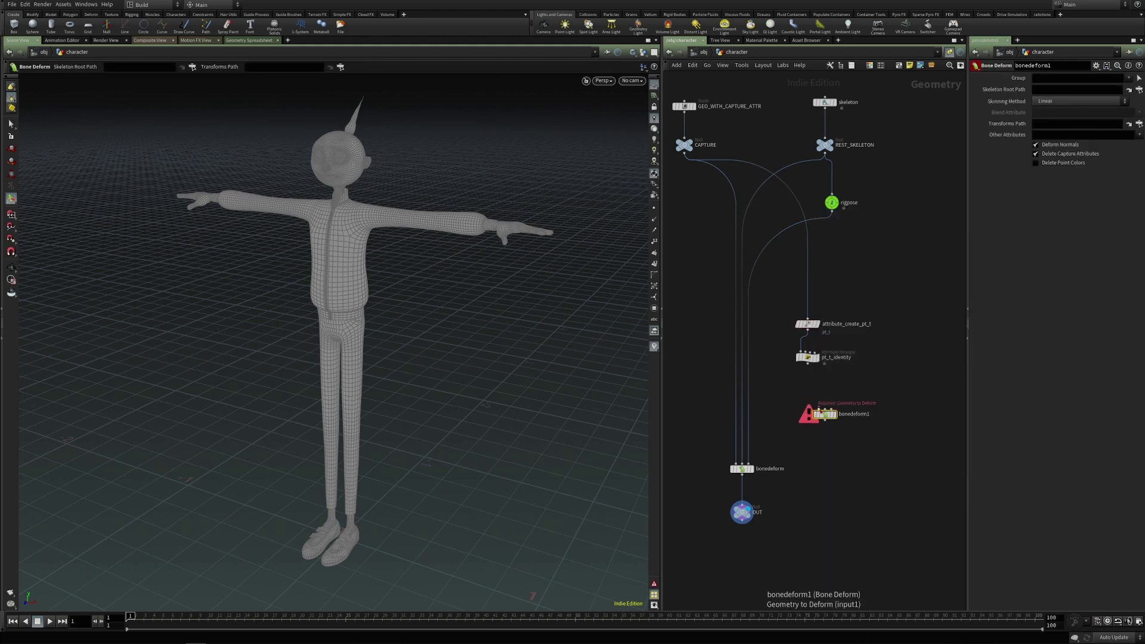
- Wire pt_t_identity, REST_SKELETON and rigpose into the three inputs of bonedeform1, moving rigpose and bonedeform1 to clear the wires
click(826, 411)
click(826, 411)
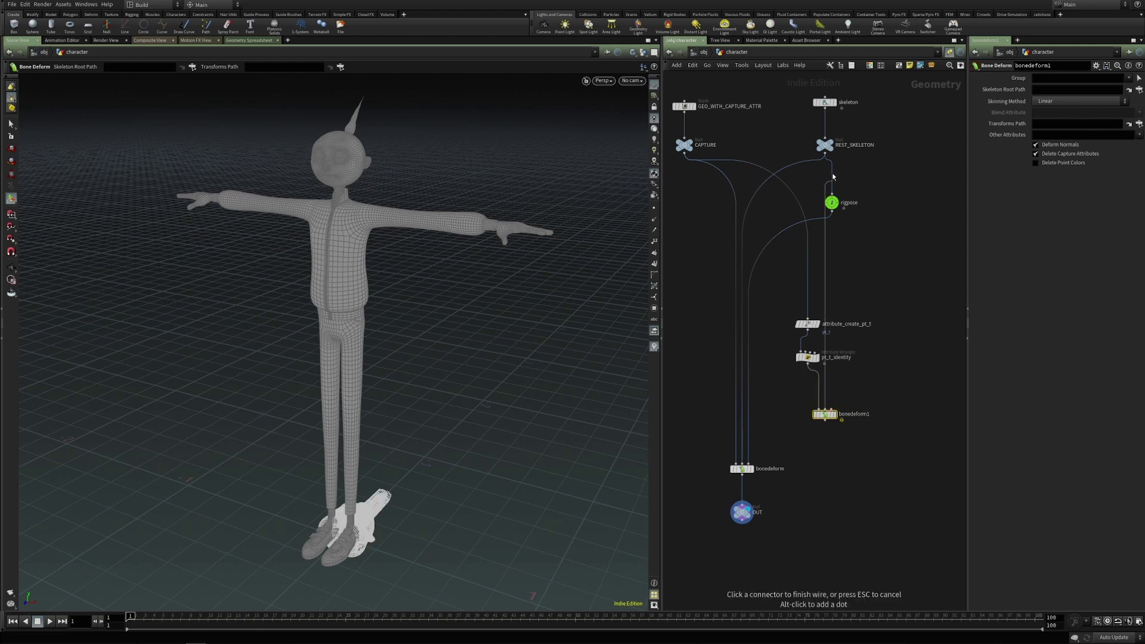
click(832, 207)
drag(832, 207, 859, 234)
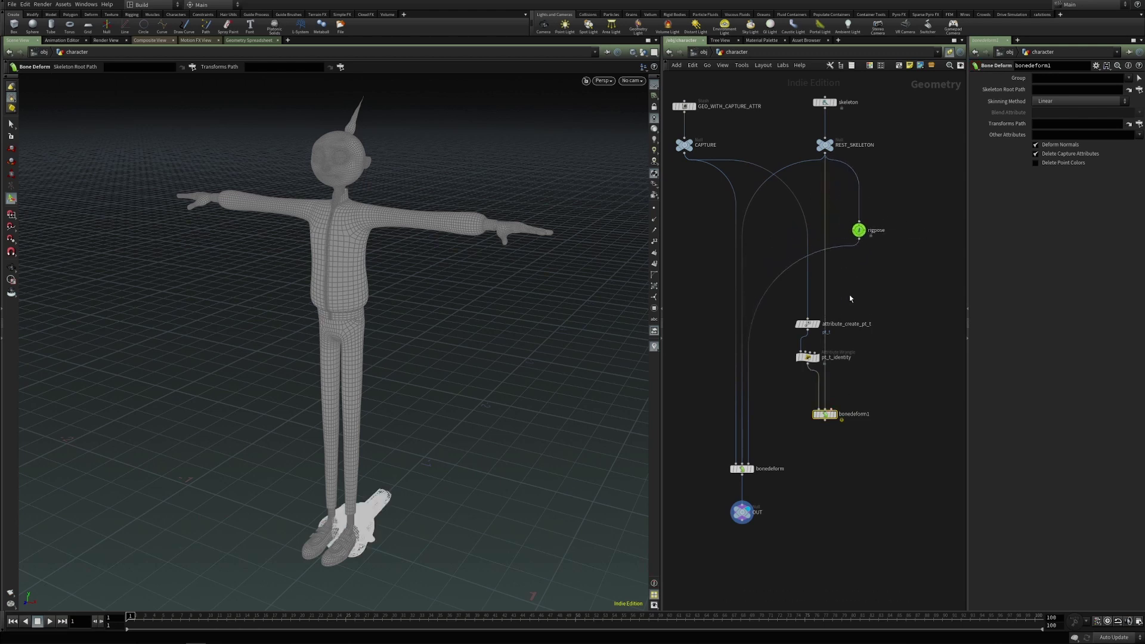
drag(829, 414, 830, 428)
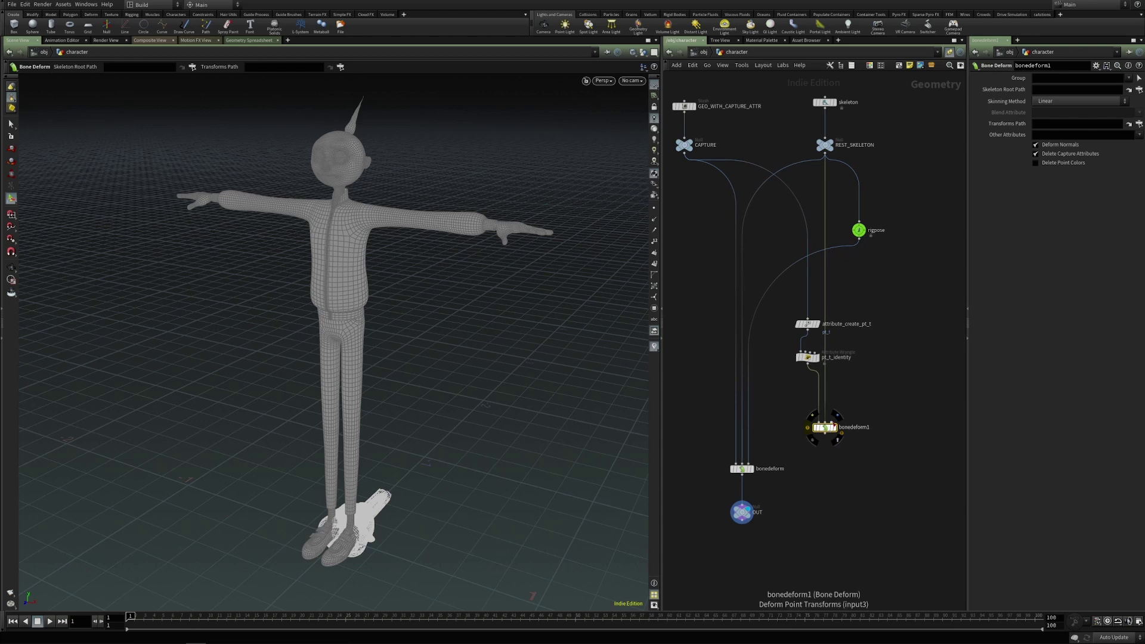
click(834, 427)
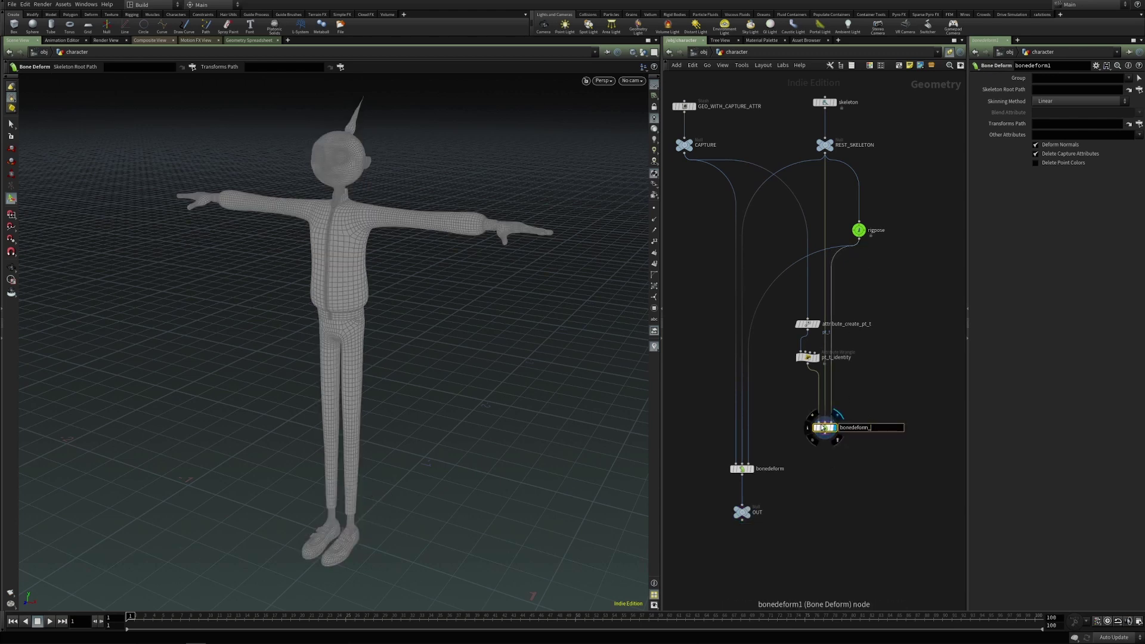
- Rename the new Bone Deform node bonedeform_corrective_elbow and set its Other Attributes to pt_t
key(Return)
drag(414, 258, 381, 337)
key(Return)
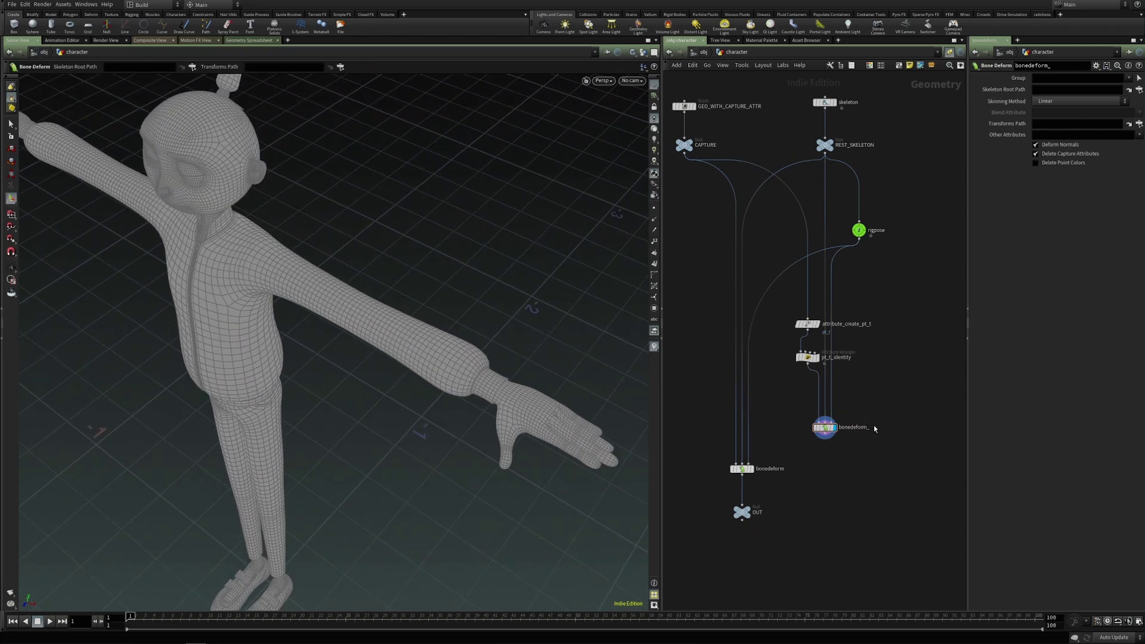
double_click(875, 429)
text(orrective_elbow)
key(Return)
click(1136, 137)
click(1128, 148)
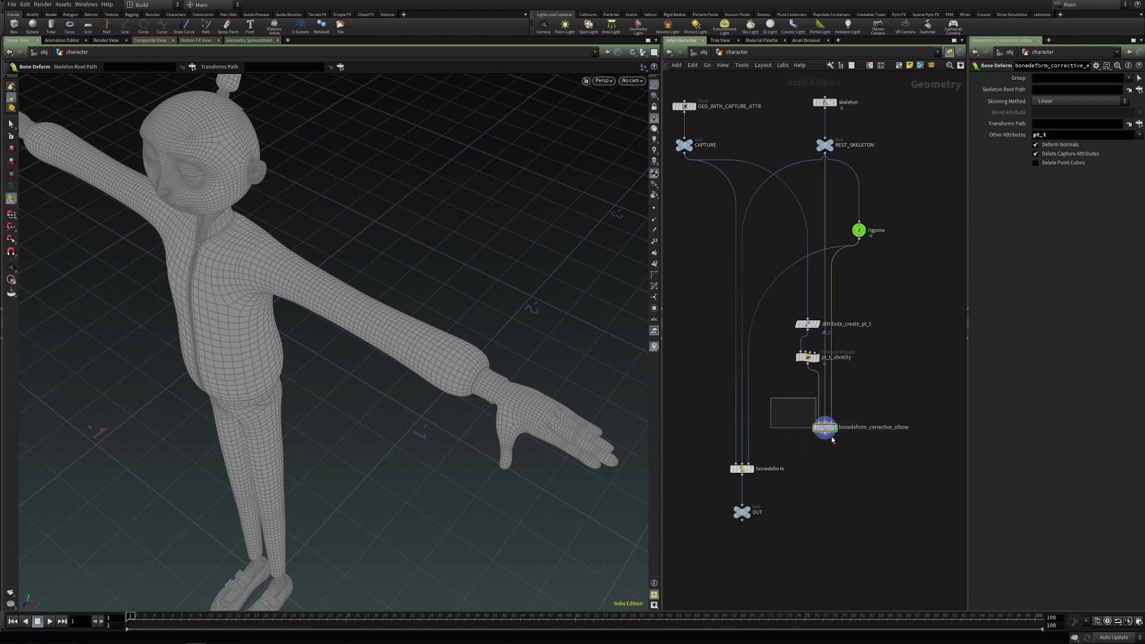
- Test the corrective Bone Deform by bending the L_elbow joint in rigpose, and reset the joint's rotation to zero
click(873, 244)
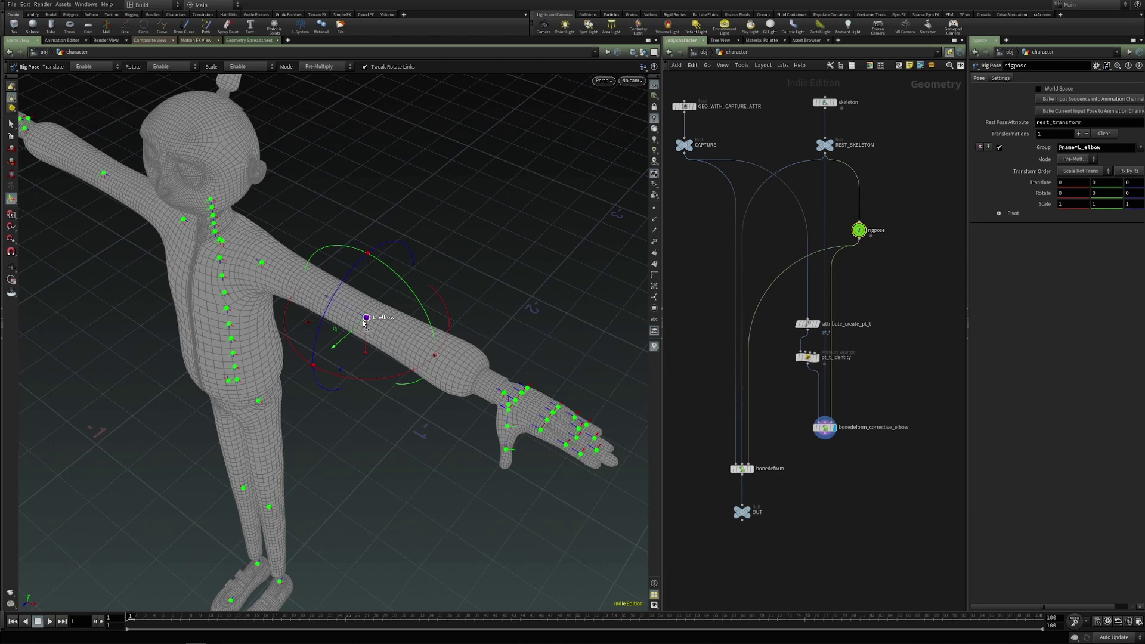
drag(391, 382, 270, 338)
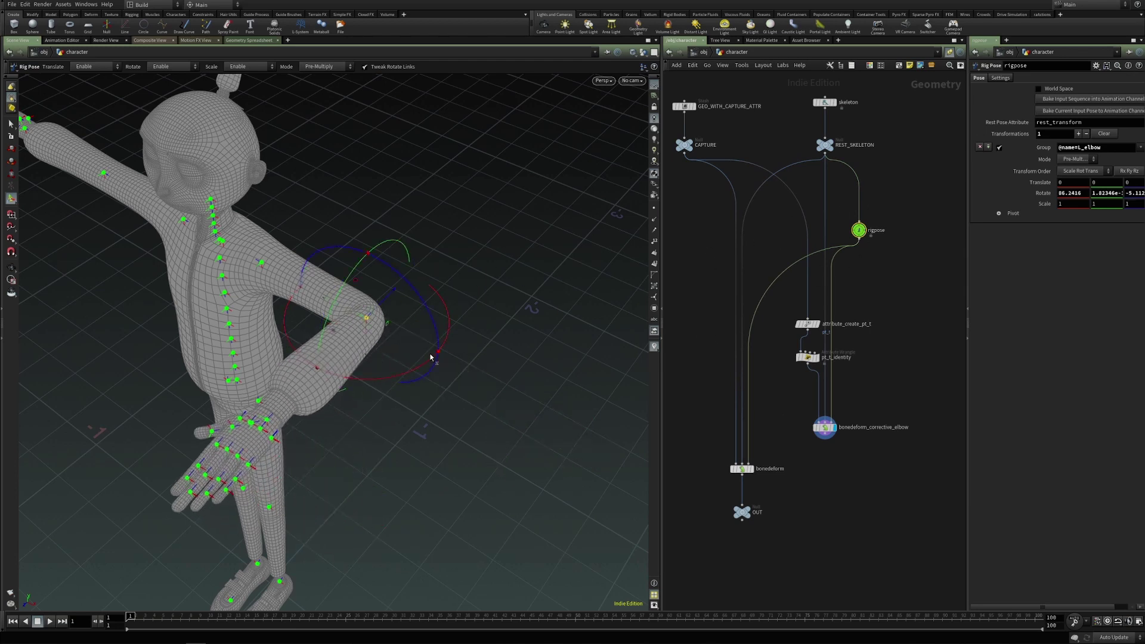
click(828, 440)
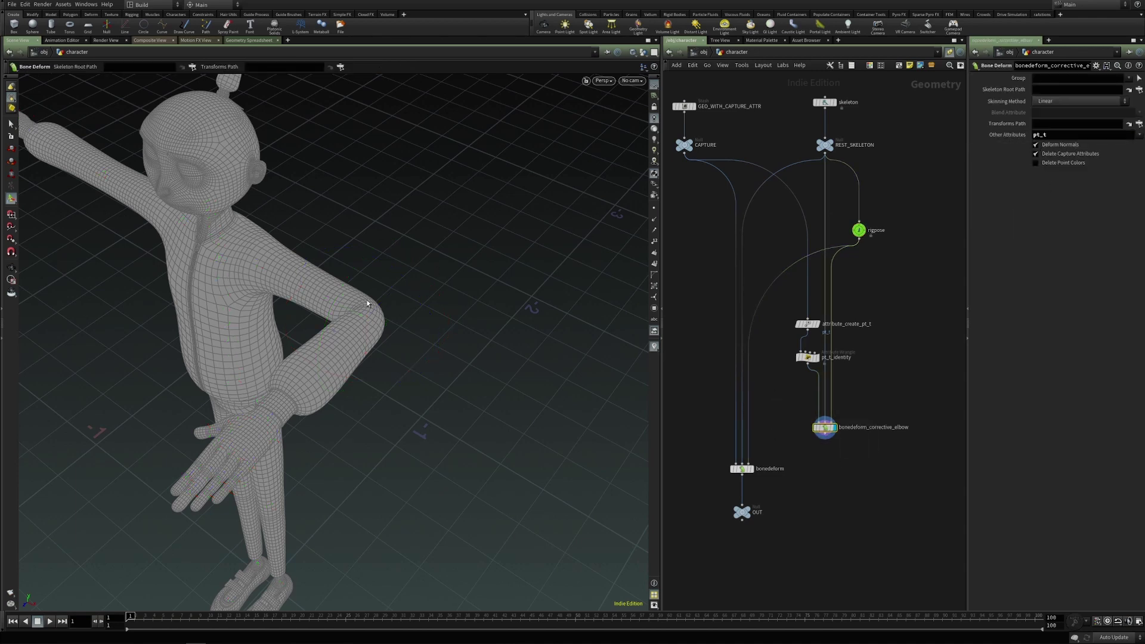
click(857, 231)
click(827, 427)
drag(859, 267, 886, 218)
ctrl+middle_click(1051, 194)
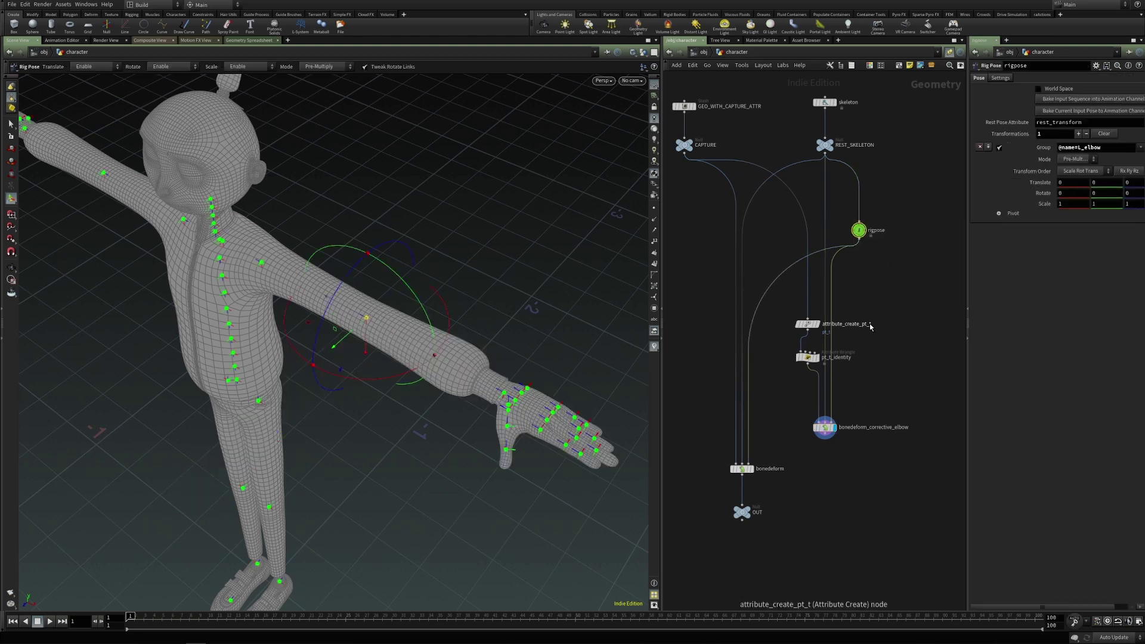
- Add a second Rig Pose node fed by REST_SKELETON and place it beside attribute_create_pt_t
key(Tab)
text(r)
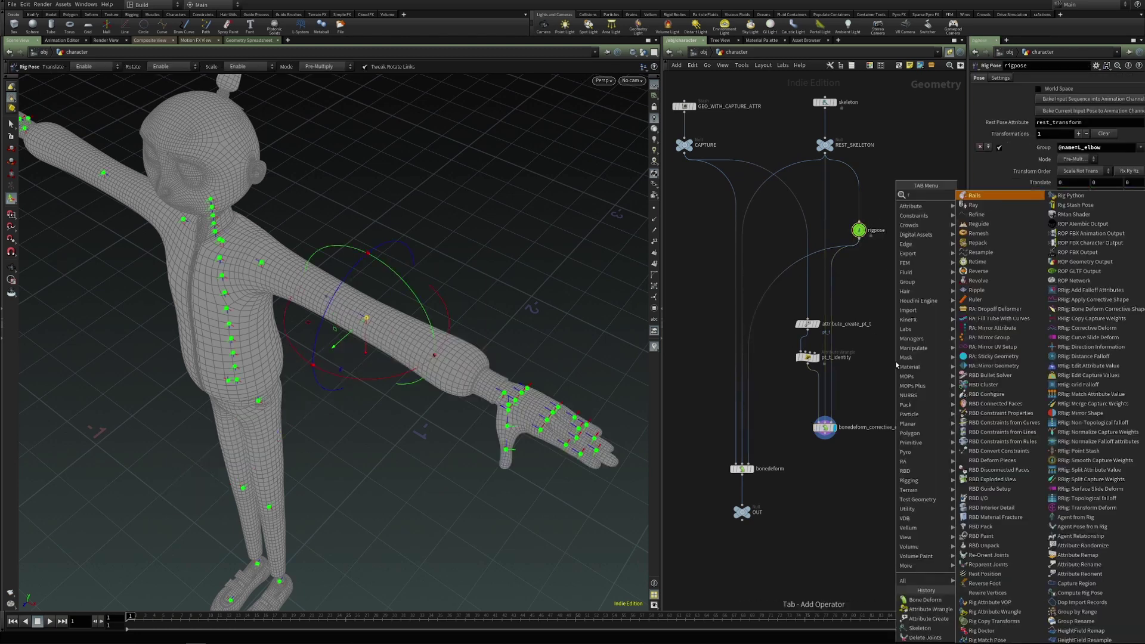
text(igpose)
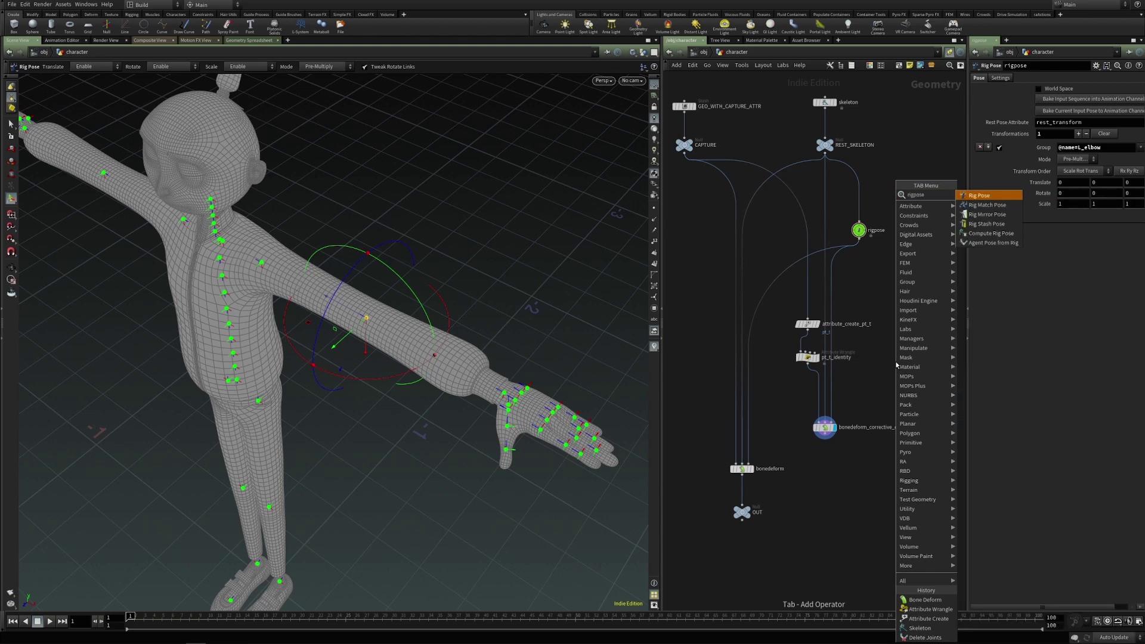
key(Return)
click(887, 354)
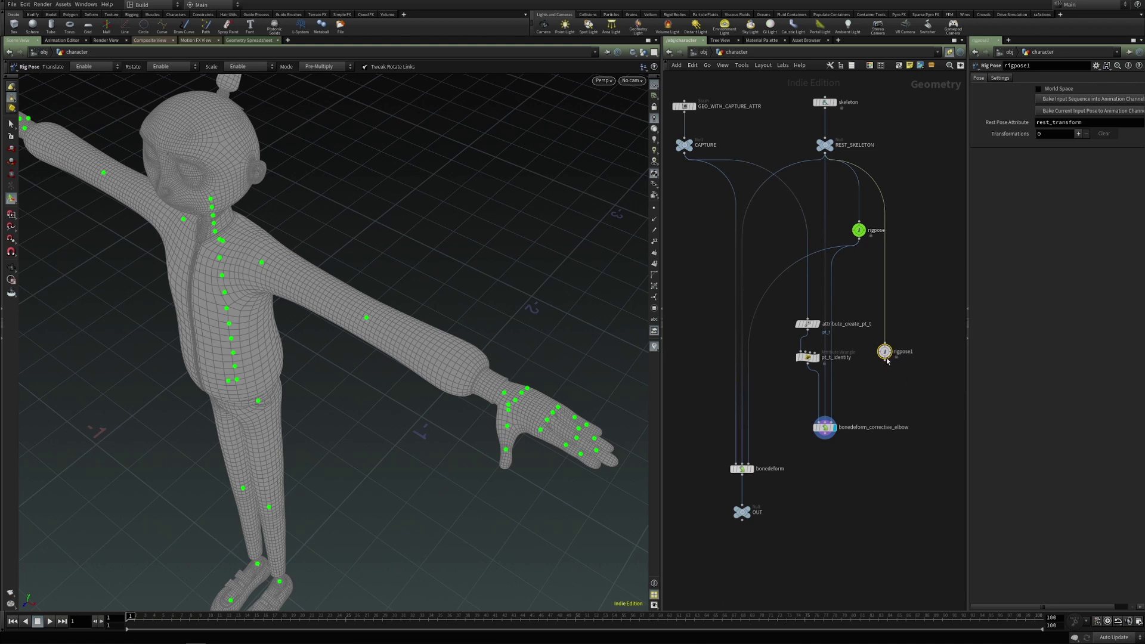
click(892, 345)
- Rename the new Rig Pose node rigpose_elbow_ and wire it into the third input of bonedeform_corrective_elbow
double_click(908, 335)
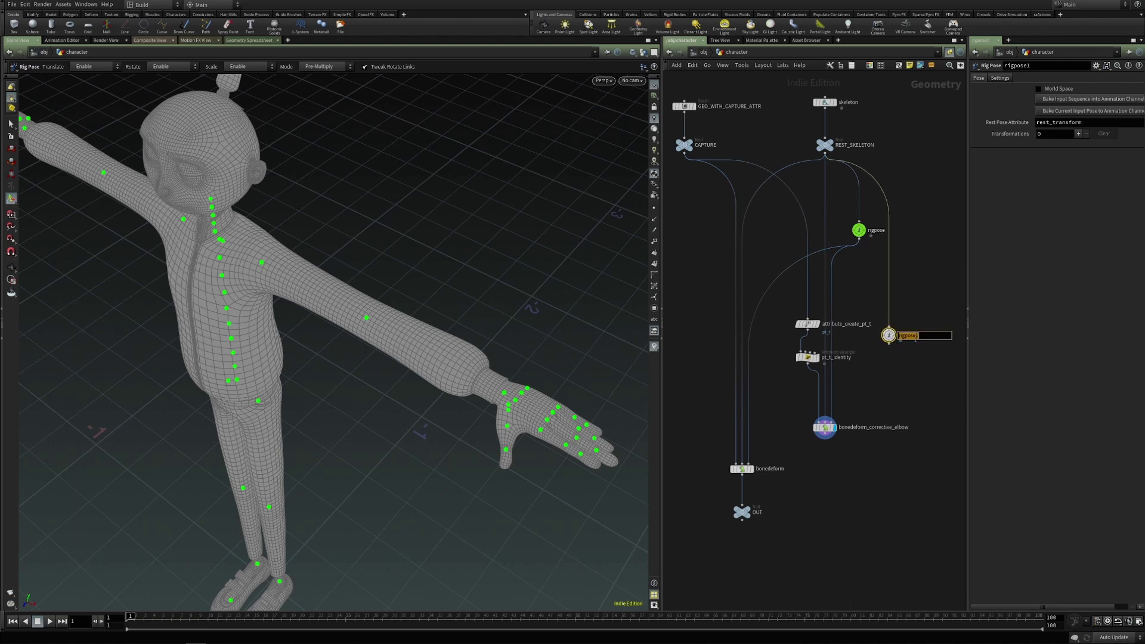
click(931, 336)
text(_elbow_)
key(Return)
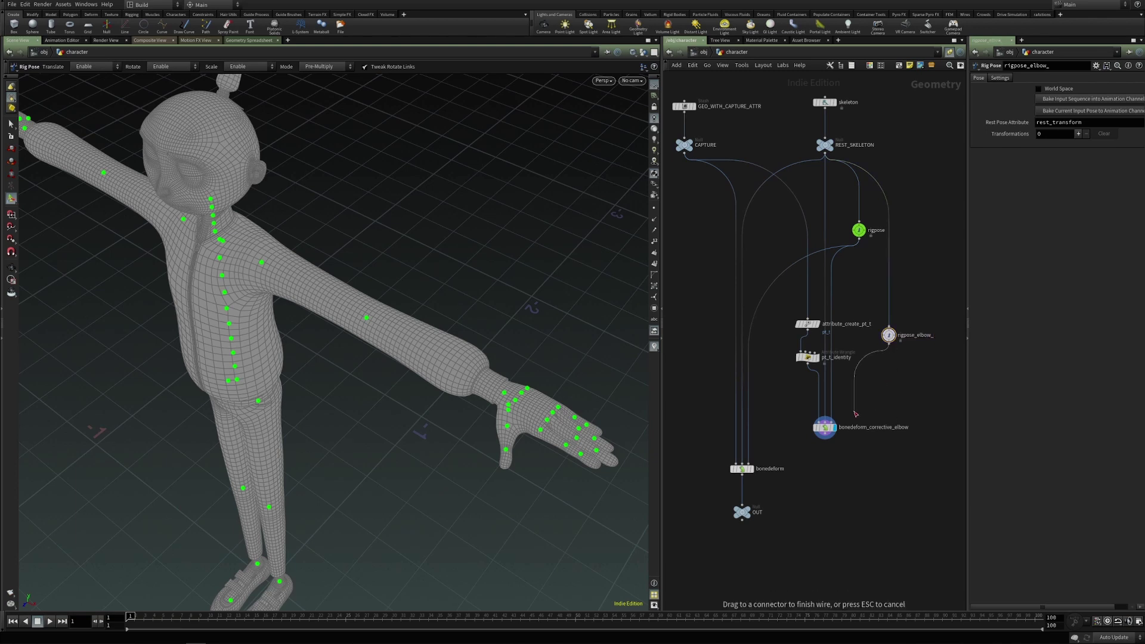
drag(889, 344, 842, 438)
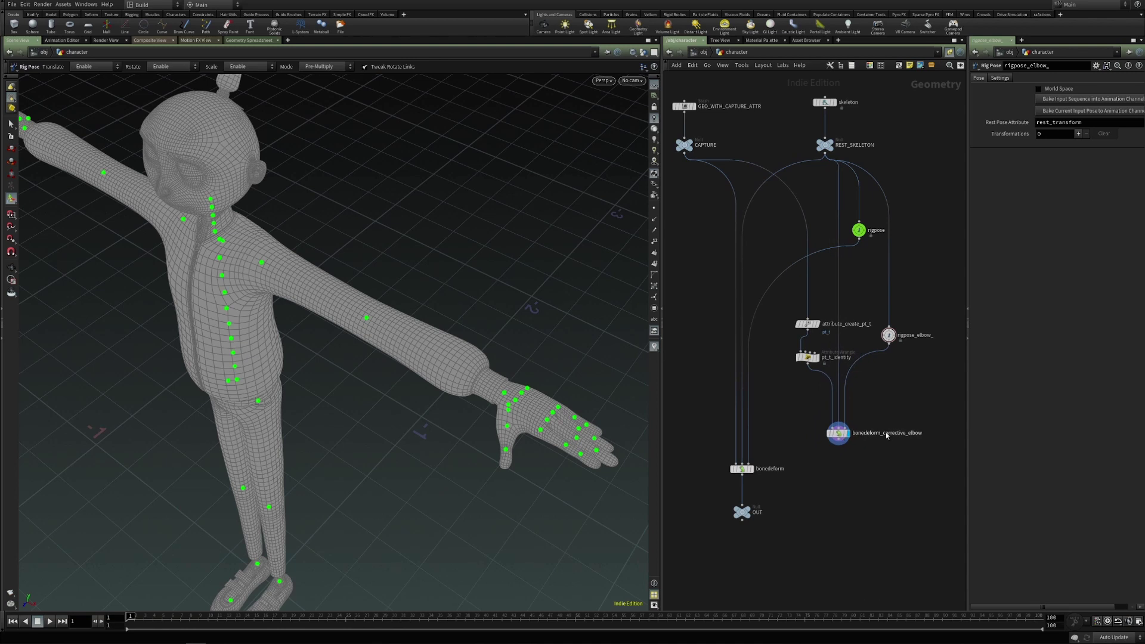
- Enclose the two pt_t nodes, rigpose_elbow_ and bonedeform_corrective_elbow in a network box titled CORRECTIVE SHAPE SETUP
drag(773, 303, 955, 478)
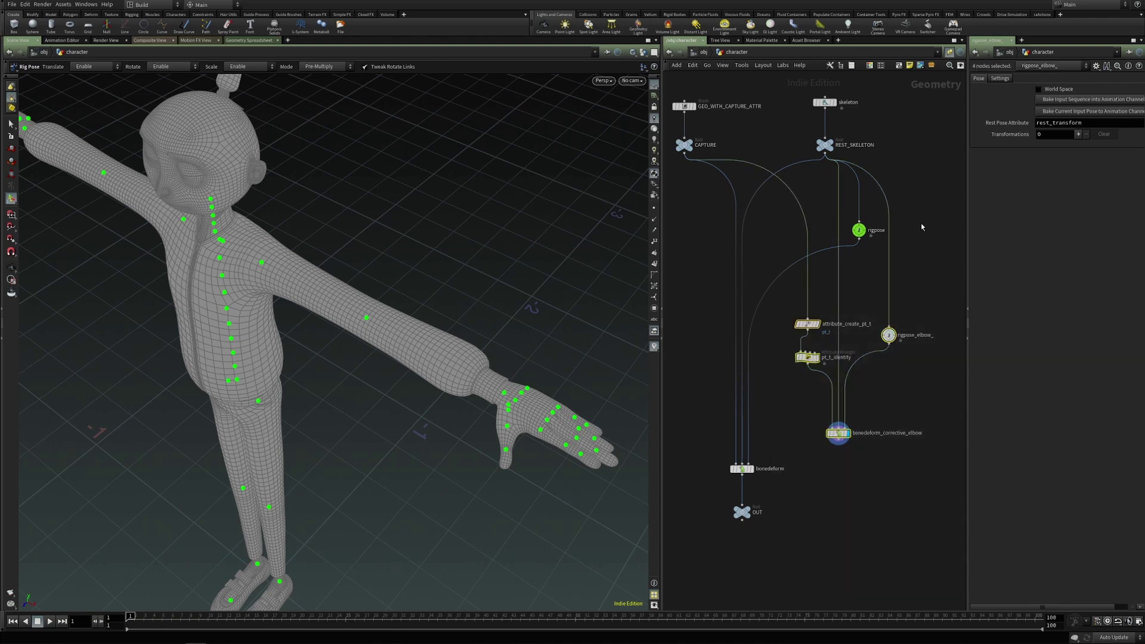
click(898, 67)
drag(858, 442, 858, 471)
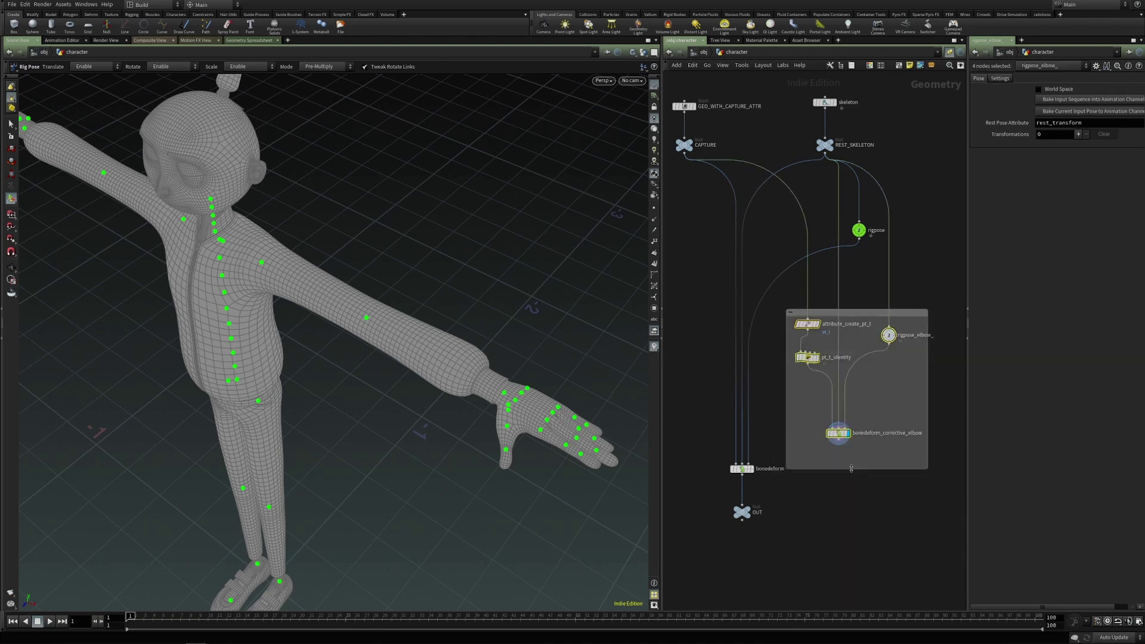
double_click(852, 312)
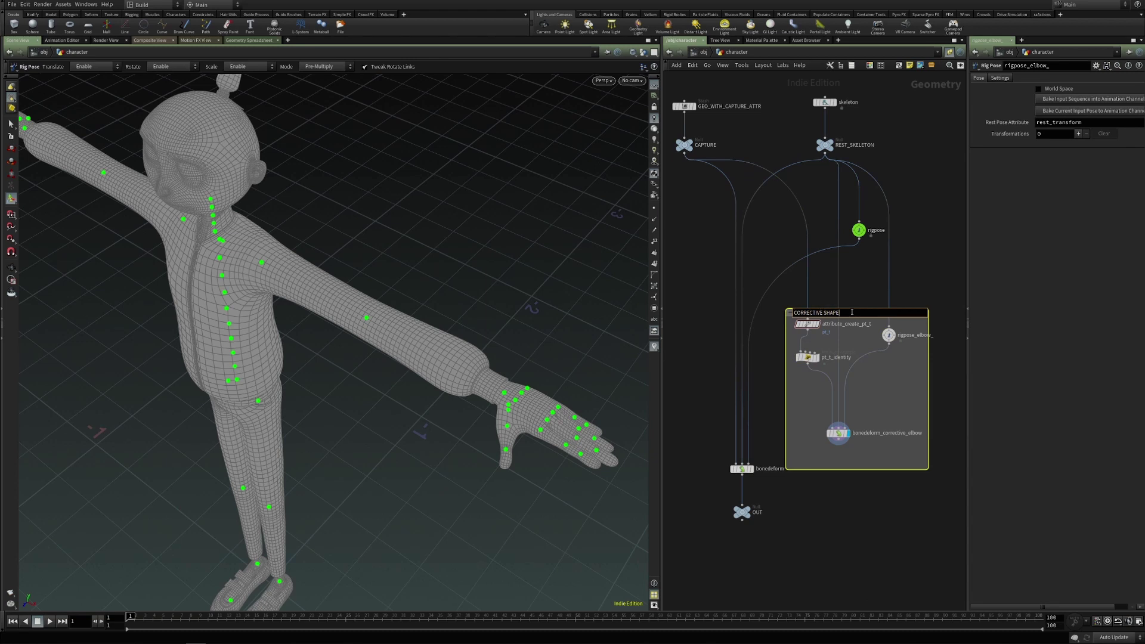
text(CORRECTIVE SHAPE SETUP)
key(Return)
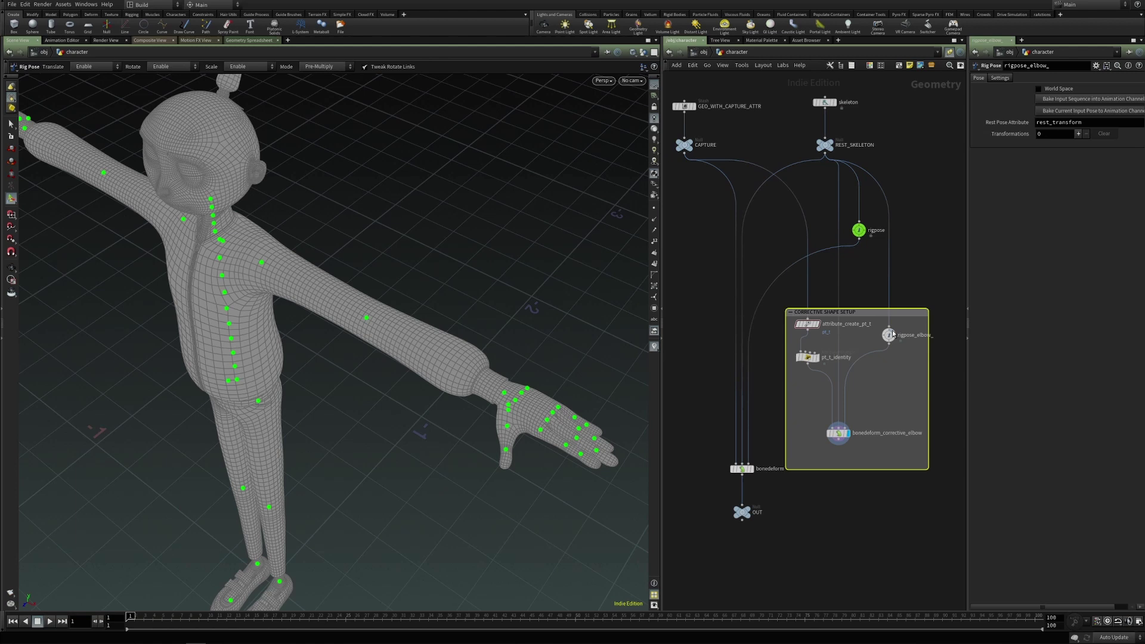
- Widen the network box and rename its Rig Pose node rigpose_elbow_corrective
middle_drag(906, 351, 879, 343)
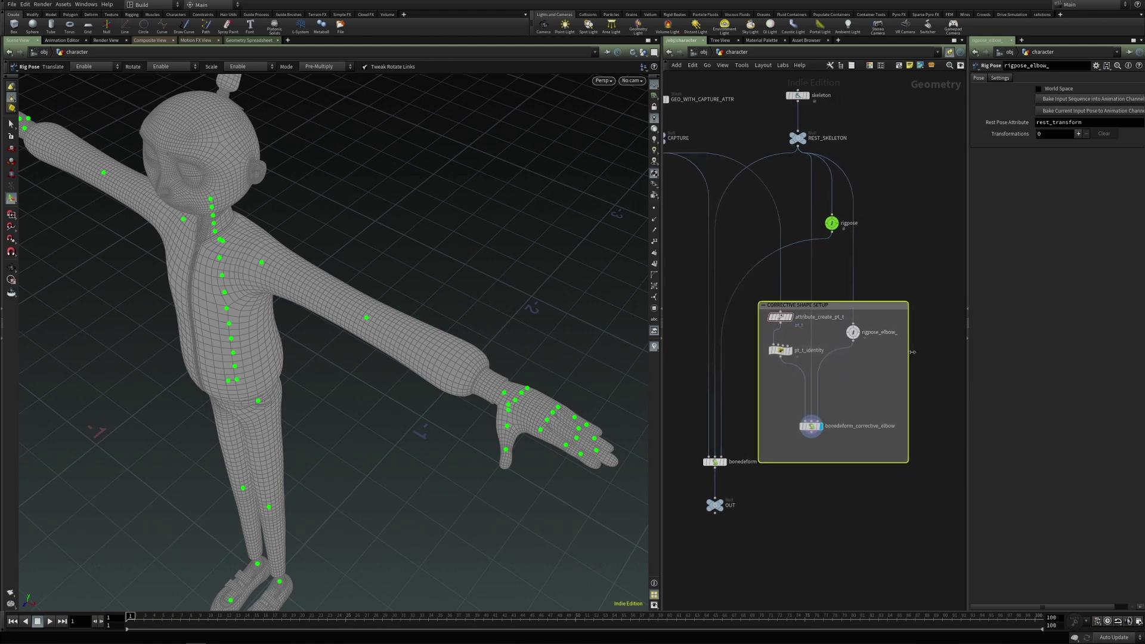
drag(912, 352, 930, 352)
double_click(878, 332)
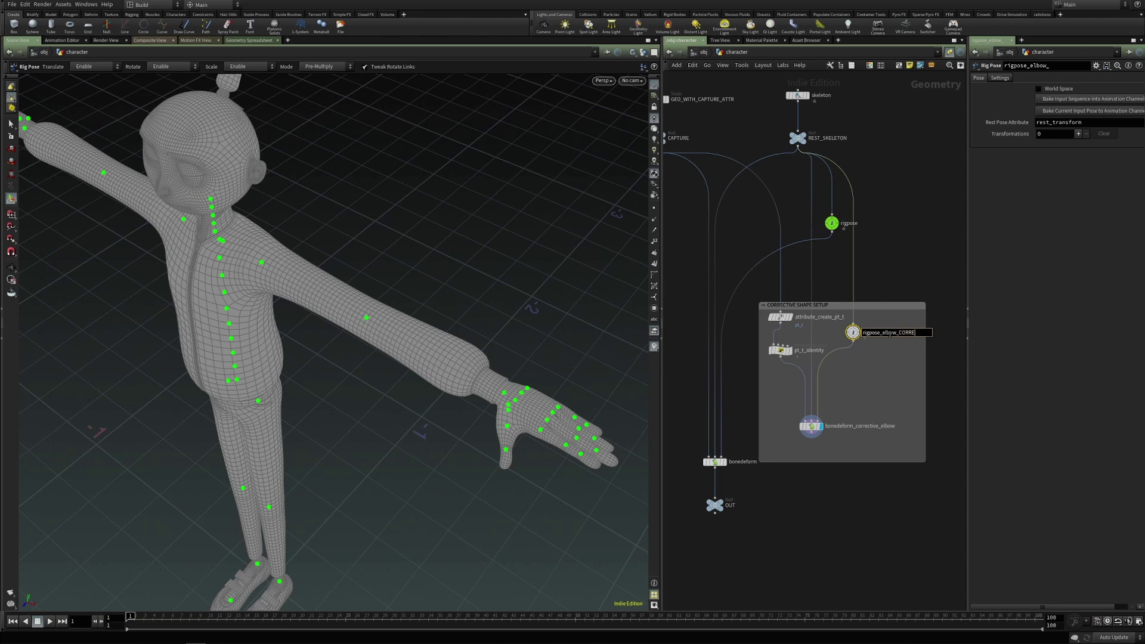
text(corrective)
key(Return)
- Pose the L_elbow joint in rigpose_elbow_corrective with a rotation of 90, 0, 0
click(366, 319)
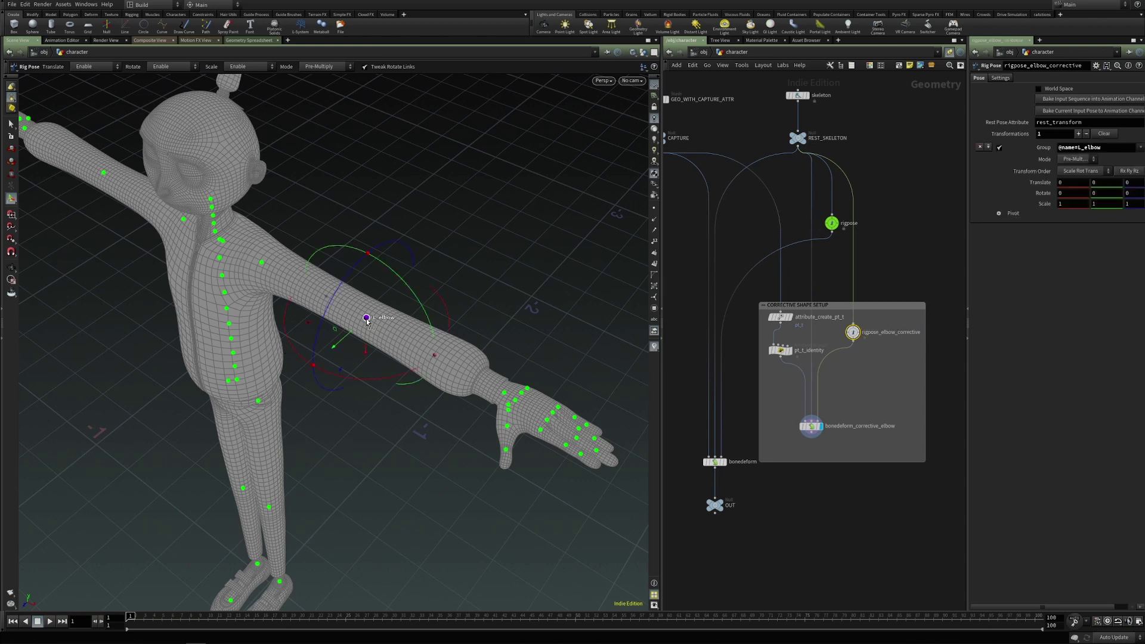
drag(404, 377, 291, 375)
drag(1059, 193, 1078, 193)
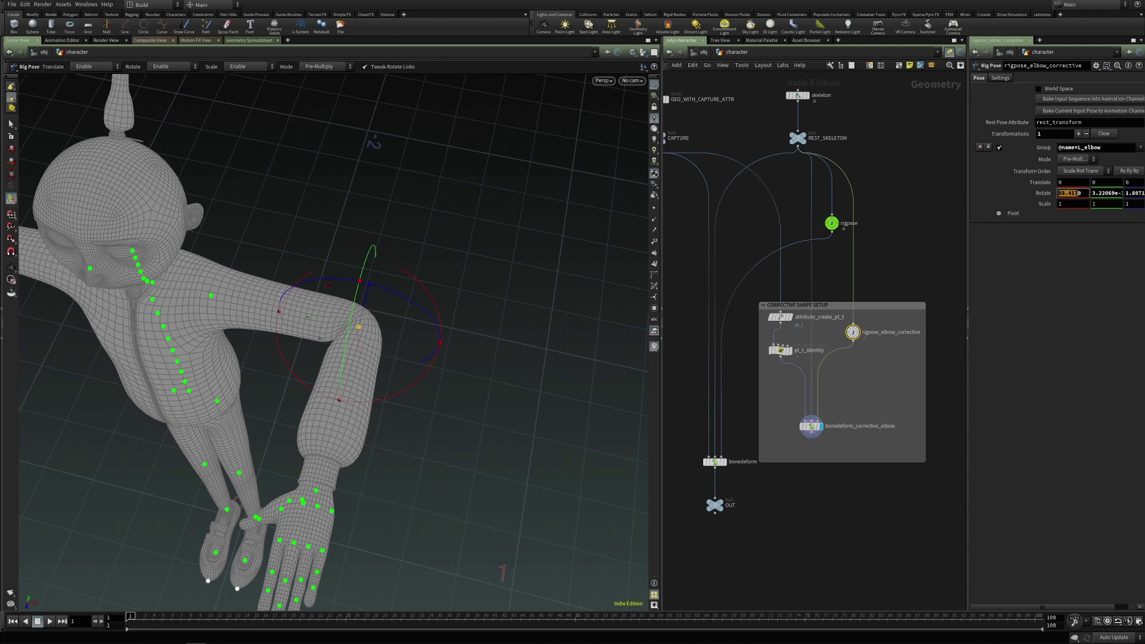
text(90)
key(Tab)
text(0)
key(Tab)
text(0)
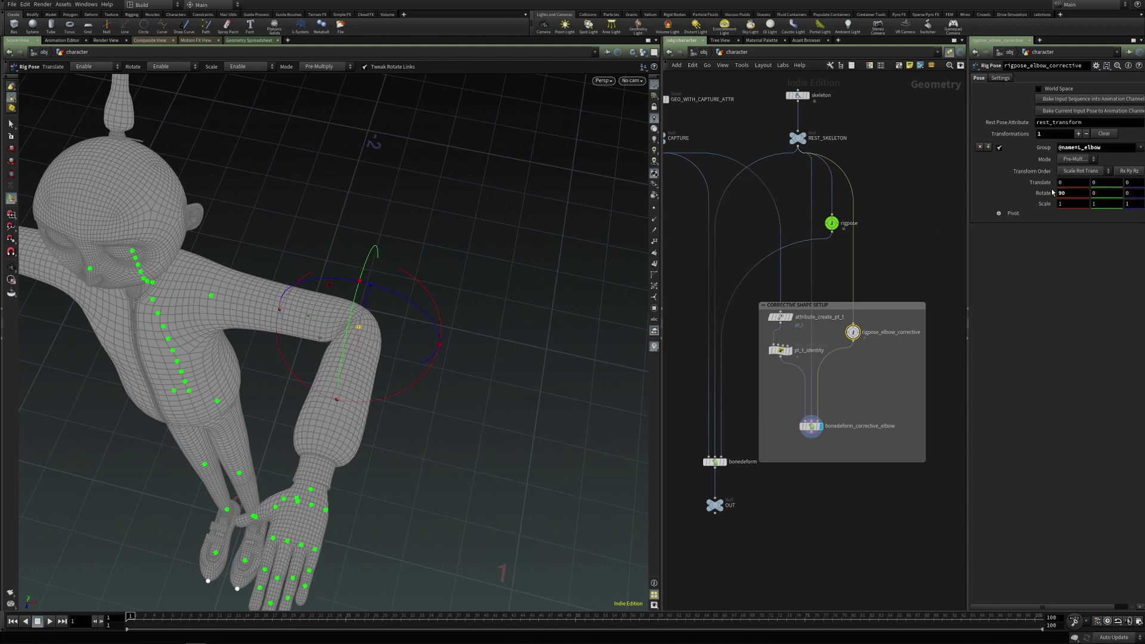
- Shift bonedeform_corrective_elbow slightly inside the network box and save the scene
alt+drag(472, 373, 257, 396)
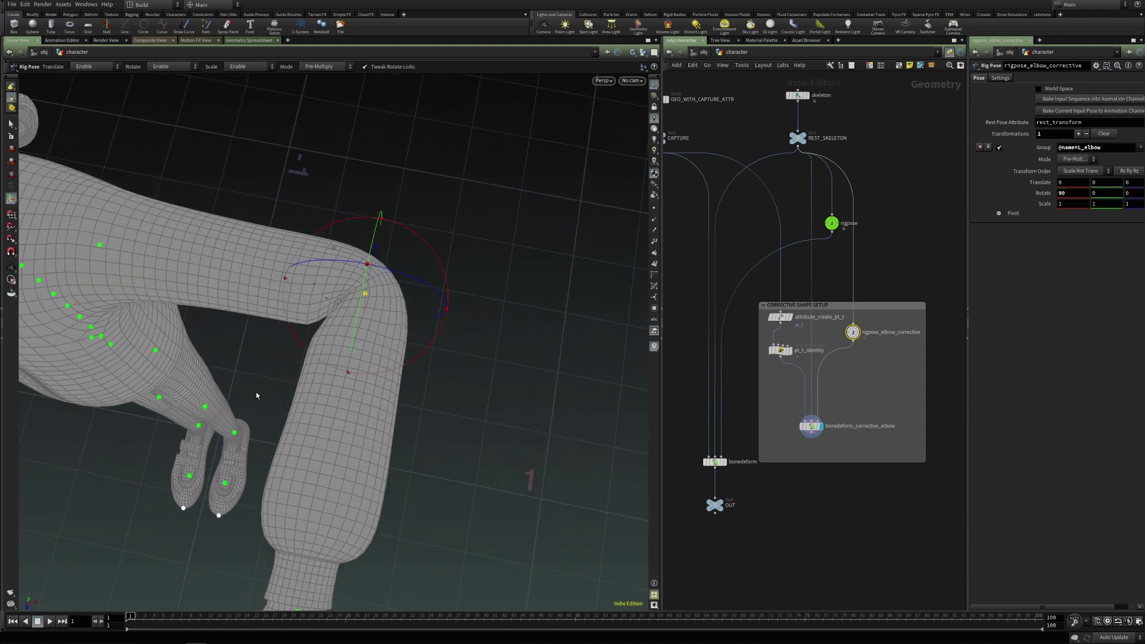
drag(811, 426, 822, 417)
alt+drag(588, 412, 454, 418)
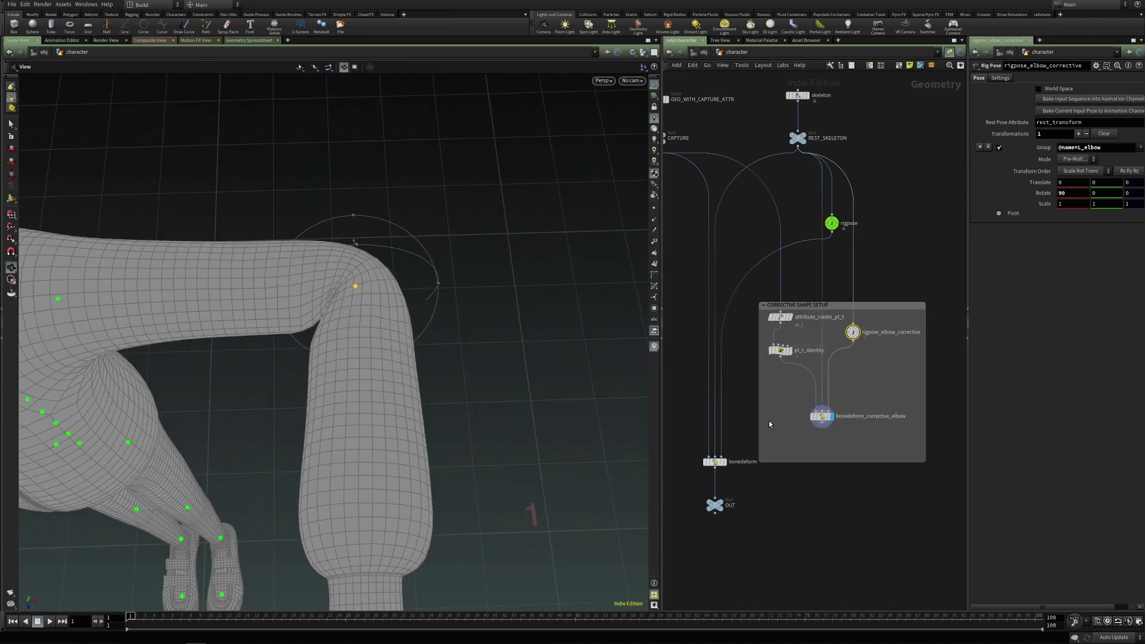
key(ctrl+s)
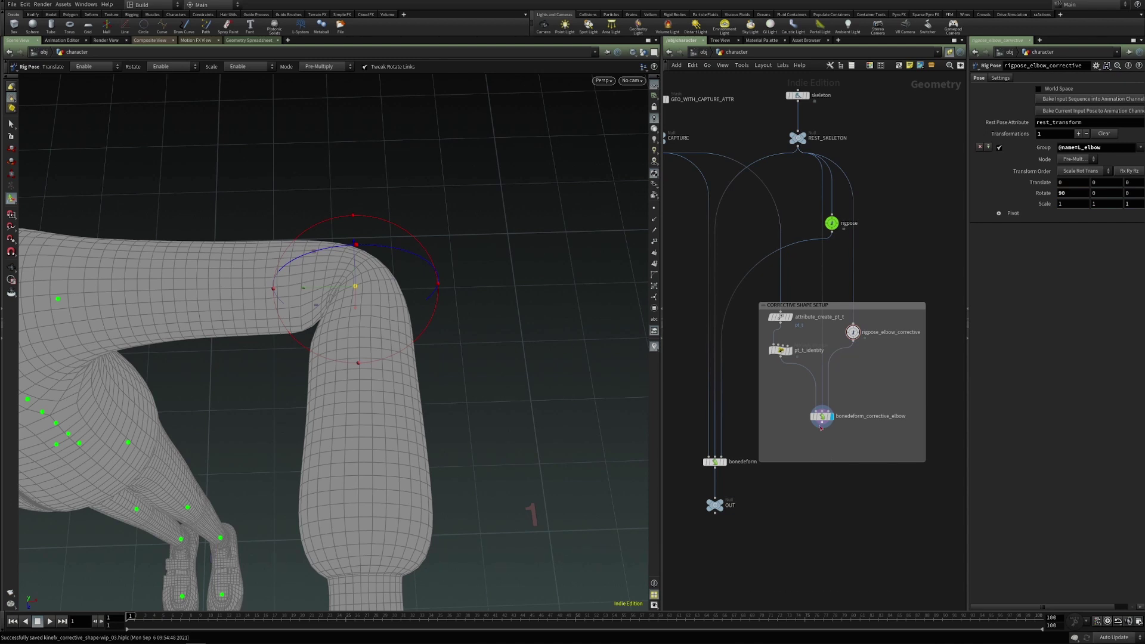
- Add an Edit node fed by bonedeform_corrective_elbow inside the network box
drag(821, 427, 792, 419)
key(Tab)
text(edit)
key(Return)
click(824, 420)
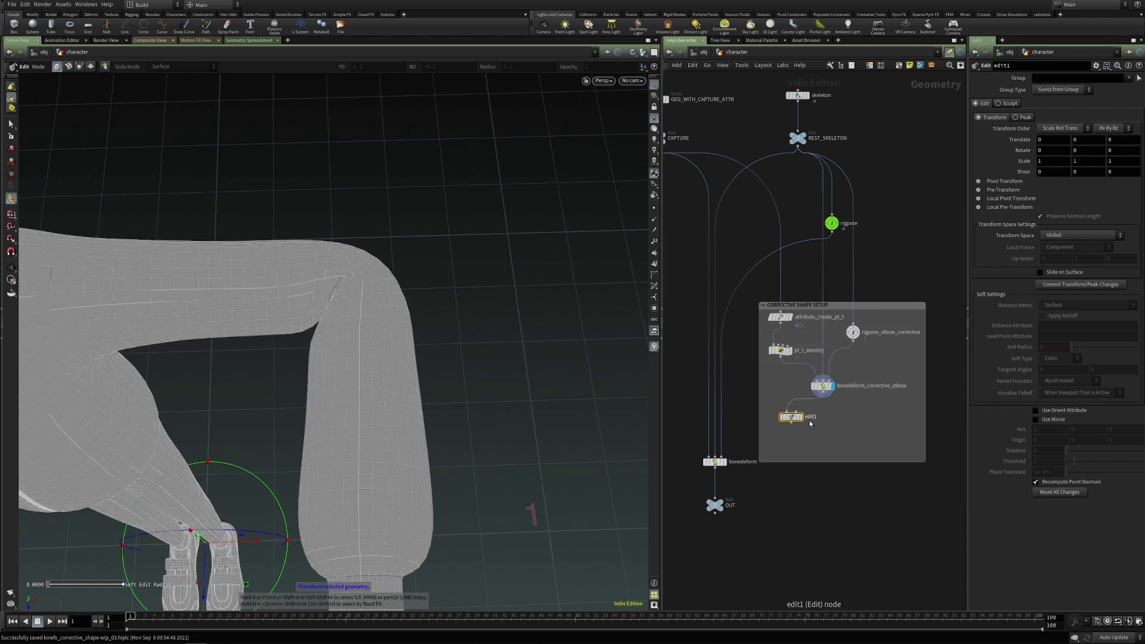
- Rename the Edit node edit_corrective and display its output
double_click(810, 420)
text(edit_correct)
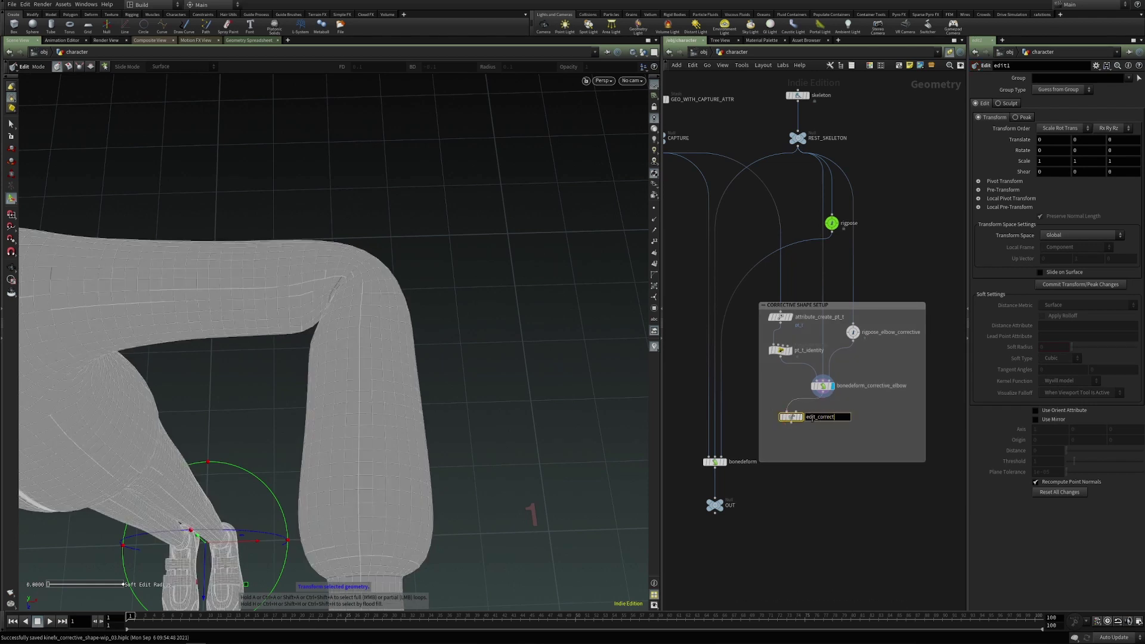
text(ive)
key(Return)
click(800, 417)
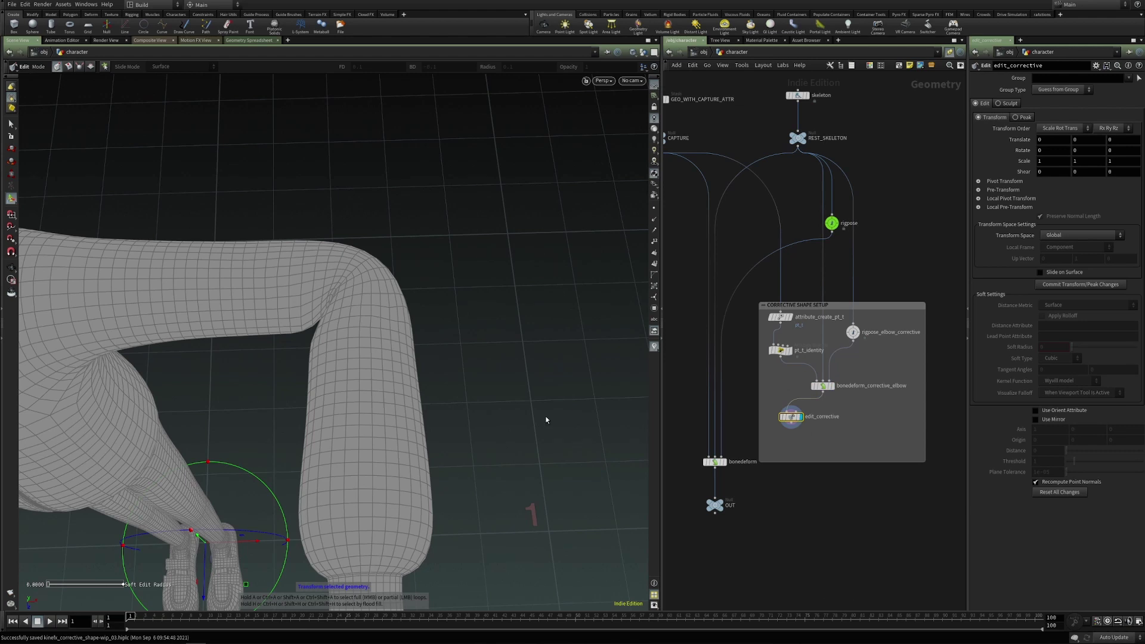
- Select points in the inner crease of the bent elbow and start transforming them with an Edit operation
key(shift+Up)
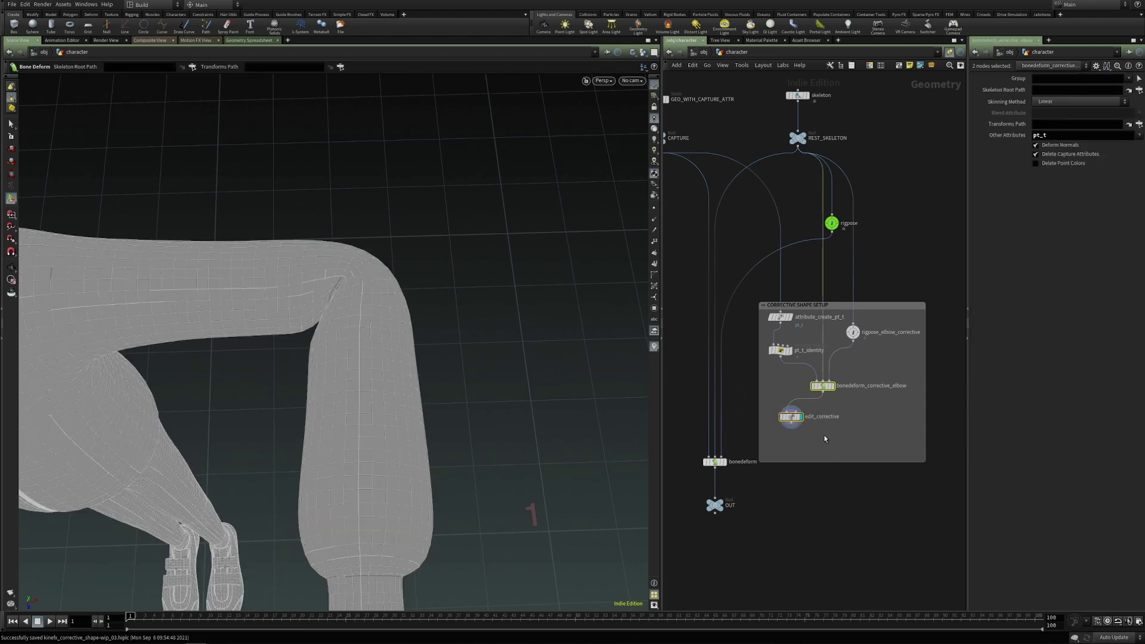
click(789, 417)
drag(455, 307, 292, 310)
scroll(373, 286, up, 5)
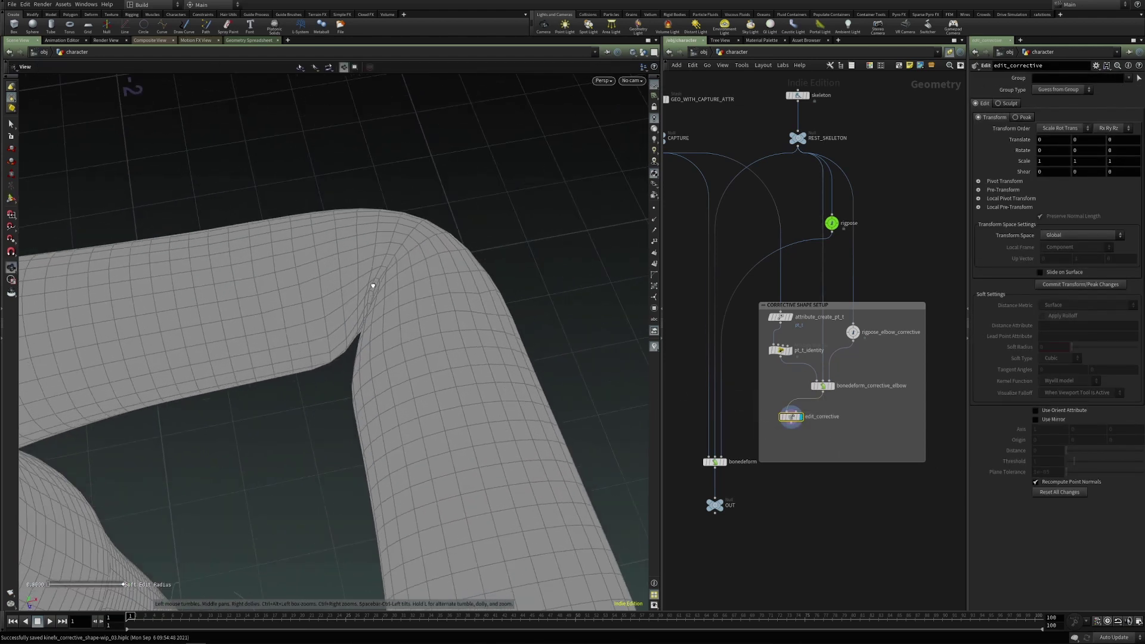
drag(373, 286, 388, 423)
key(s)
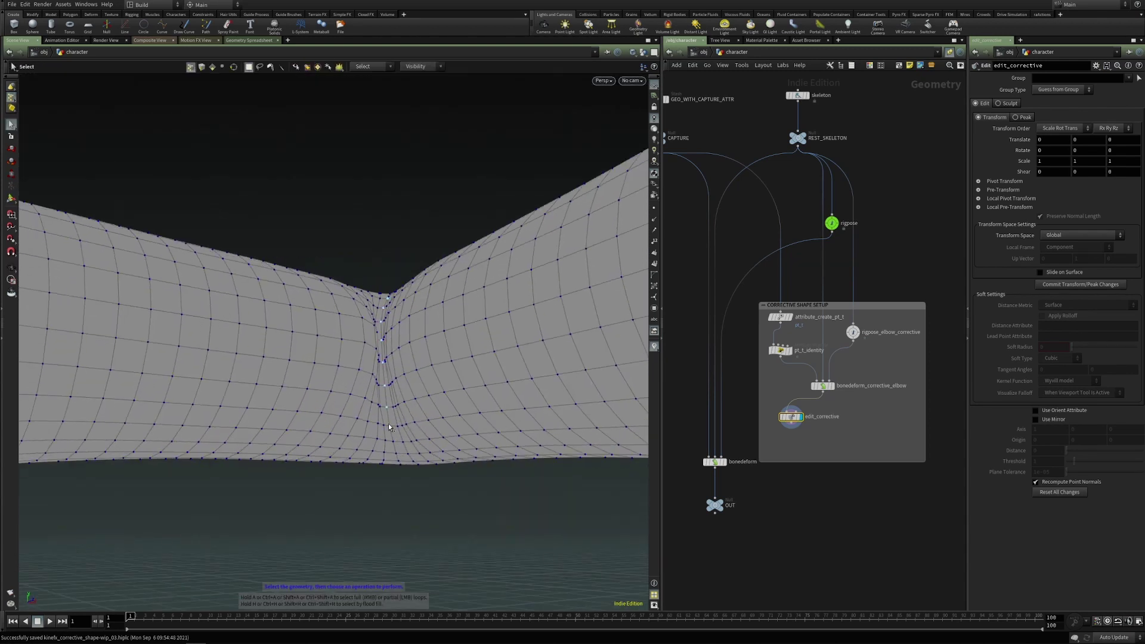
drag(404, 370, 421, 333)
drag(420, 208, 412, 361)
key(Return)
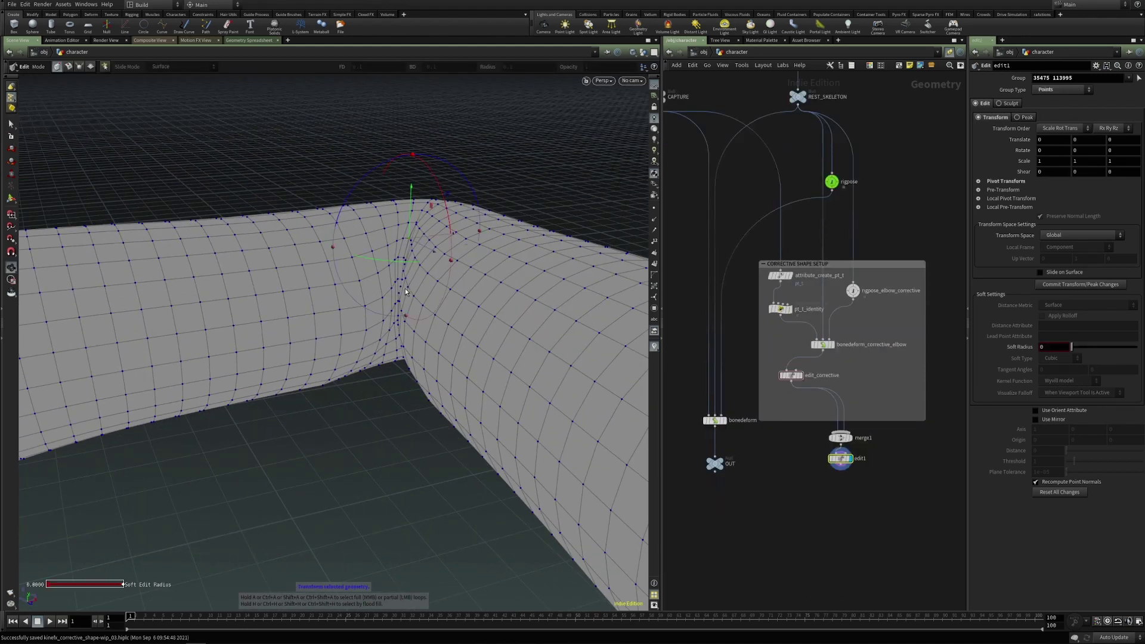
- Undo the stray Edit and Merge nodes, and select the column of inner-crease elbow points for edit_corrective
key(ctrl+z)
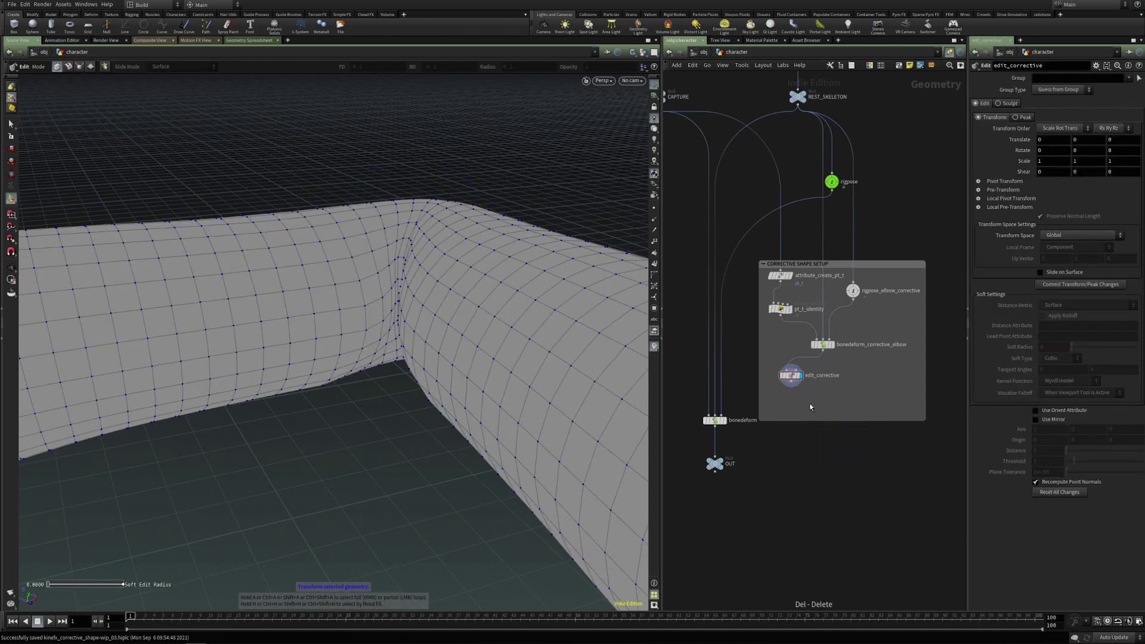
click(413, 226)
alt+drag(413, 226, 400, 274)
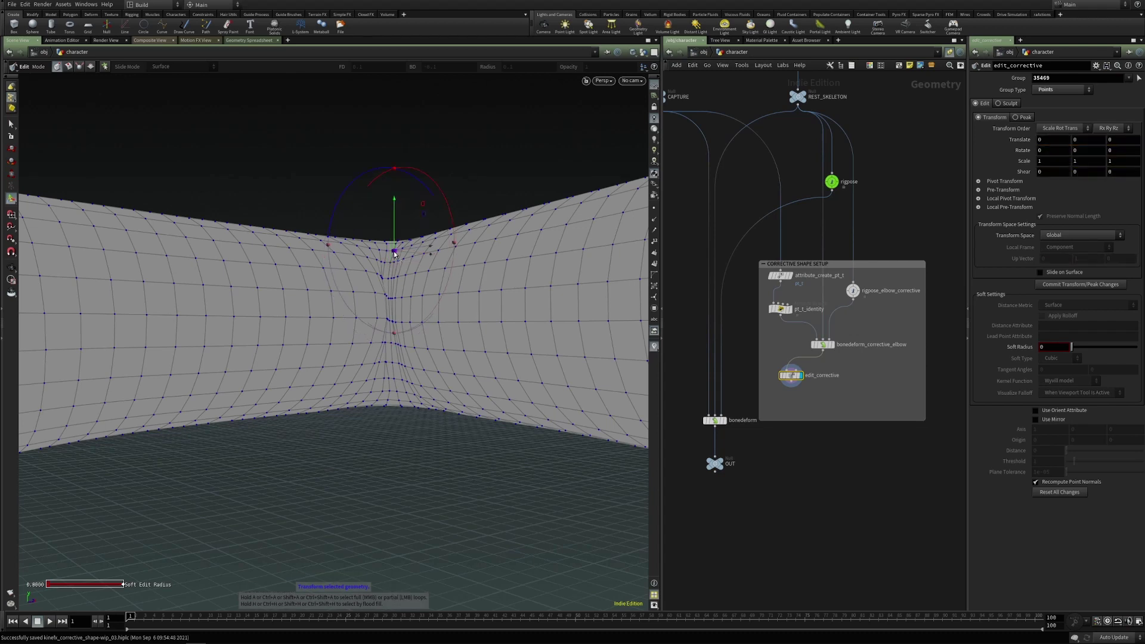
middle_click(397, 389)
alt+drag(398, 389, 457, 318)
key(Escape)
- In the top view, move the selected crease points outward about -0.023 in X and 0.018 in Z, with a 0.051 soft radius
key(space+2)
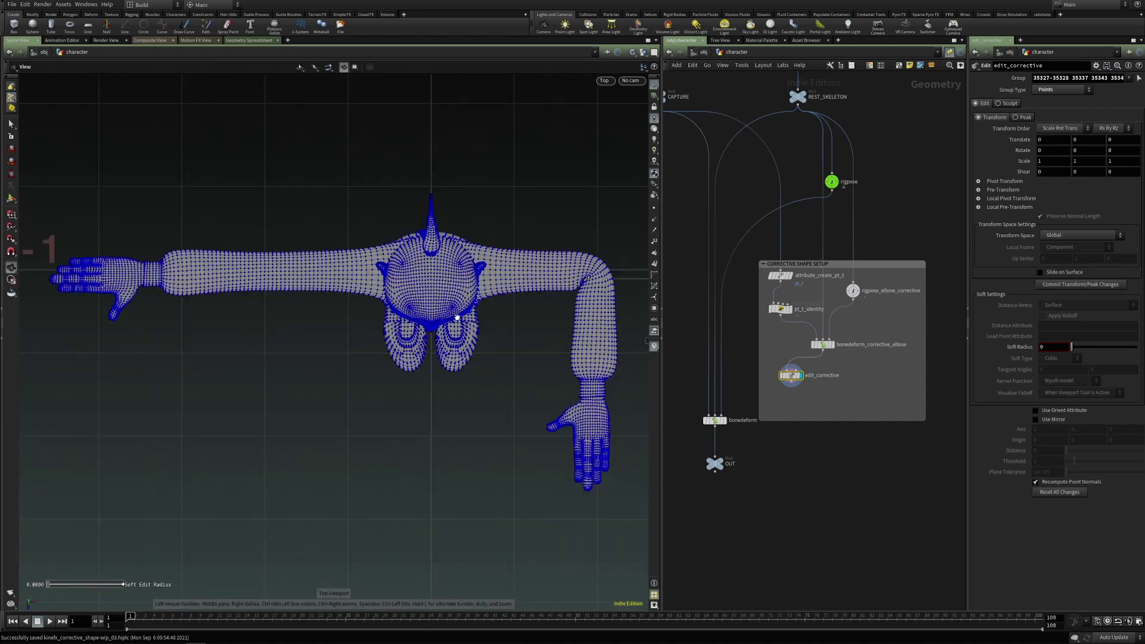
scroll(457, 318, up, 10)
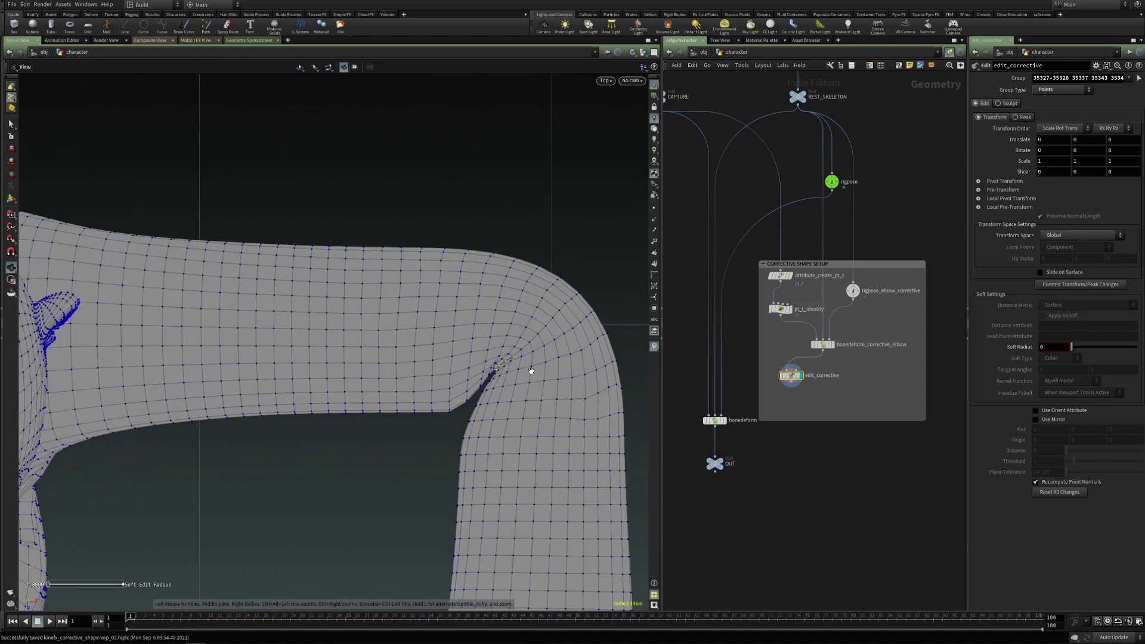
key(Return)
drag(510, 363, 478, 414)
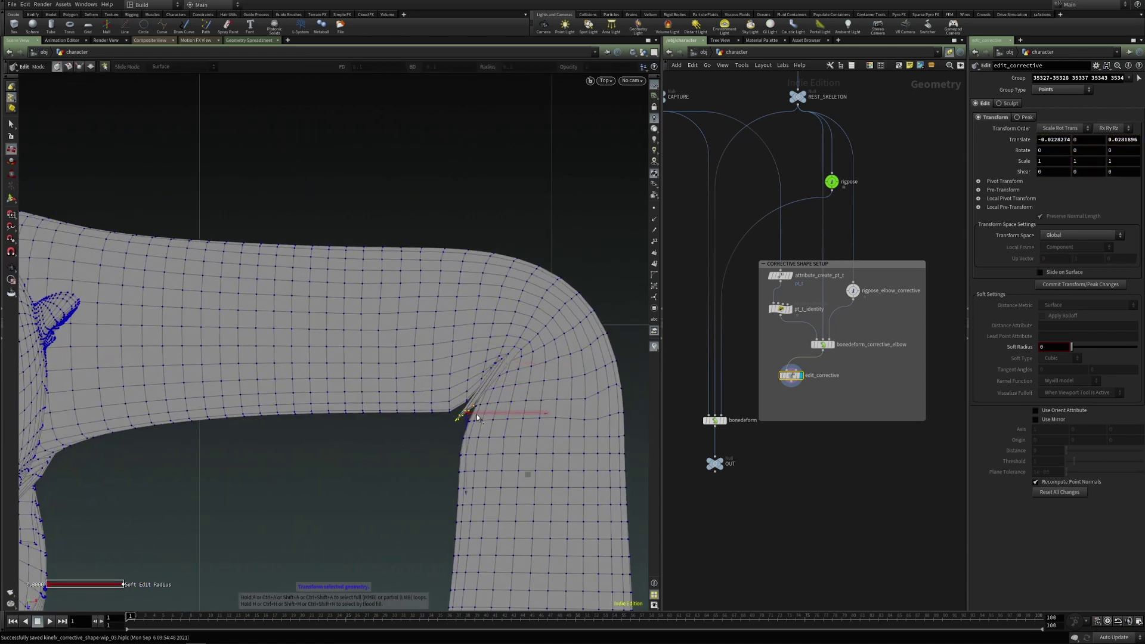
drag(1072, 347, 1077, 349)
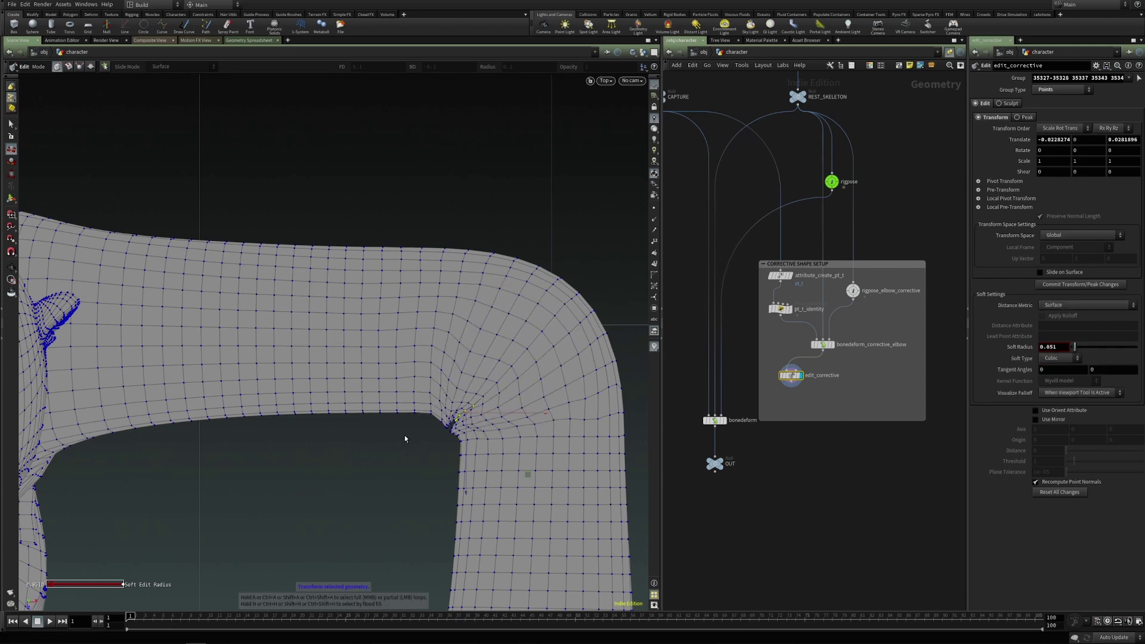
- Set the soft radius to 0 and nudge individual points near the bent elbow to even out the mesh
key(Escape)
drag(532, 439, 253, 392)
key(Return)
click(266, 386)
drag(1075, 347, 1071, 347)
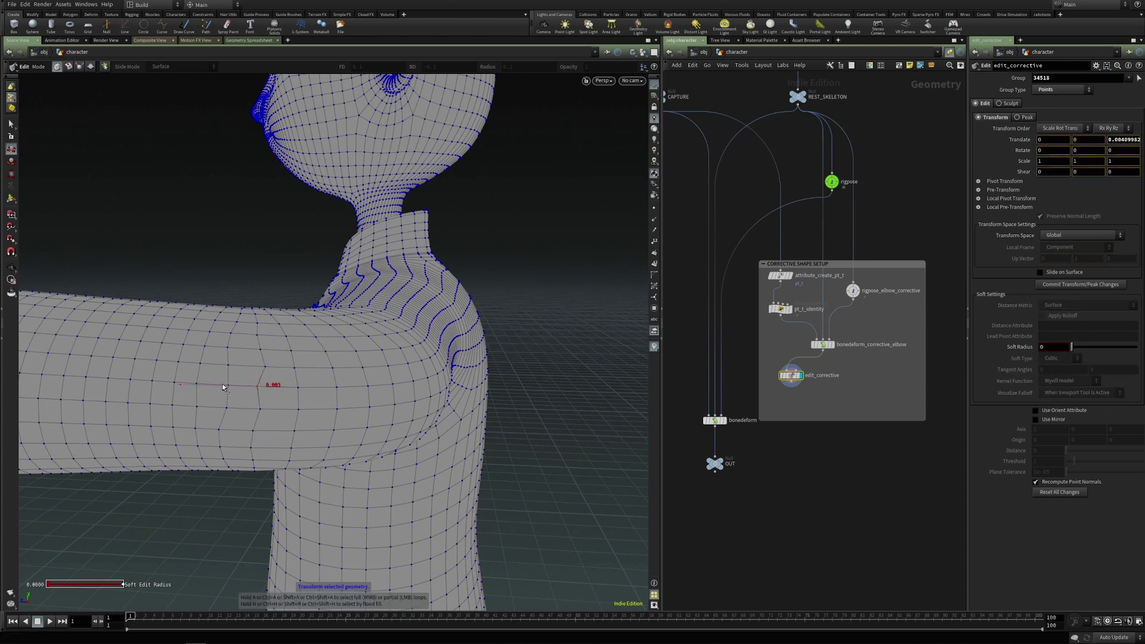
click(264, 364)
mouse_move(257, 366)
mouse_down()
mouse_move(245, 370)
mouse_move(259, 354)
mouse_up()
click(260, 352)
click(260, 413)
drag(259, 412, 257, 411)
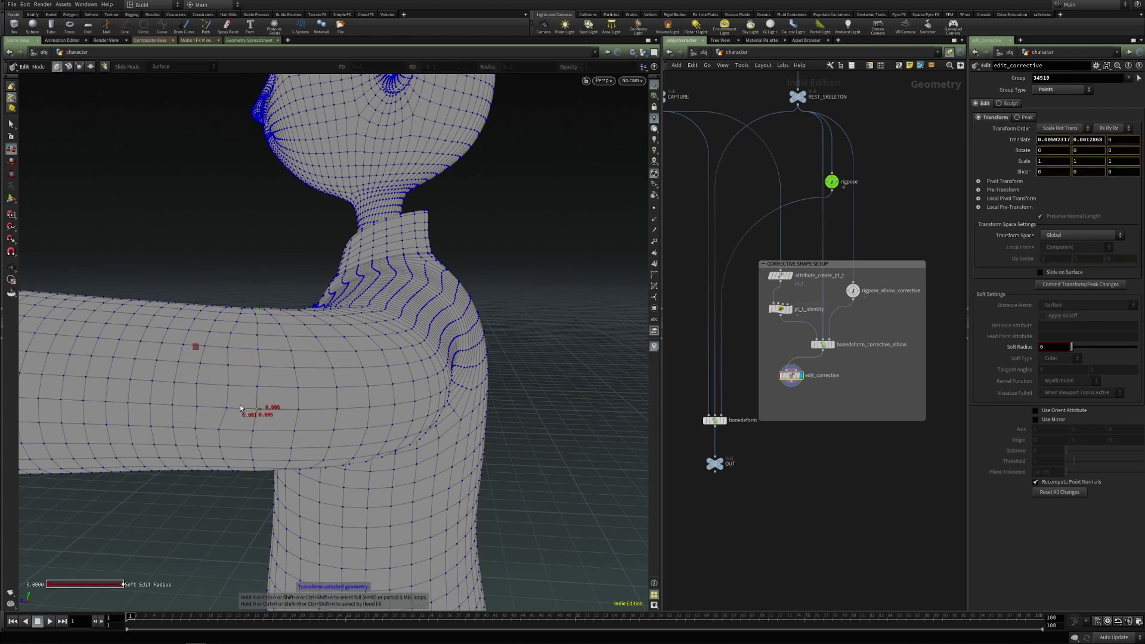
click(259, 366)
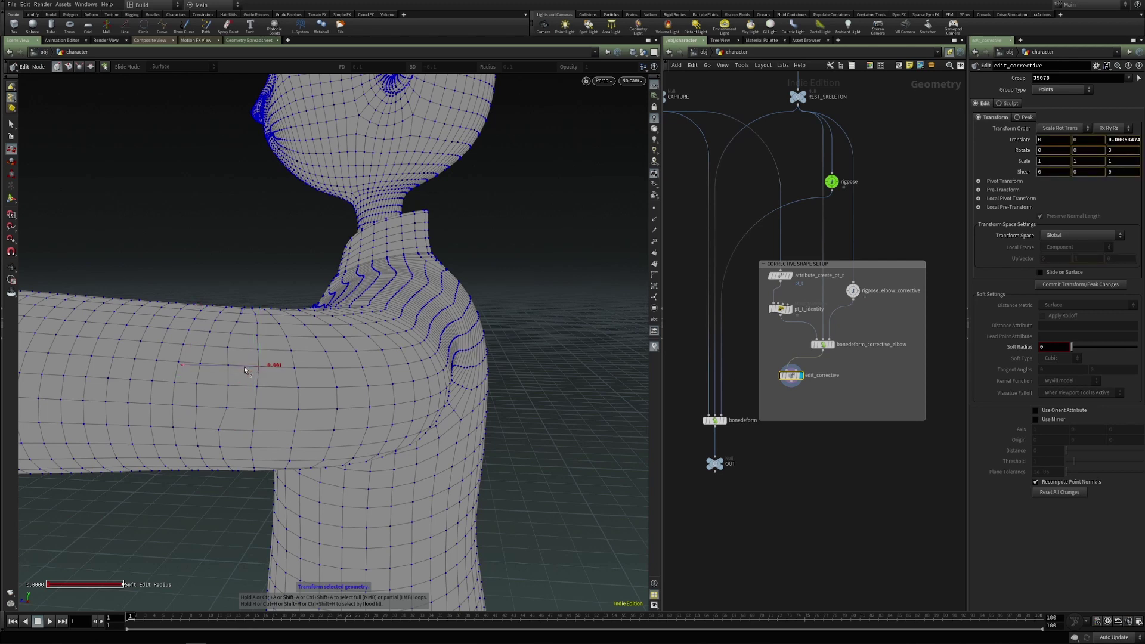
- Nudge single points on the lower and upper parts of the arm beside the elbow to adjust their spacing
click(218, 432)
drag(219, 432, 221, 449)
double_click(221, 448)
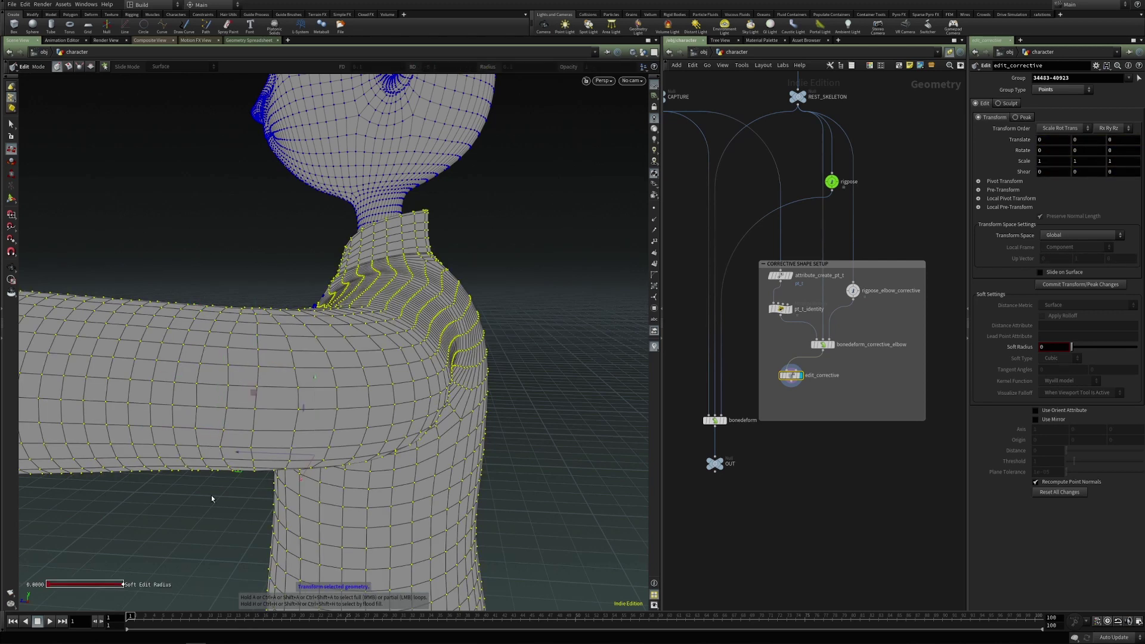
click(222, 442)
drag(222, 445, 204, 447)
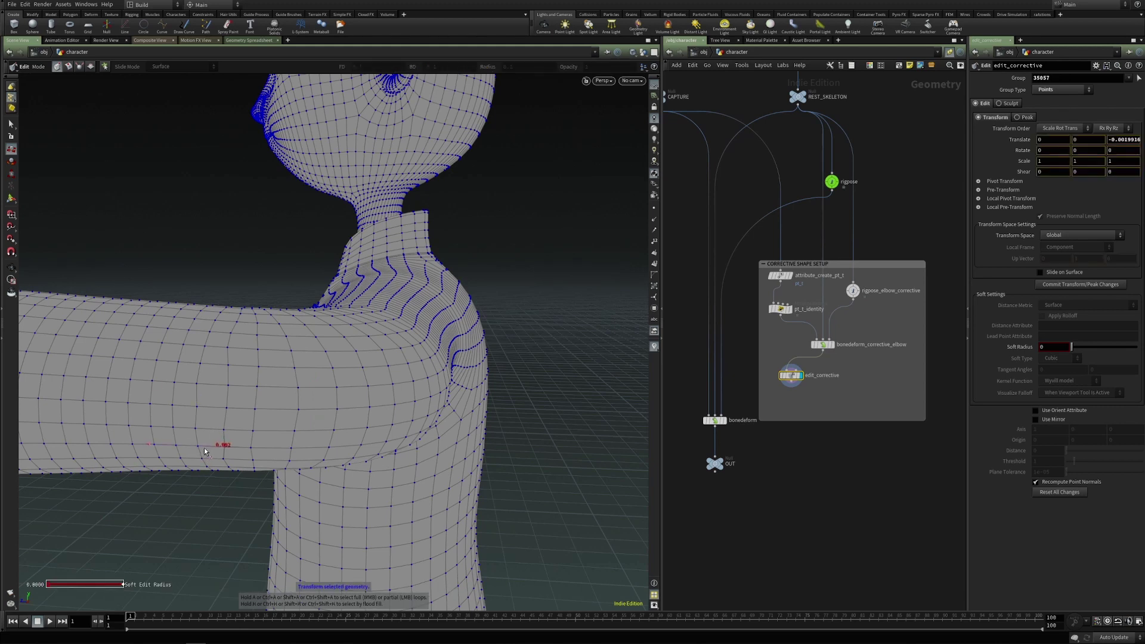
click(226, 349)
drag(226, 349, 219, 351)
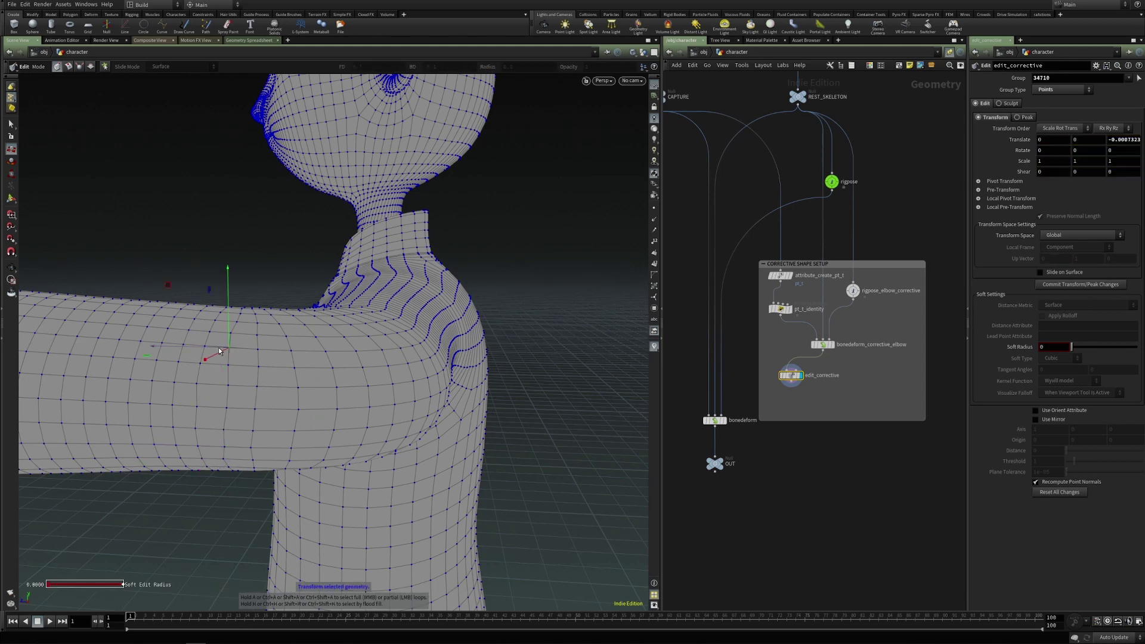
- Undo the last unwanted changes and refine the elbow in Sculpt mode with the Smooth Points goal
click(196, 411)
mouse_move(195, 410)
mouse_down()
mouse_move(185, 410)
mouse_move(430, 380)
mouse_move(467, 317)
mouse_move(396, 373)
mouse_move(404, 252)
mouse_move(453, 350)
mouse_move(360, 378)
mouse_move(424, 399)
mouse_move(411, 380)
mouse_move(436, 328)
mouse_move(422, 333)
mouse_move(455, 388)
mouse_up()
key(ctrl+z)
key(ctrl+z)
key(ctrl+z)
key(Return)
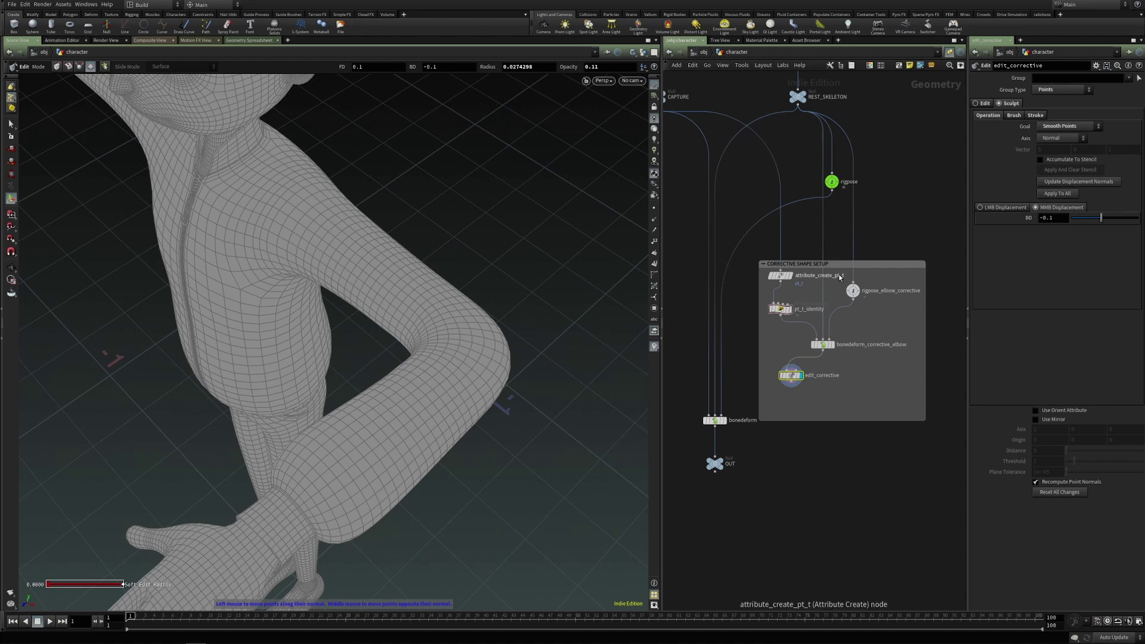
- Add an Attribute Wrangle fed by edit_corrective in its first input and bonedeform_corrective_elbow in its second
click(778, 309)
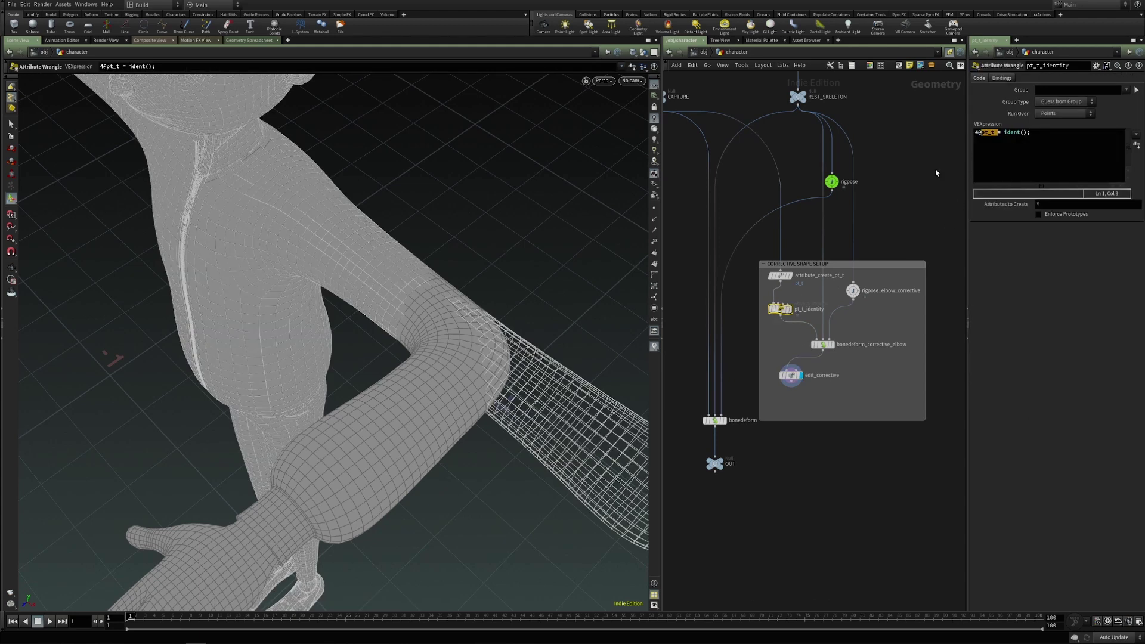
key(Tab)
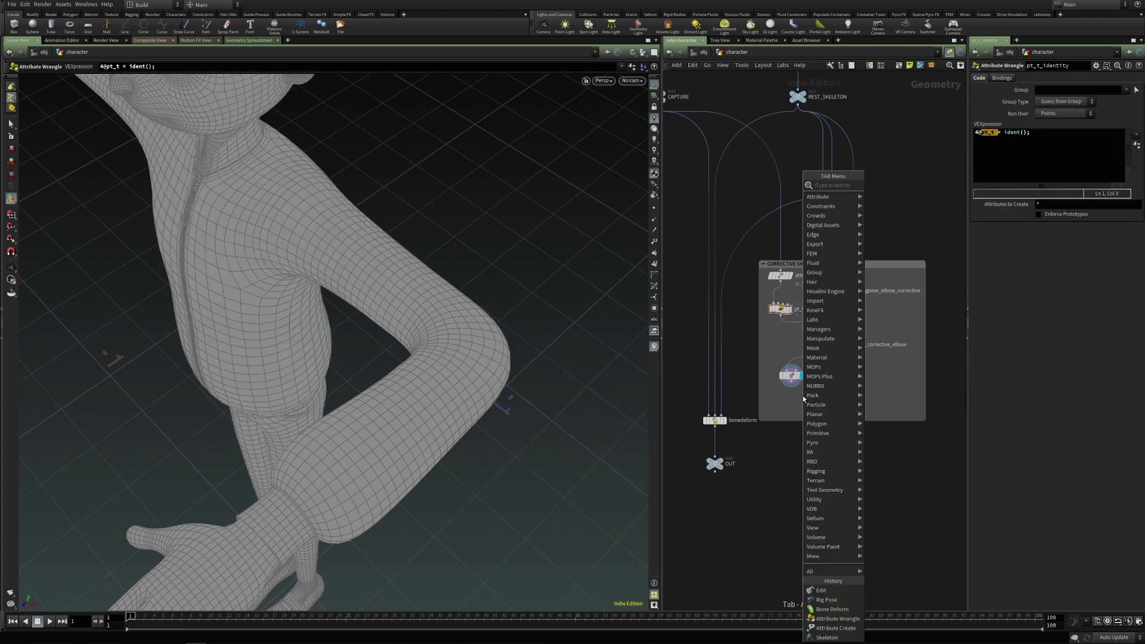
text(attribwr)
key(Return)
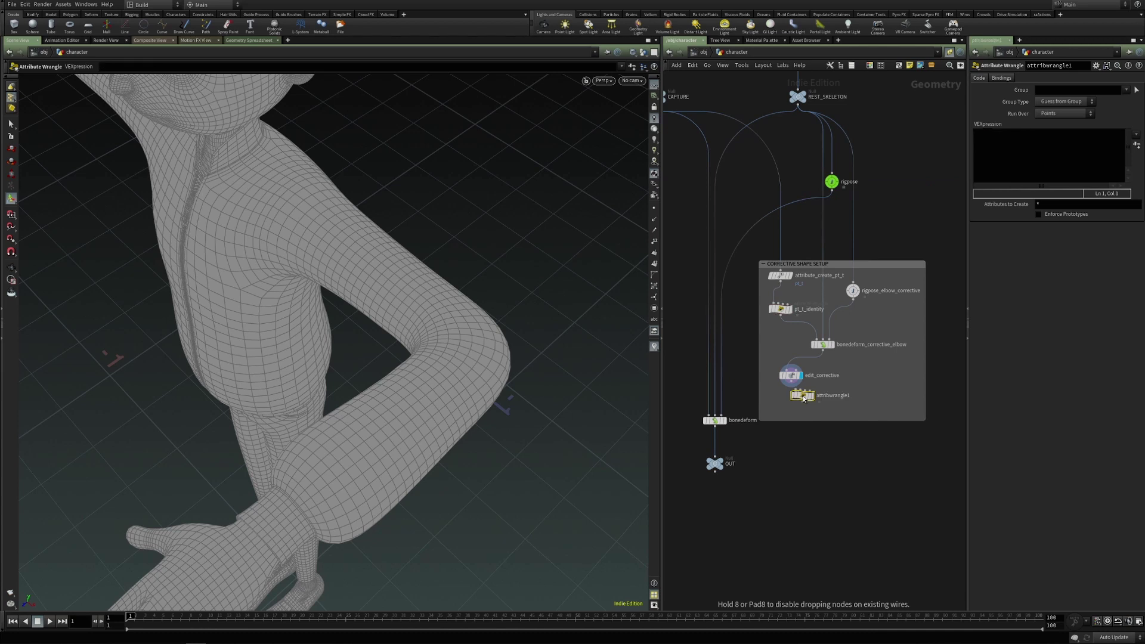
click(823, 398)
drag(792, 383, 793, 395)
- Rename the Attribute Wrangle inverse_transform and display its output
key(F2)
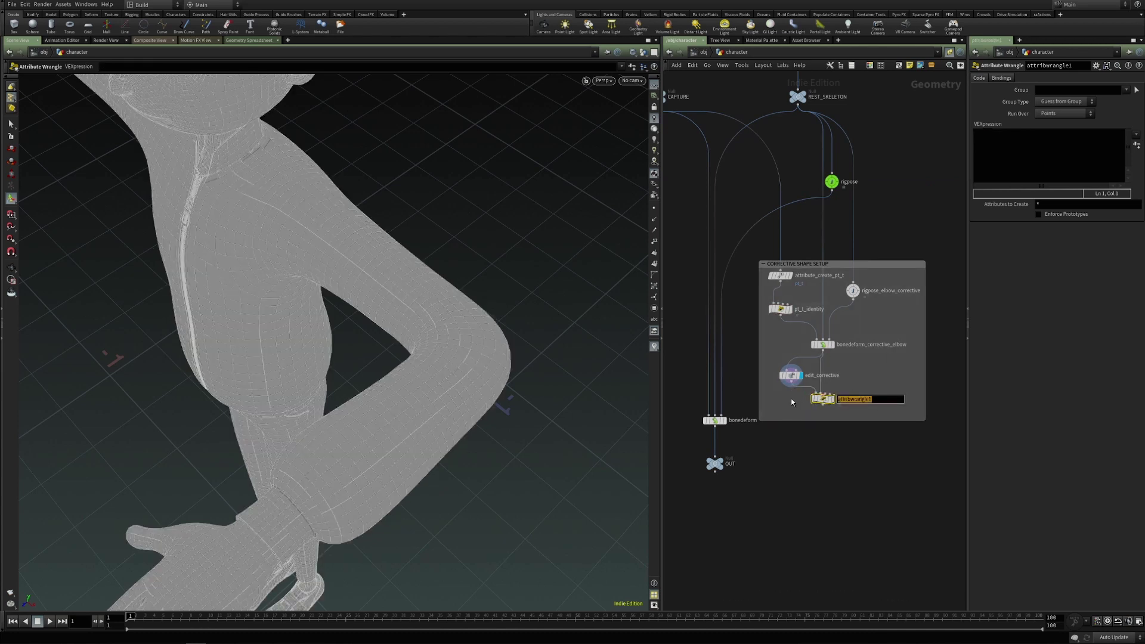
text(inverse_transform)
key(Return)
click(832, 399)
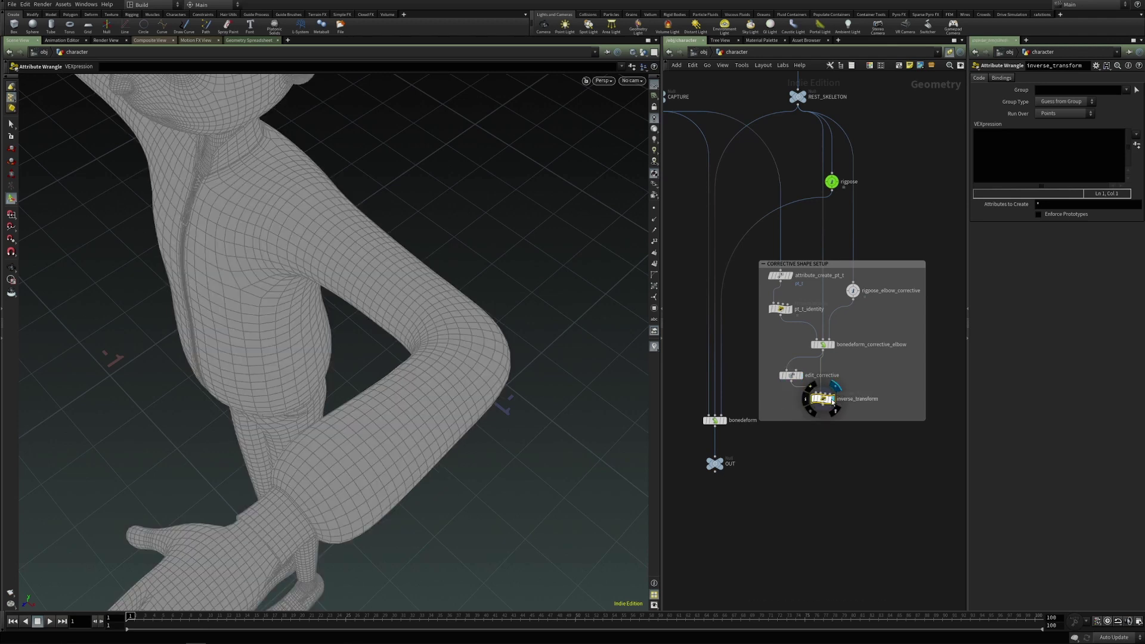
- Begin the inverse_transform VEX code with "matrix pt_t = point(1," to read from the second input
click(1024, 151)
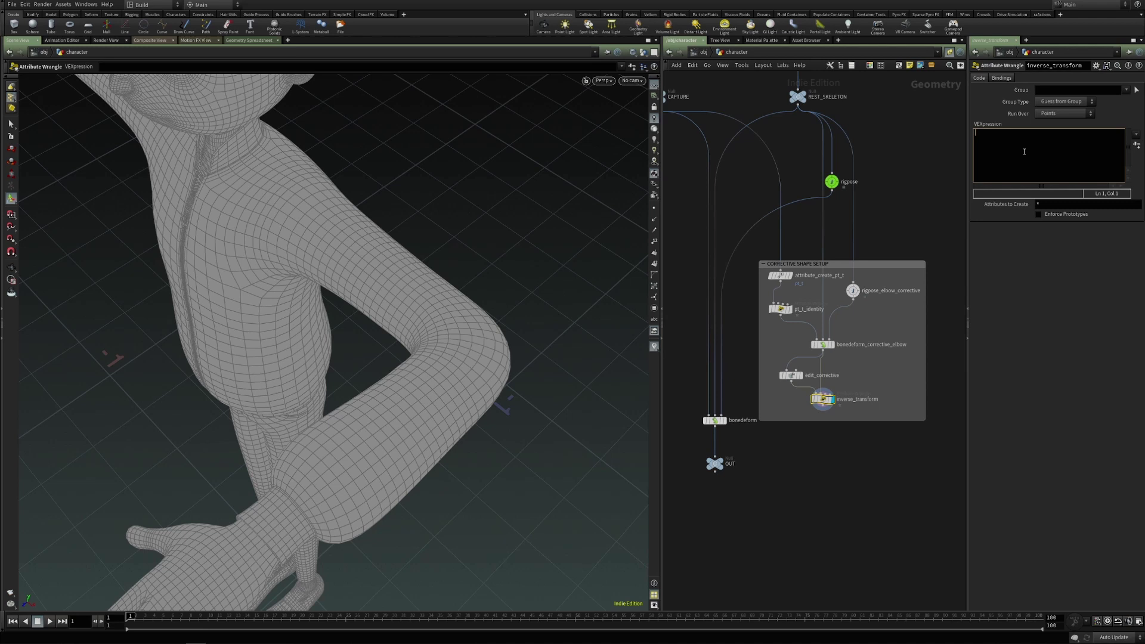
text(matrix)
text(  -)
text(pt_t)
text( = )
text(point(1,)
- Undo the last node move and shift edit_corrective slightly inside the network box
mouse_move(827, 346)
key(ctrl+z)
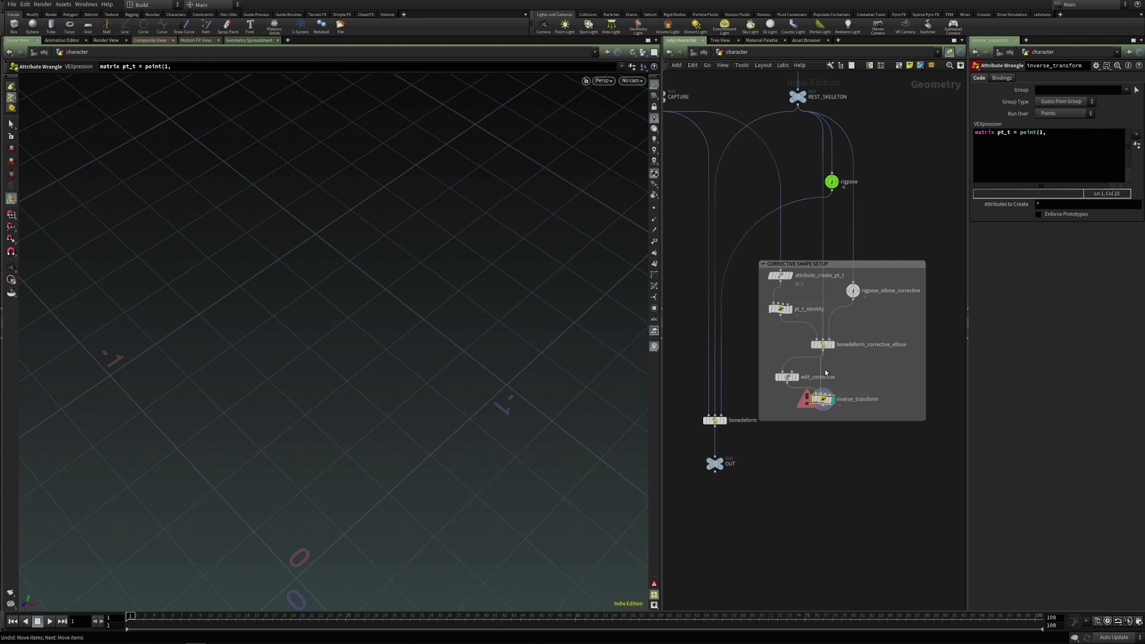
mouse_move(824, 348)
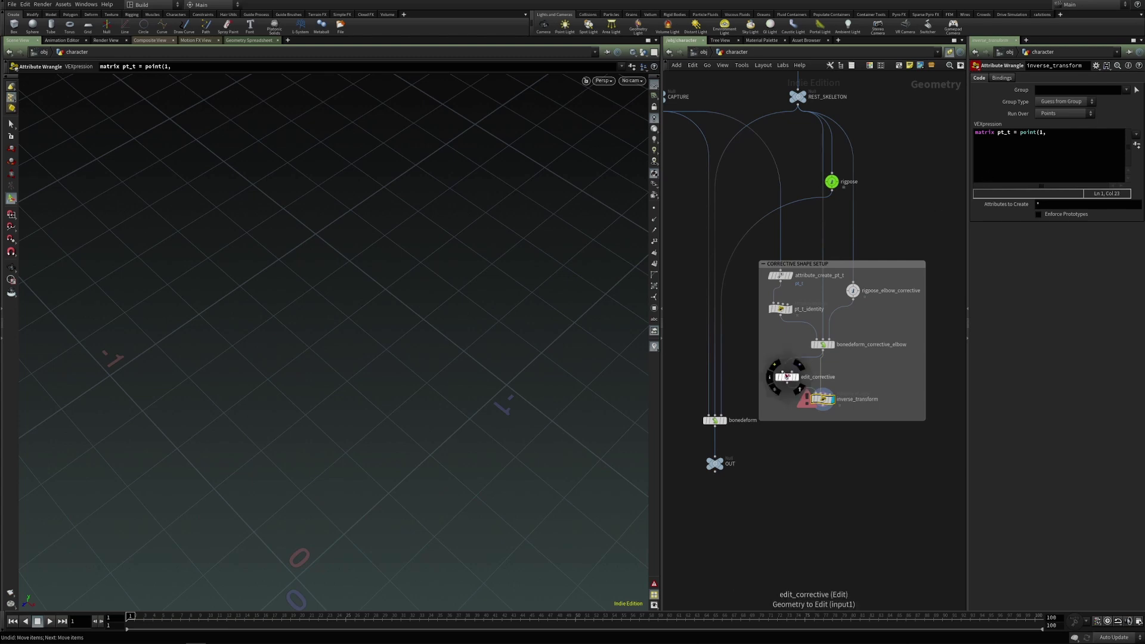
drag(788, 381, 785, 379)
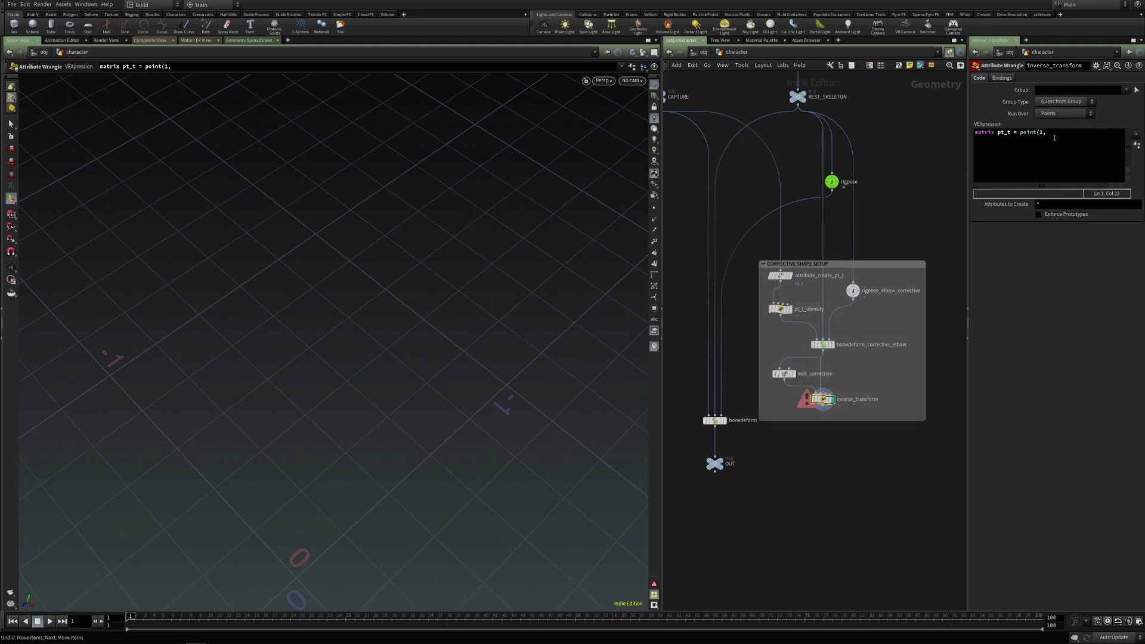
click(1053, 132)
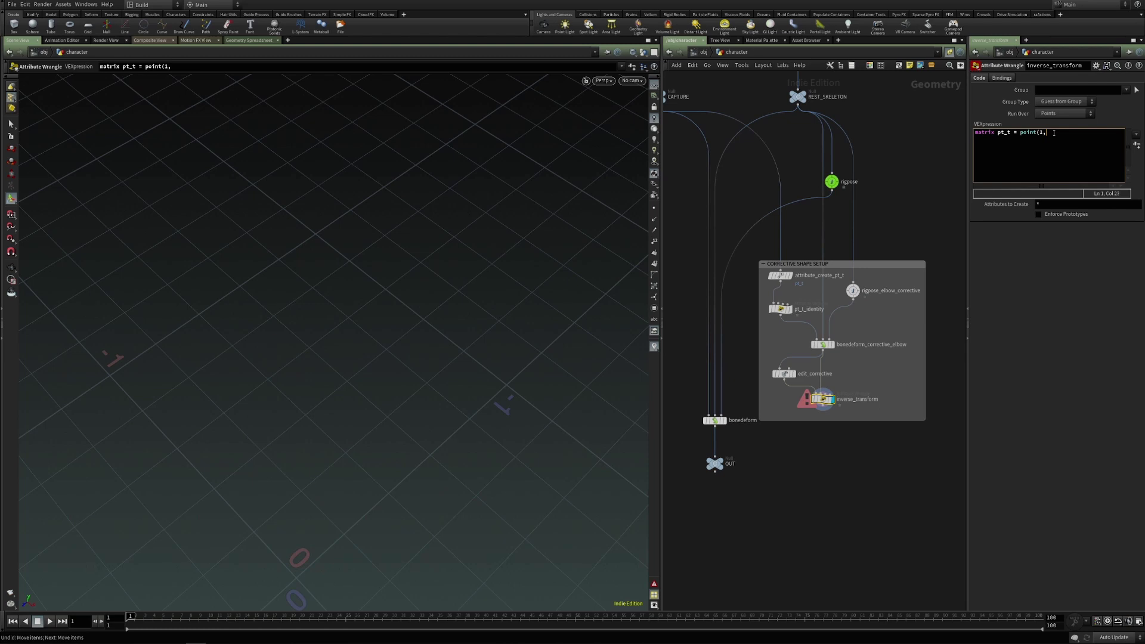
text("pt_t",@ptnu,)
key(Return)
text(@P = invert(pt_t) * @P;)
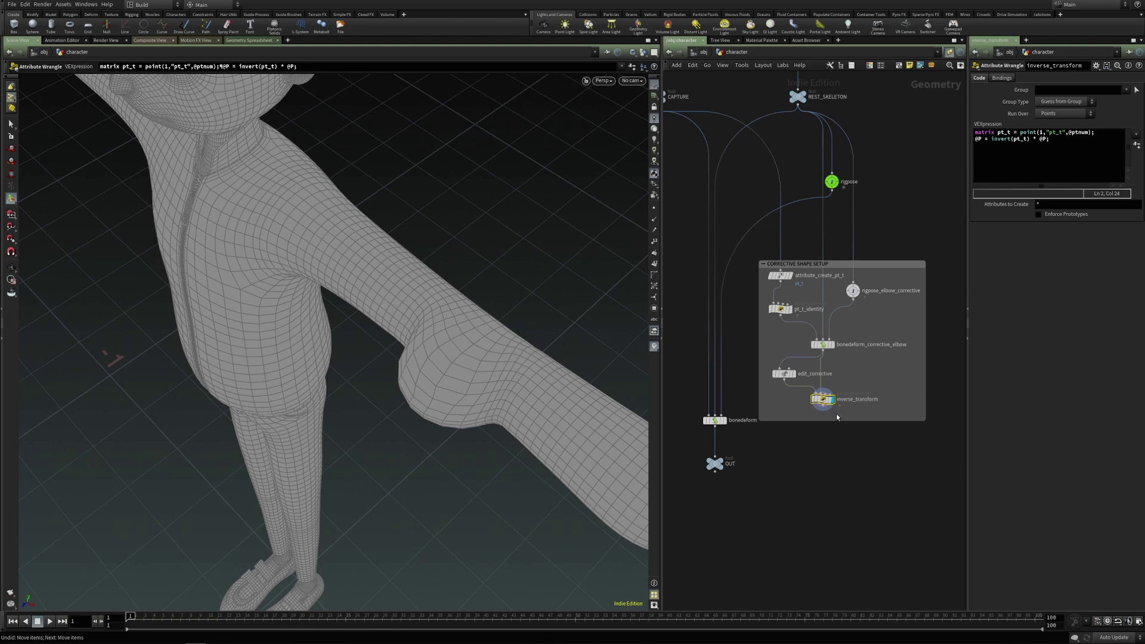
- Move bonedeform and OUT down to make room, and add a Null node fed by inverse_transform inside the network box
drag(740, 471, 712, 509)
click(837, 436)
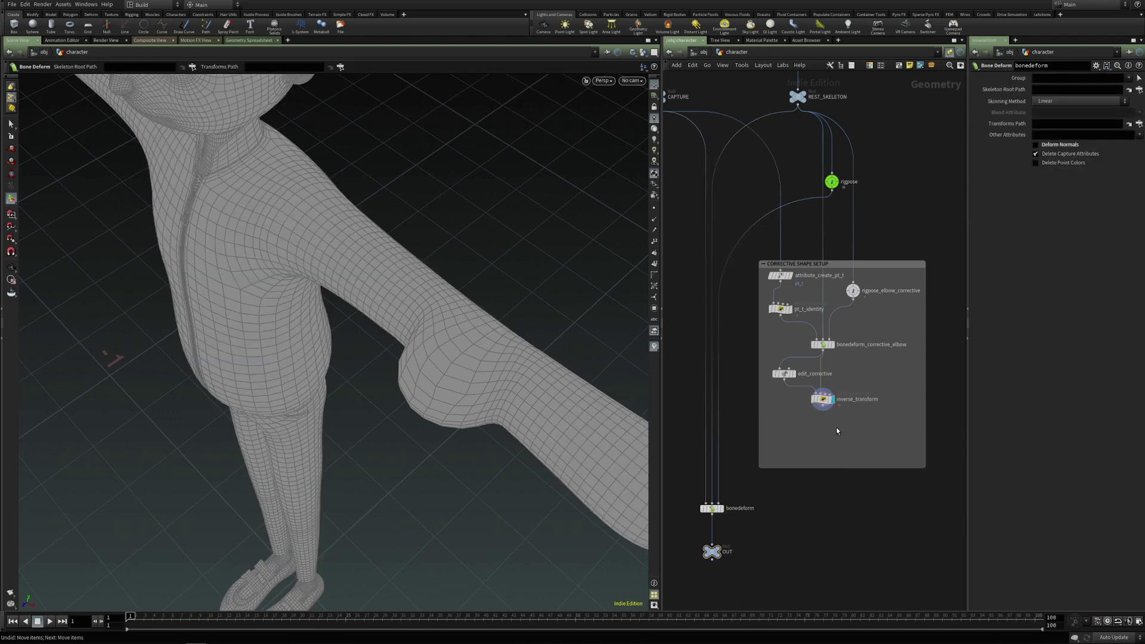
key(Tab)
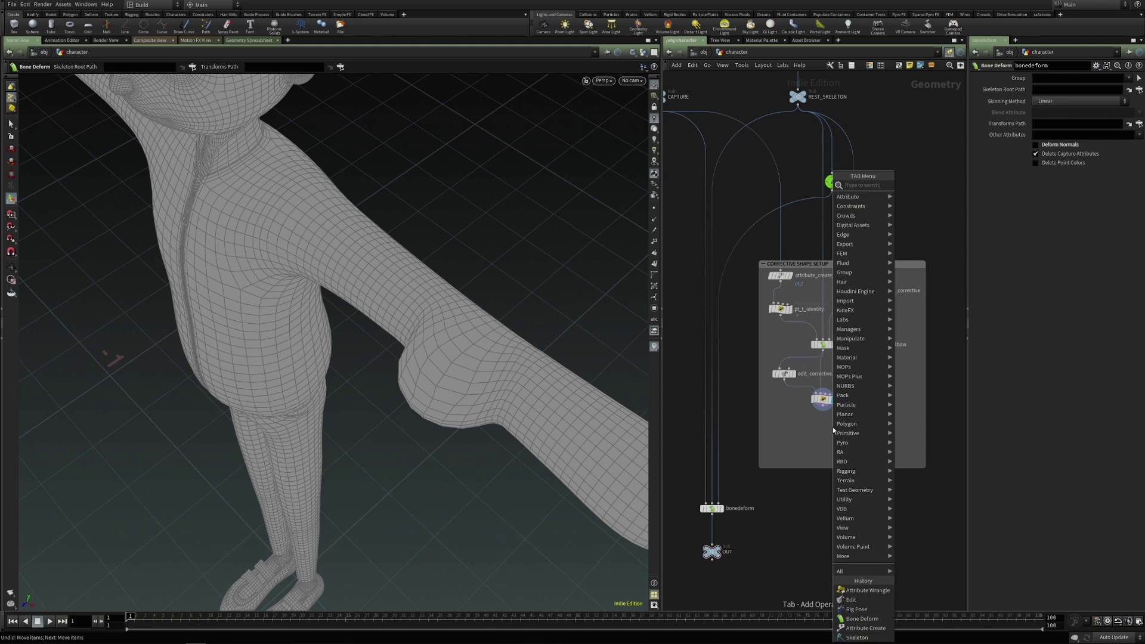
text(null)
key(Return)
click(832, 427)
mouse_move(833, 427)
mouse_down()
mouse_move(822, 438)
mouse_move(828, 407)
mouse_up()
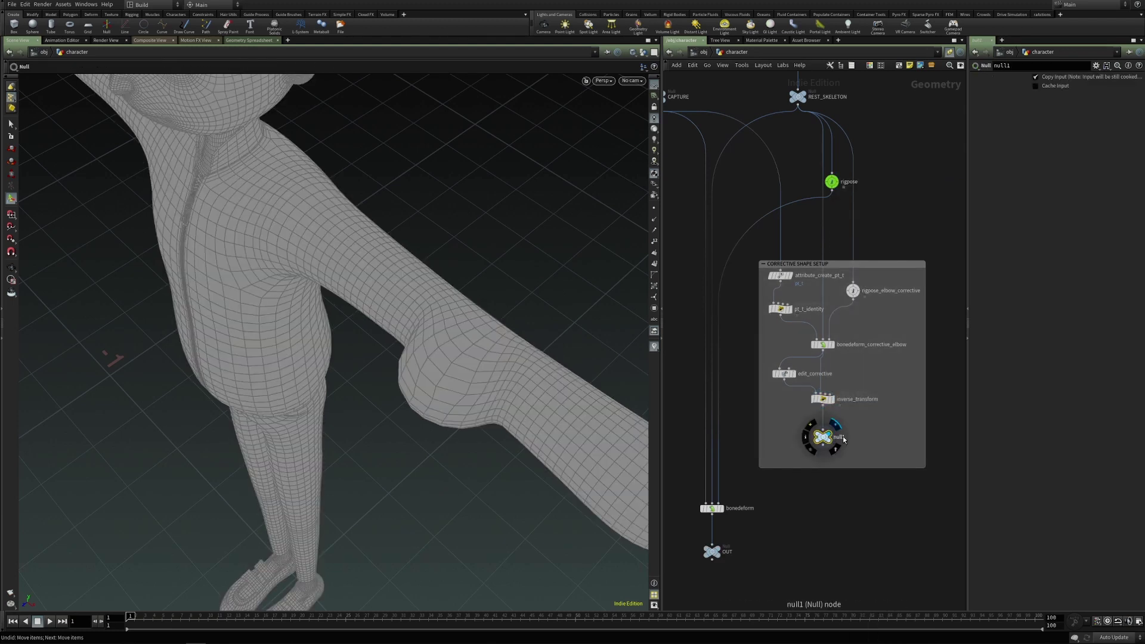
- Rename the Null node ELBOW_CORRECTIVE and display its output
double_click(842, 436)
text(ELBOW_C)
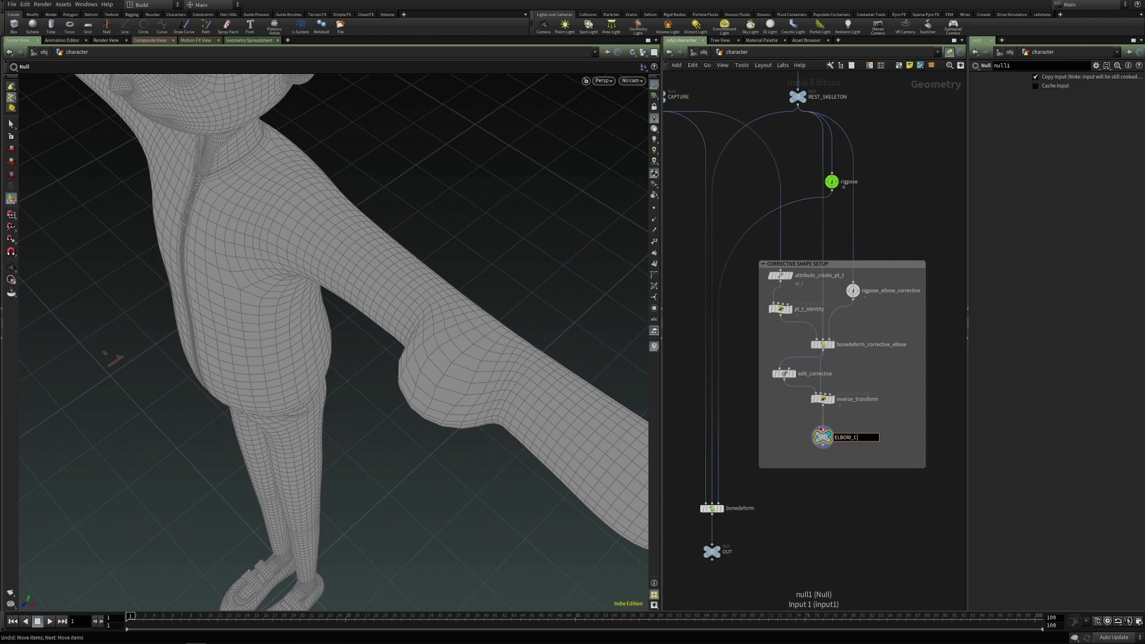
text(ORRECTIVE)
key(Return)
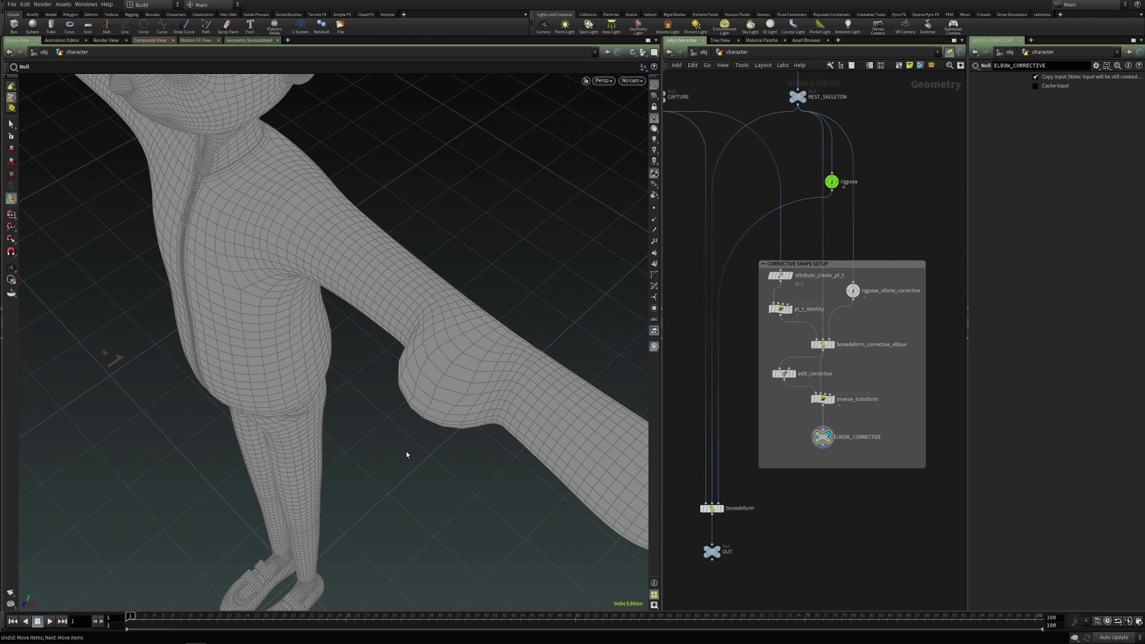
- Shift the bonedeform and OUT nodes further below the corrective shape network box
drag(404, 460, 359, 371)
key(space)
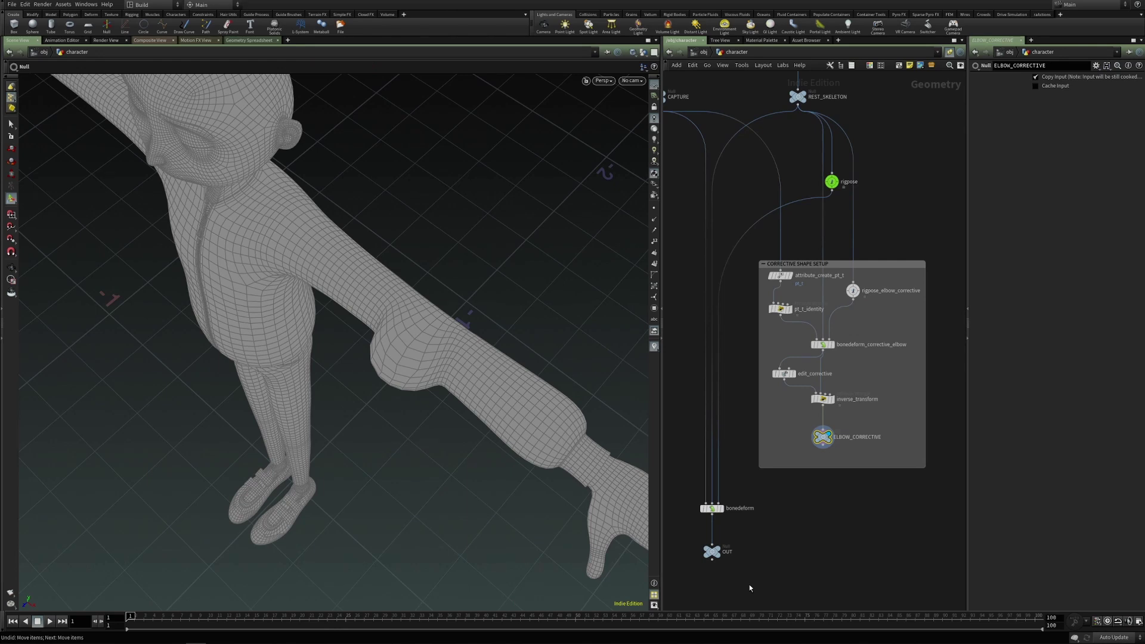
drag(749, 588, 713, 543)
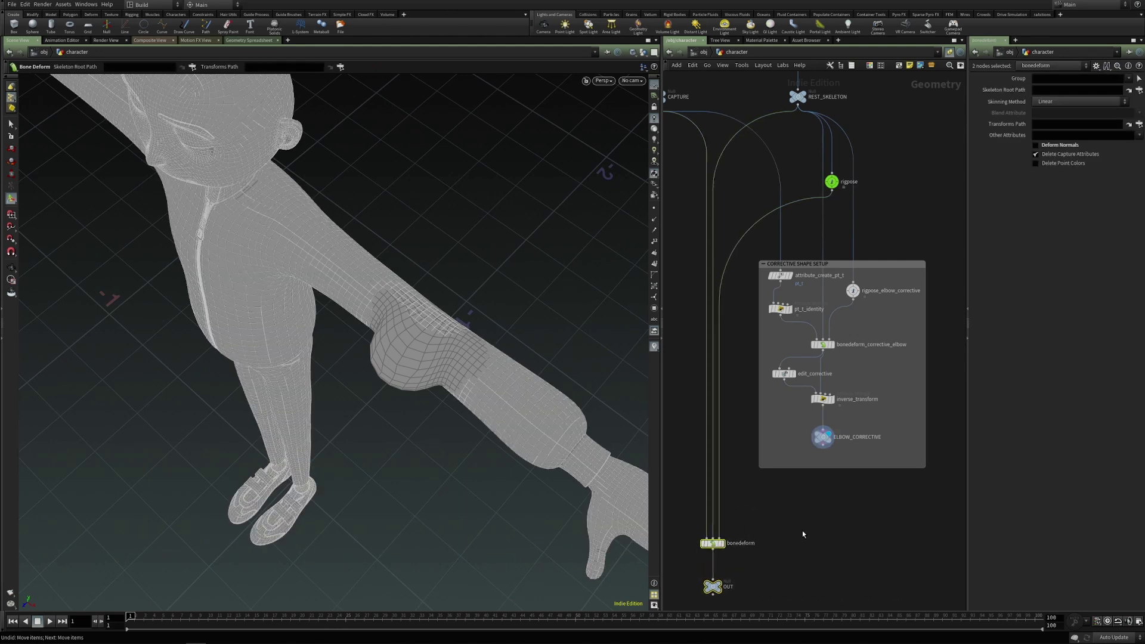
click(803, 534)
middle_drag(803, 535, 800, 452)
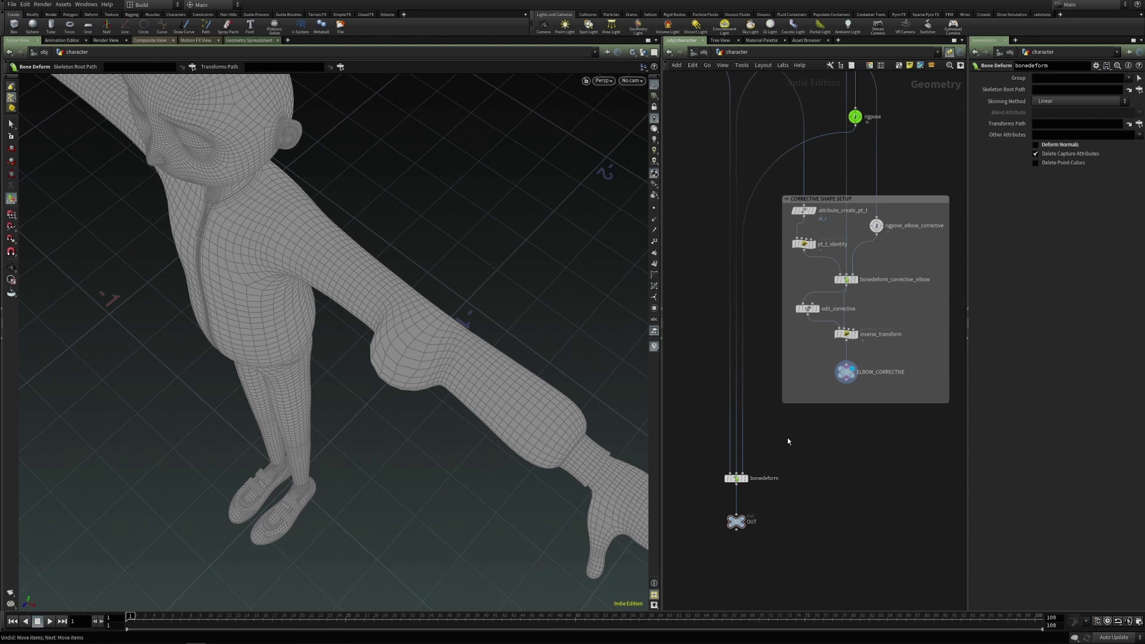
- Add a Blend Shapes node and wire CAPTURE as its first input and ELBOW_CORRECTIVE as its second
key(Tab)
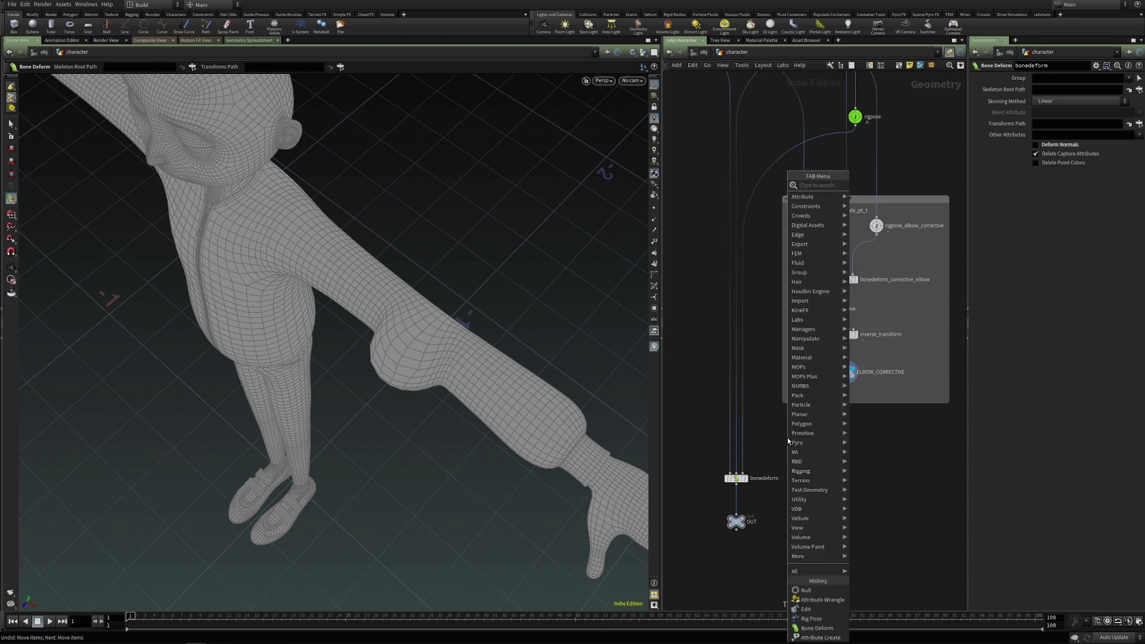
text(blend)
key(Return)
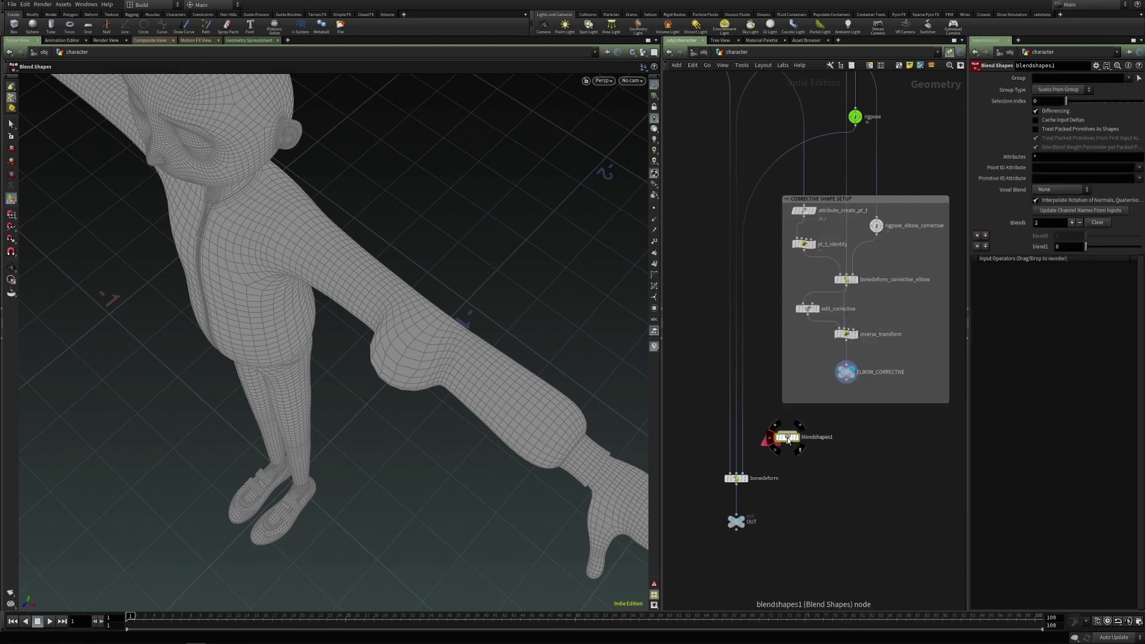
click(784, 434)
click(788, 432)
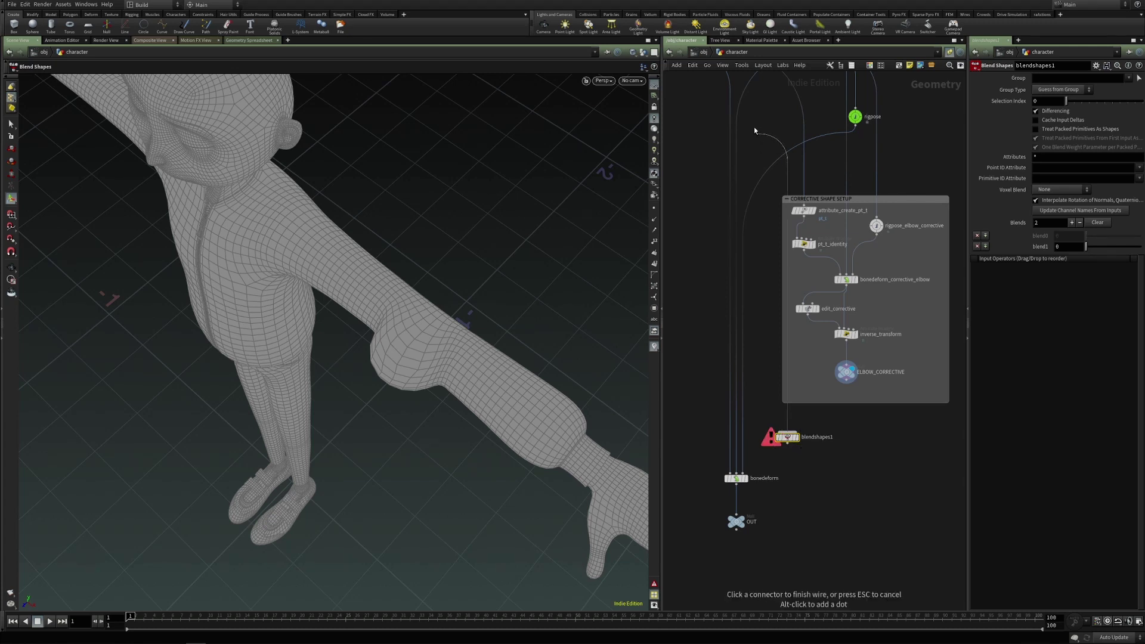
middle_drag(754, 127, 716, 232)
click(705, 169)
middle_drag(854, 548, 844, 491)
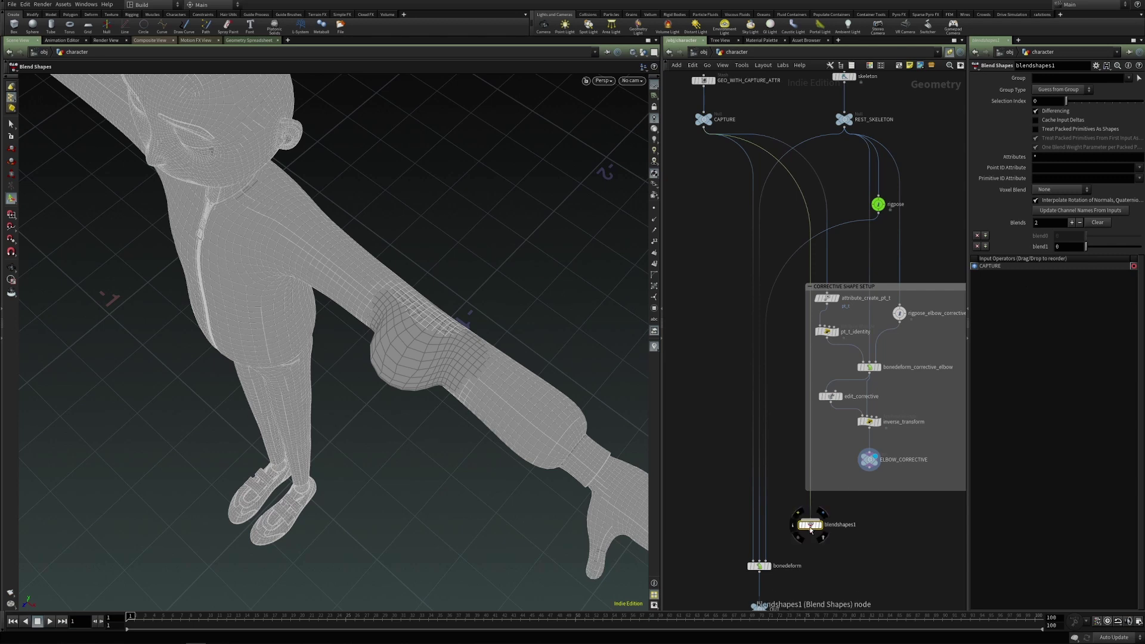
drag(815, 522, 869, 470)
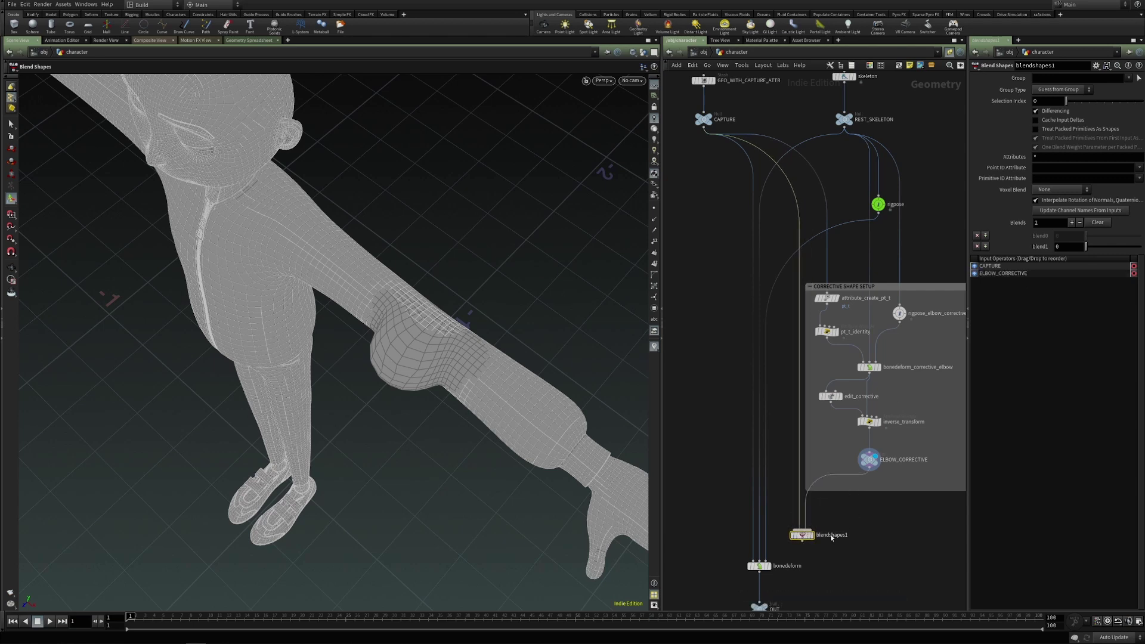
- Rename the Blend Shapes node blendshapes_corrective and feed its output into the first input of bonedeform
double_click(854, 535)
text(_corrective)
key(Return)
drag(802, 537, 800, 524)
middle_drag(800, 524, 824, 471)
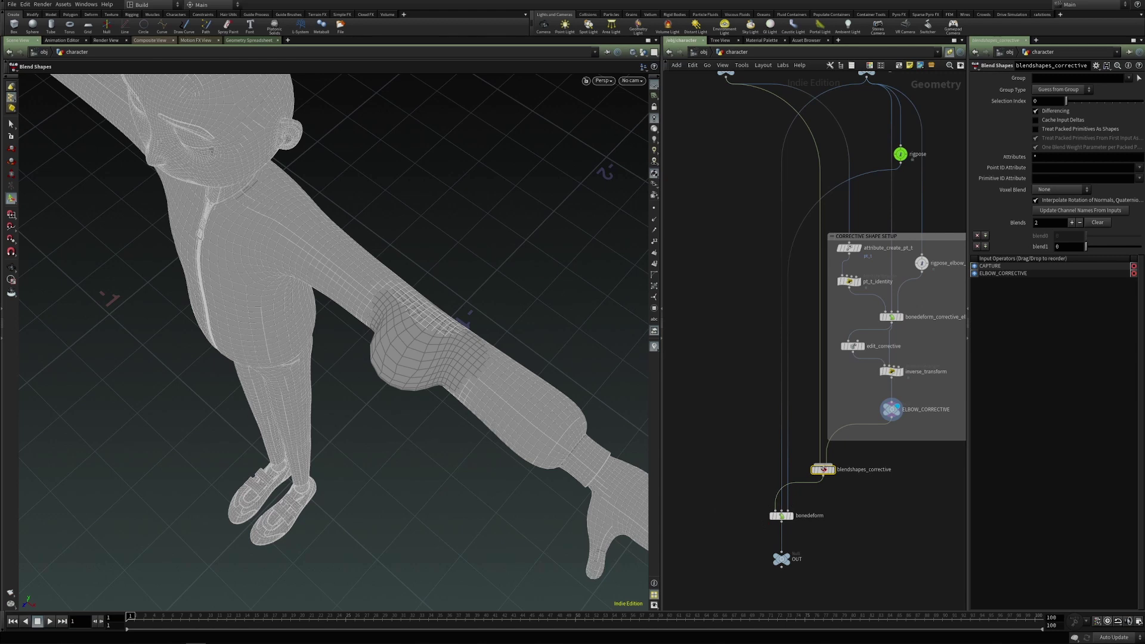
drag(825, 470, 824, 480)
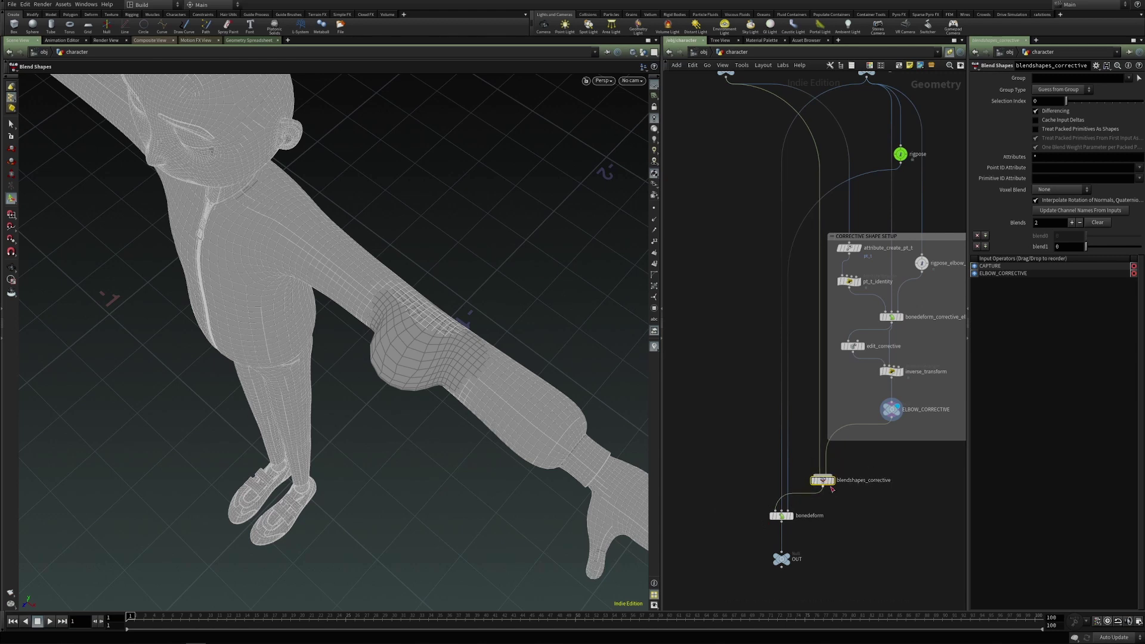
- Display blendshapes_corrective, try out its blend1 weight, and update the channel names from the inputs
click(832, 481)
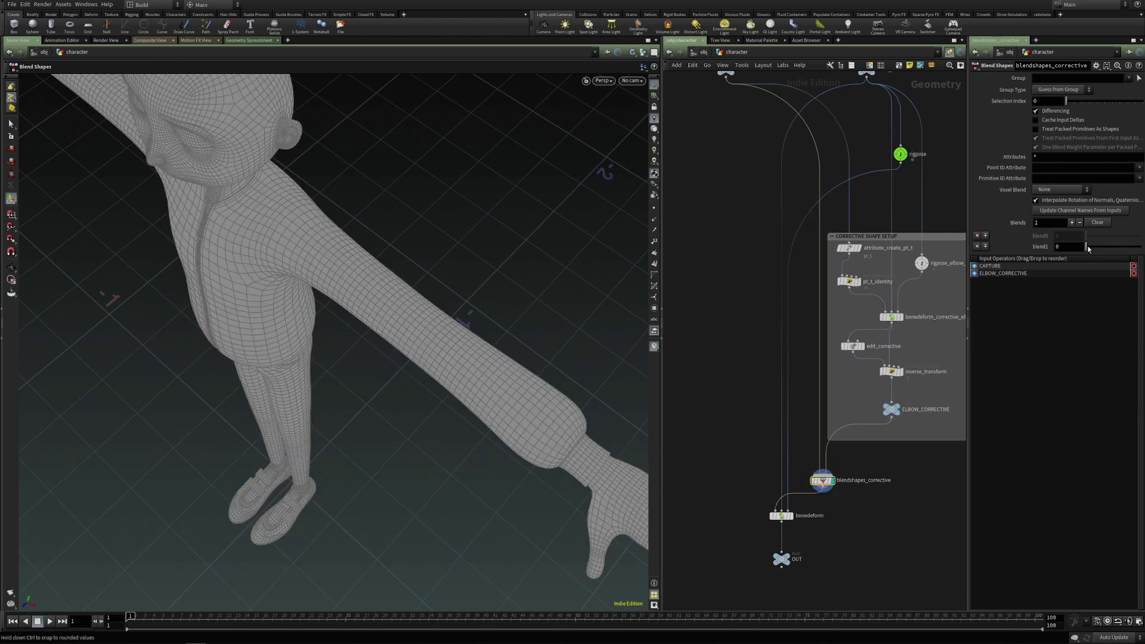
mouse_move(1089, 249)
mouse_down()
mouse_move(1137, 250)
mouse_move(1072, 256)
mouse_move(1141, 252)
mouse_move(1081, 253)
mouse_up()
click(1065, 211)
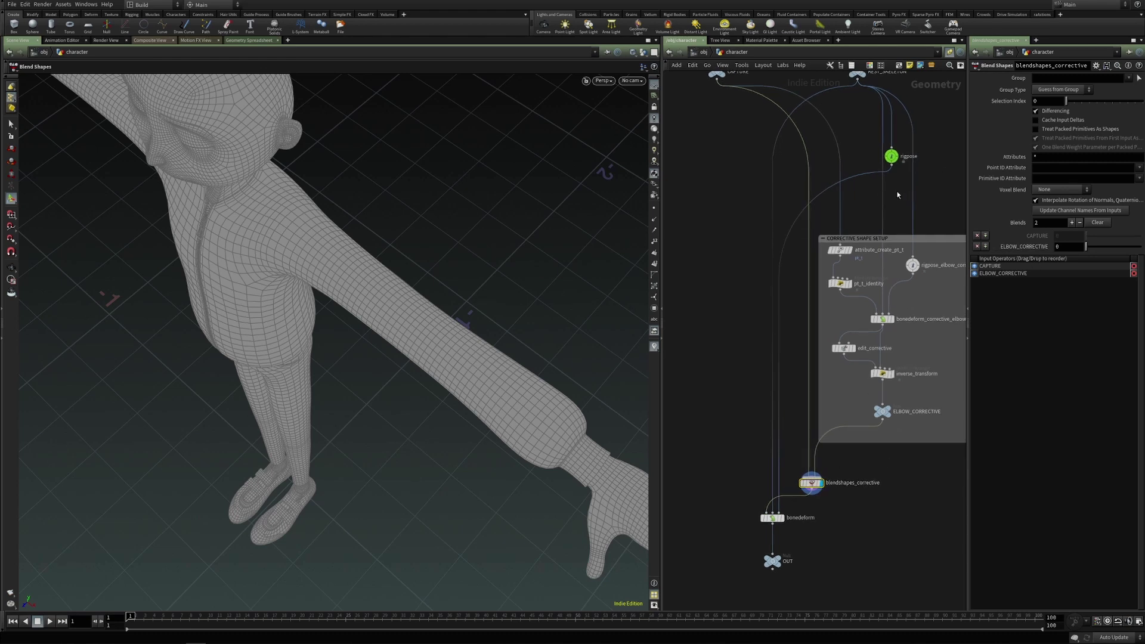
- Copy the L_elbow X rotation of rigpose and reference it in the ELBOW_CORRECTIVE weight as ch("../rigpose/r0x")
click(889, 155)
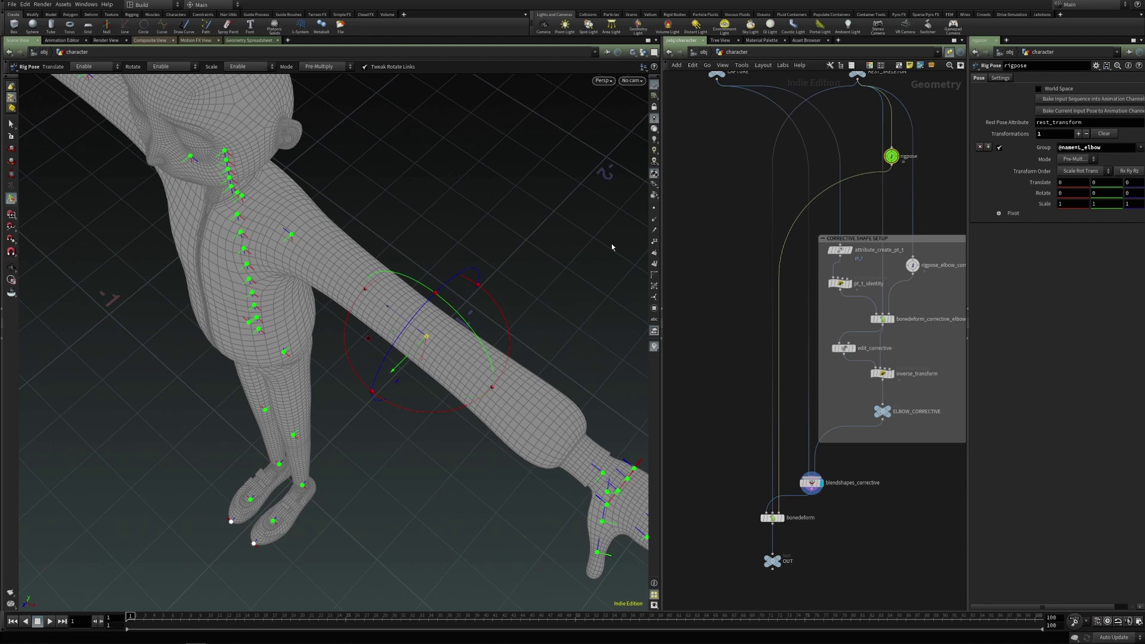
right_click(1066, 194)
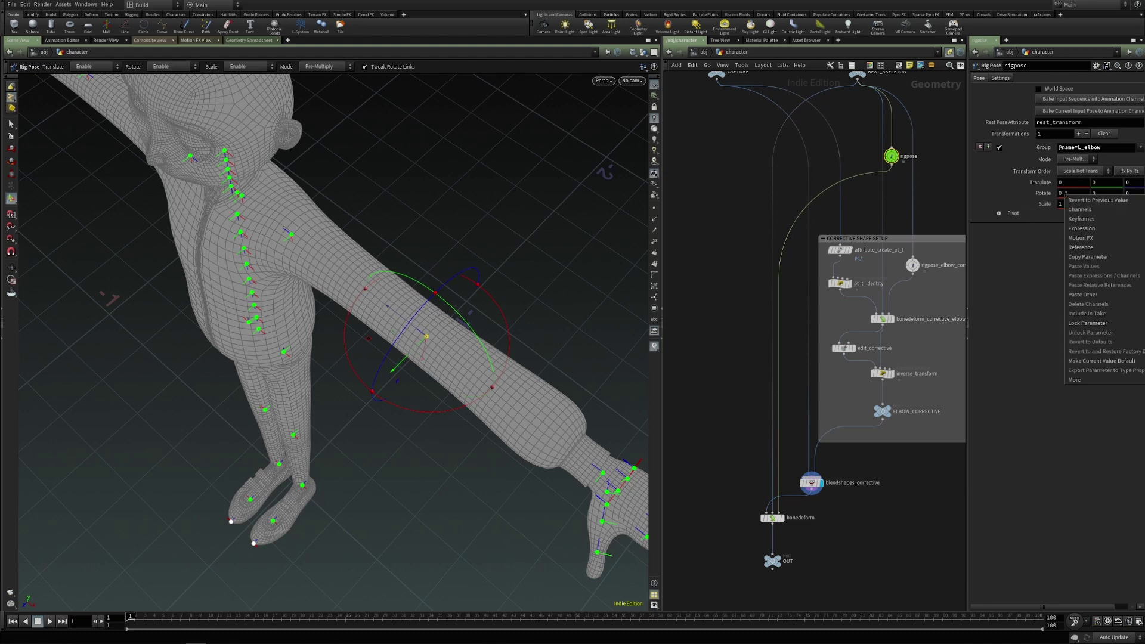
click(1087, 257)
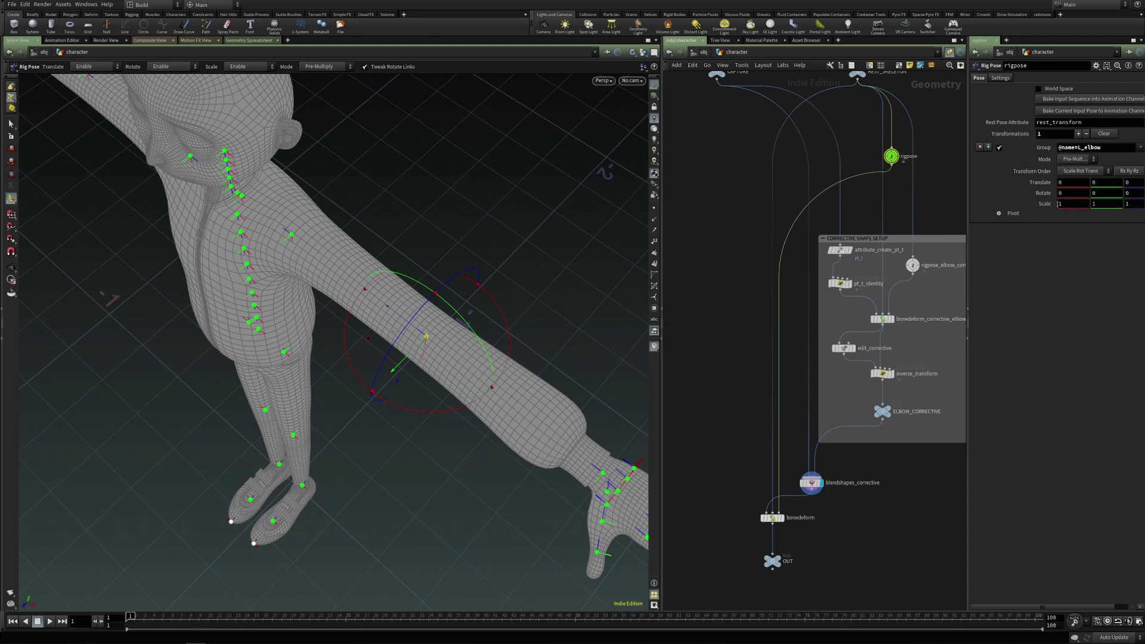
click(811, 483)
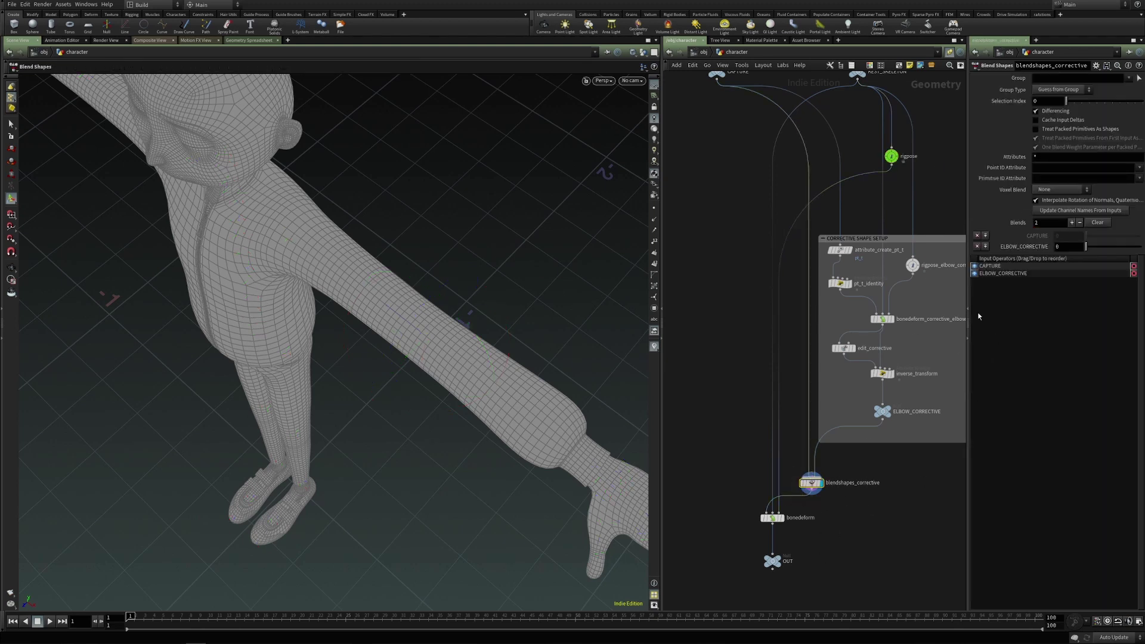
right_click(1056, 246)
click(1081, 328)
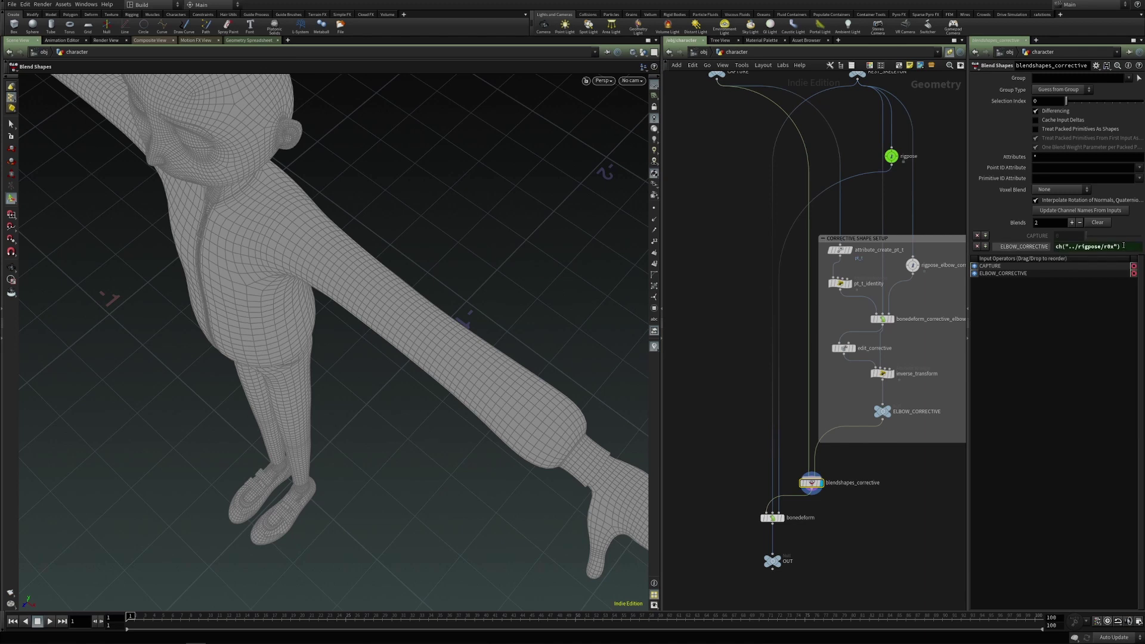
- Check the X rotation in rigpose_elbow_corrective and divide the ELBOW_CORRECTIVE weight expression by 90
click(913, 265)
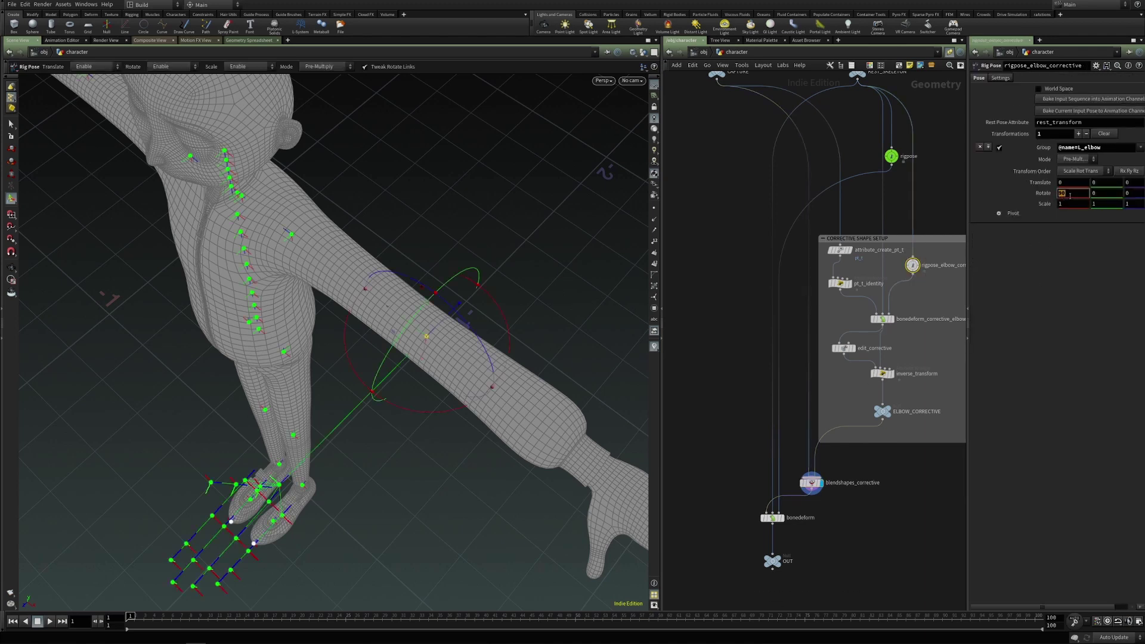
click(811, 483)
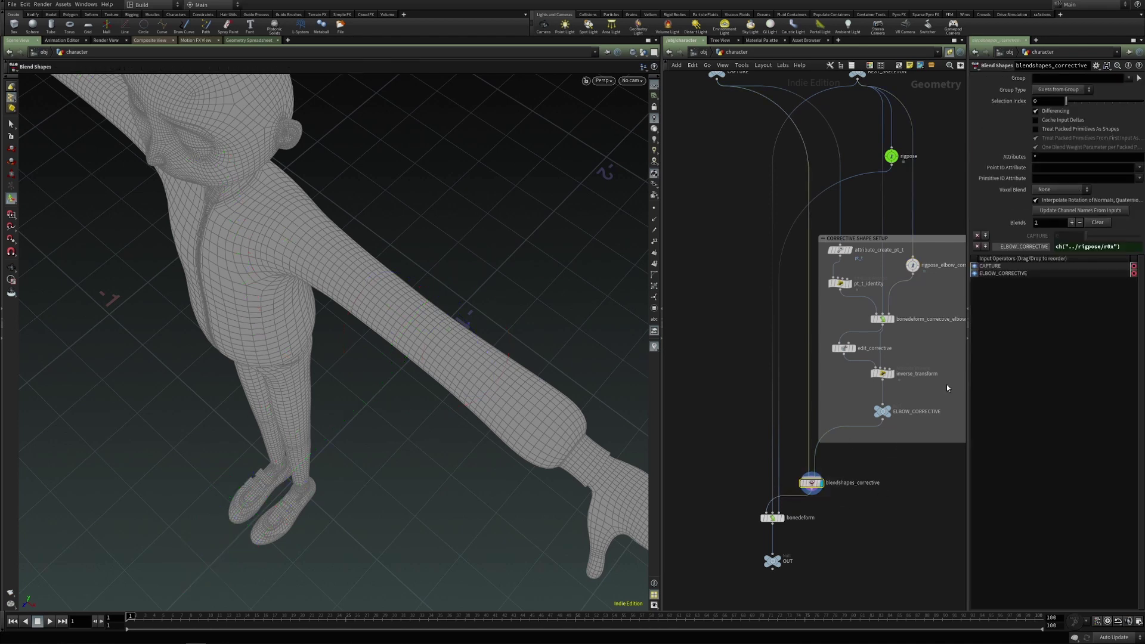
click(1123, 247)
key(Return)
click(1031, 248)
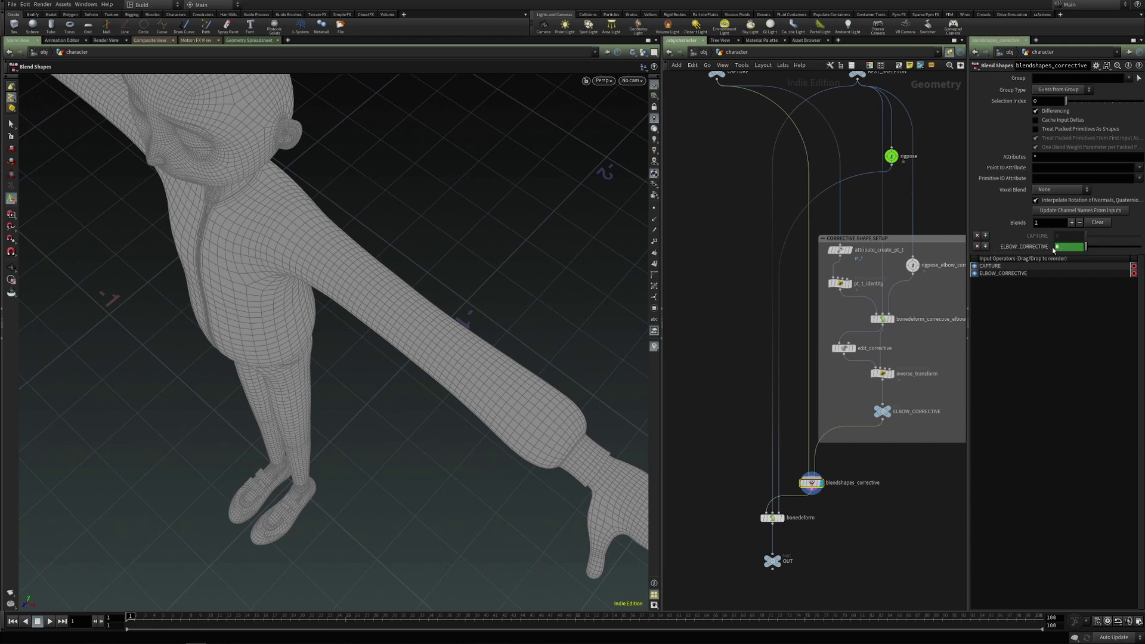
- Wrap the ELBOW_CORRECTIVE weight expression ch("../rigpose/r0x")/90 in a clamp() function with 0 as the lower limit
click(1024, 246)
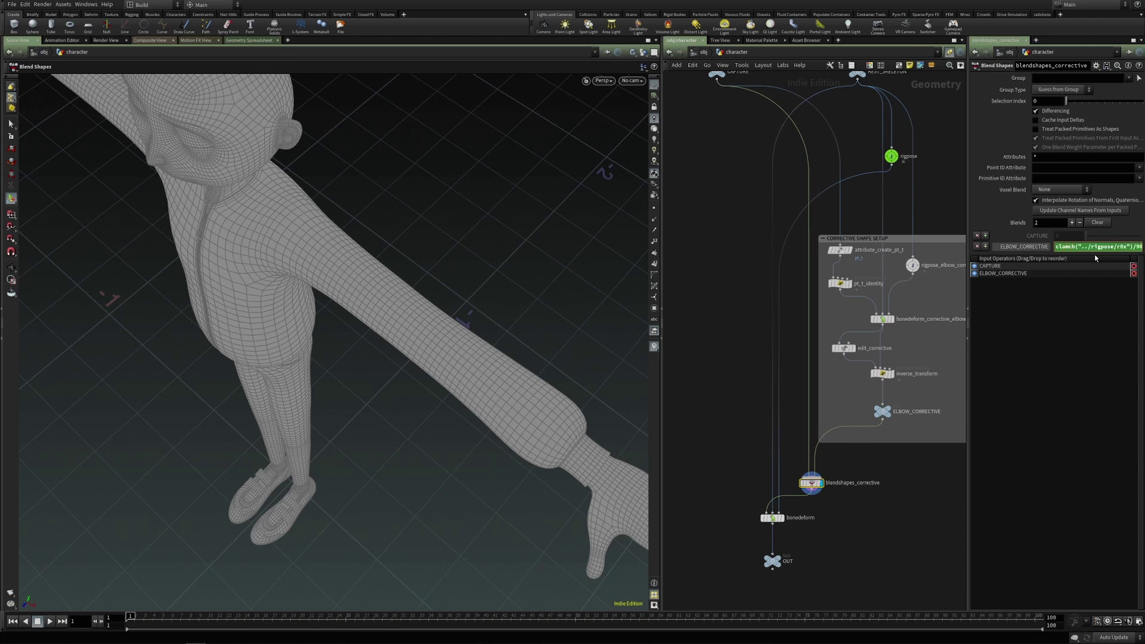
text(clamp()
key(Home)
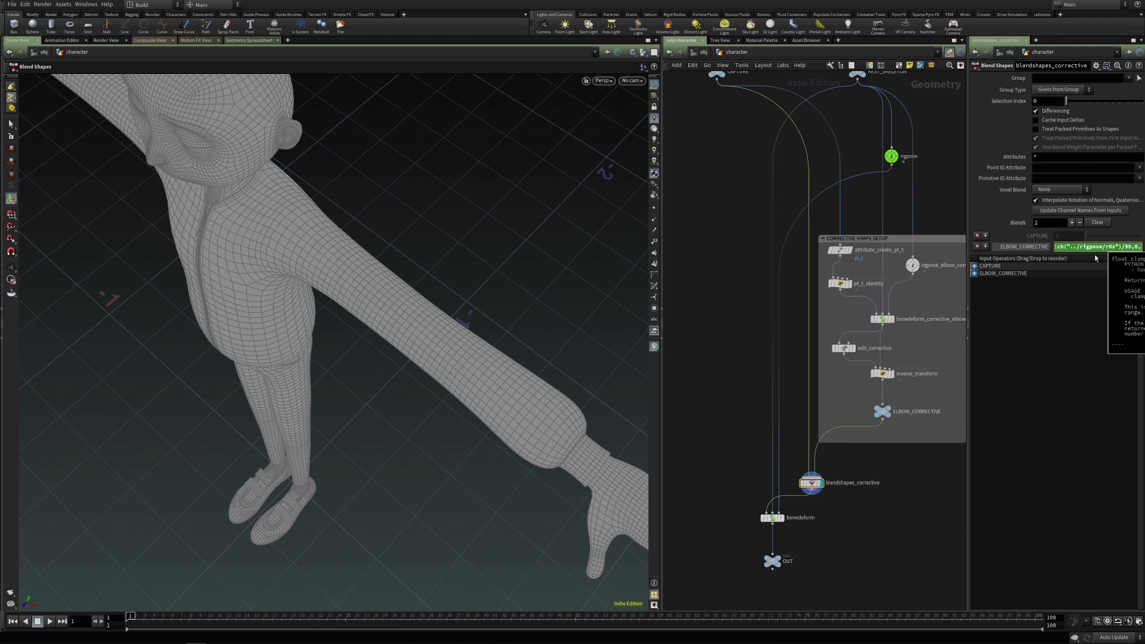
key(Return)
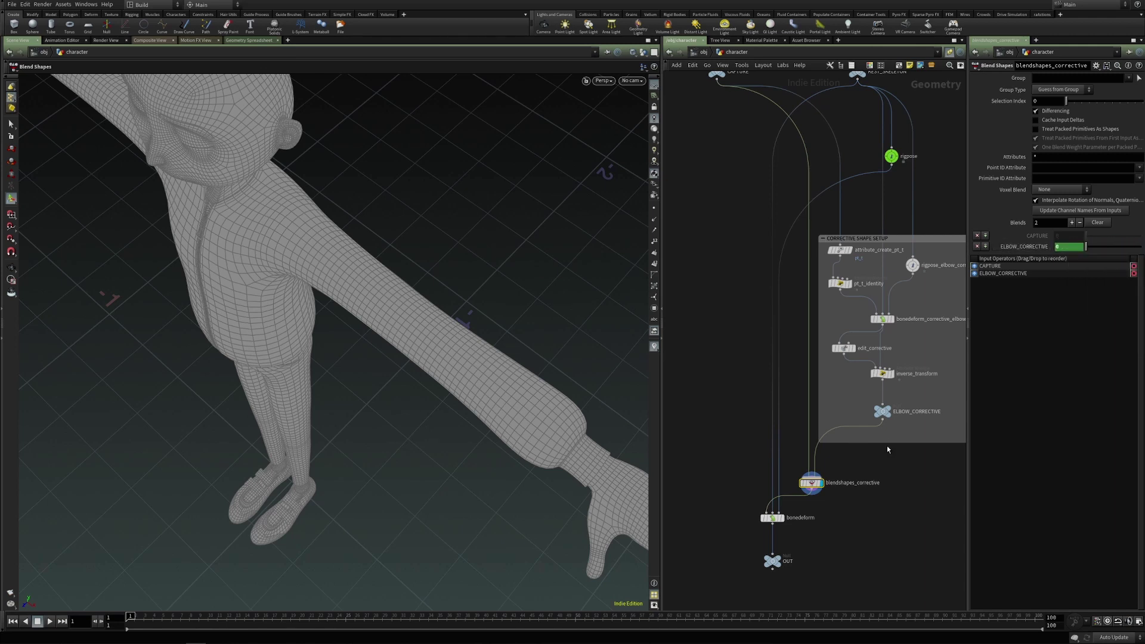
- Display the OUT node and bend the left elbow in rigpose to about 92 degrees in X
click(778, 561)
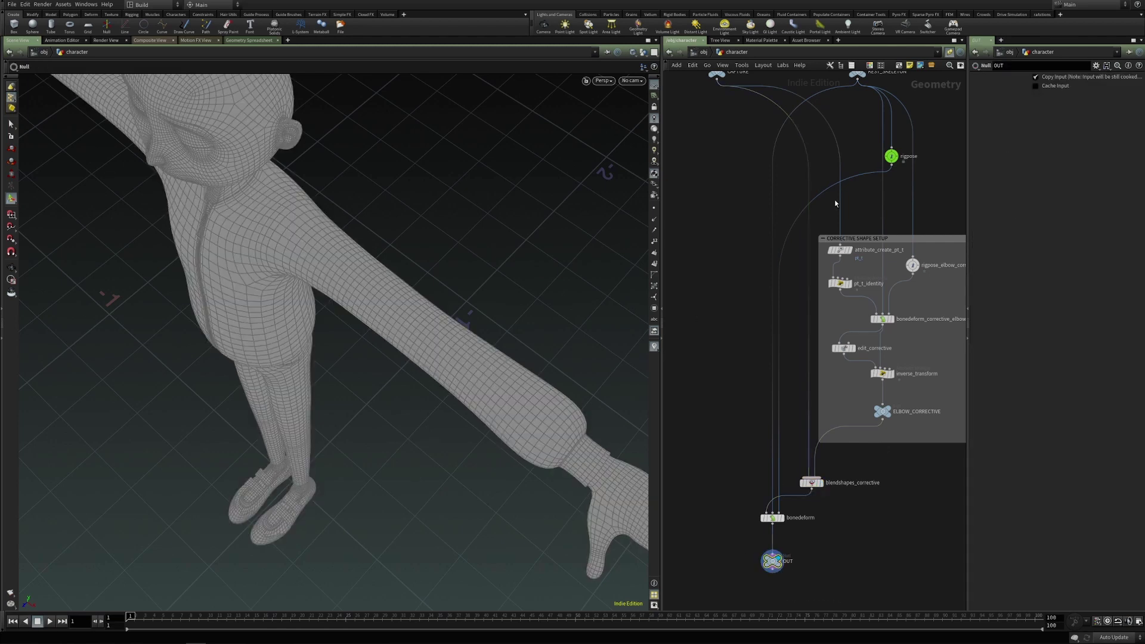
click(891, 156)
key(Return)
drag(449, 414, 360, 360)
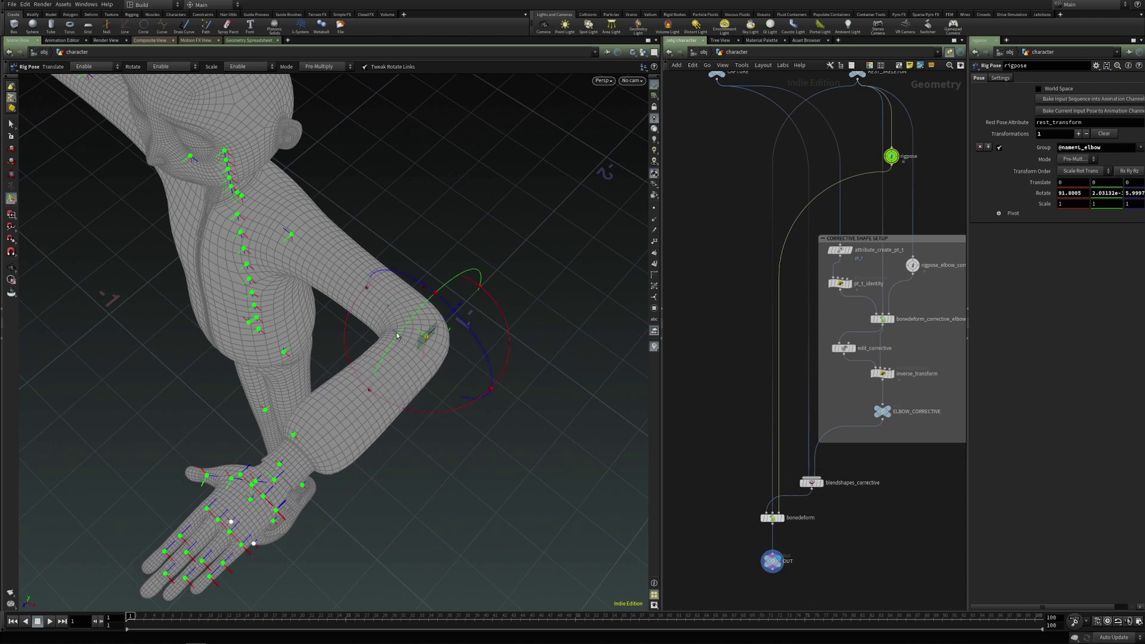
- Compare the bent elbow with blendshapes_corrective bypassed and enabled, viewed from close up
mouse_move(801, 486)
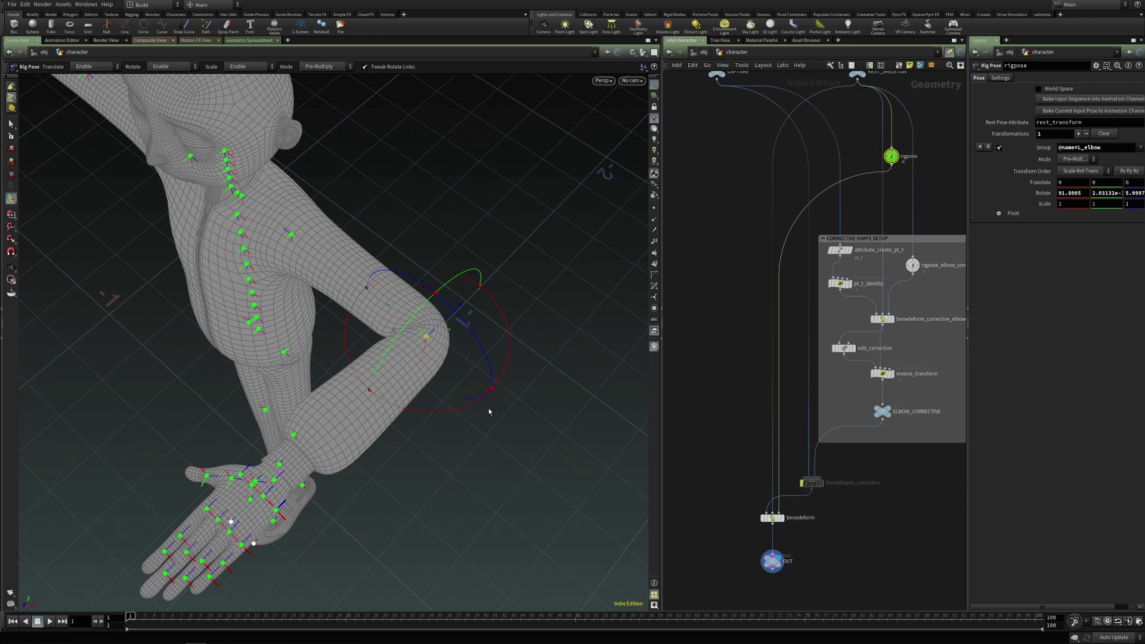
key(Escape)
scroll(416, 340, up, 3)
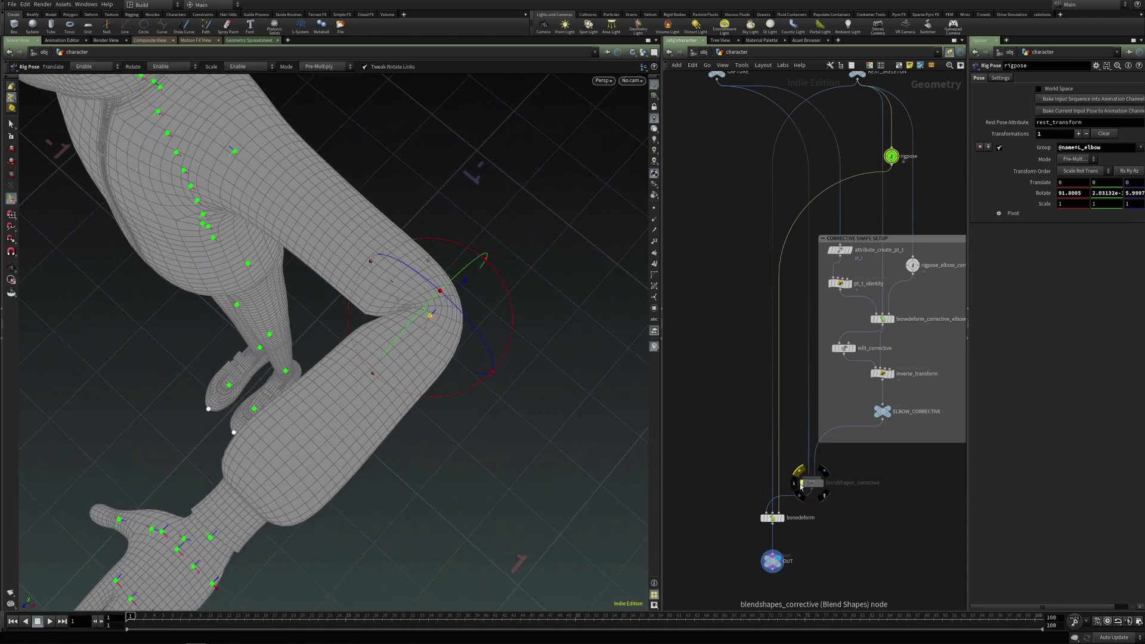
click(802, 483)
- Rotate the left elbow through partial bends to test the corrective, and set its X rotation to 45
drag(417, 397, 447, 331)
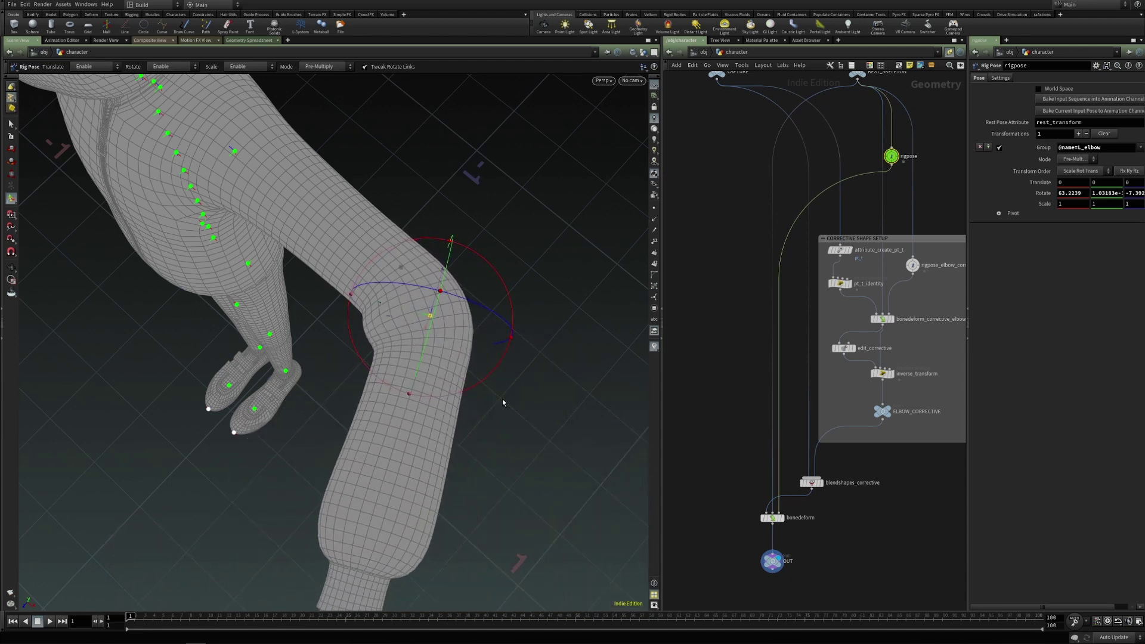
alt+drag(429, 332, 479, 360)
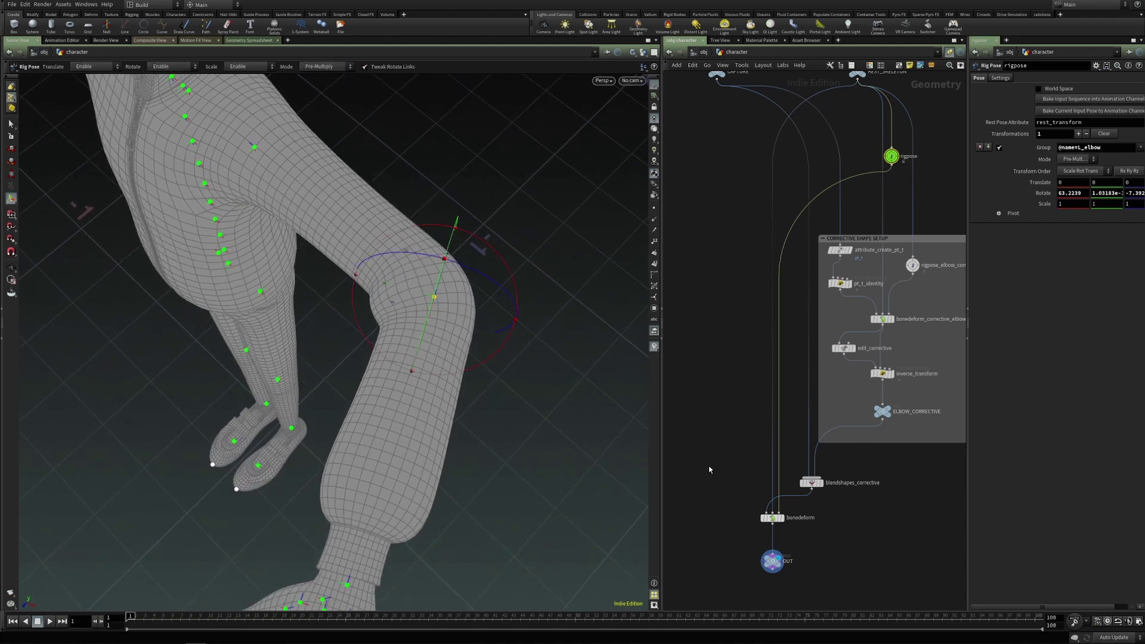
drag(444, 378, 471, 366)
double_click(1071, 193)
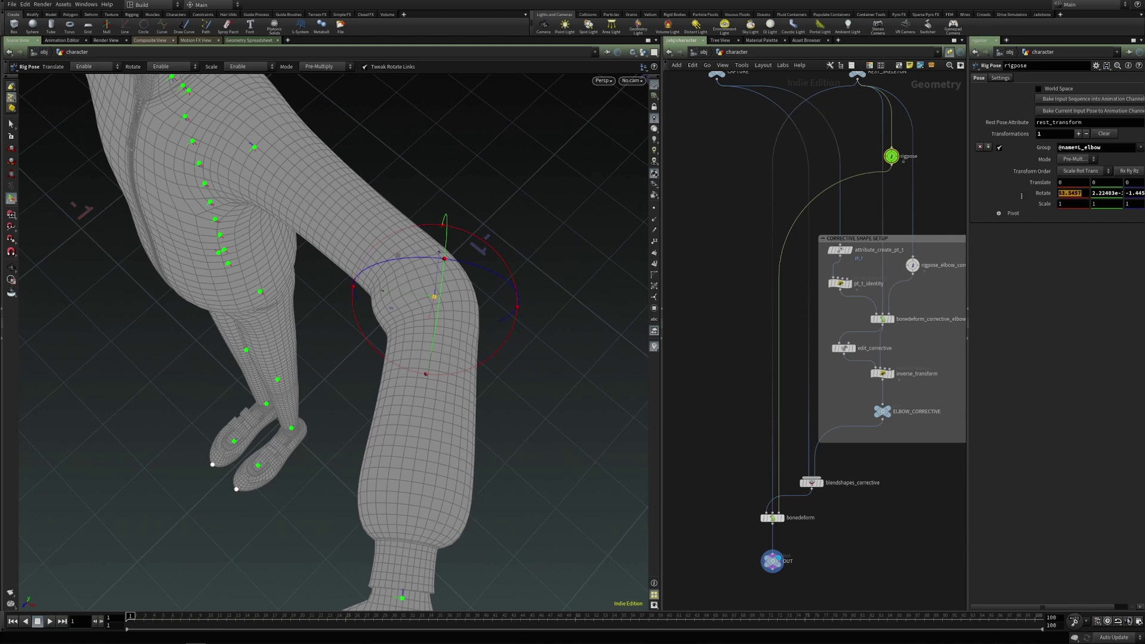
text(45)
key(Return)
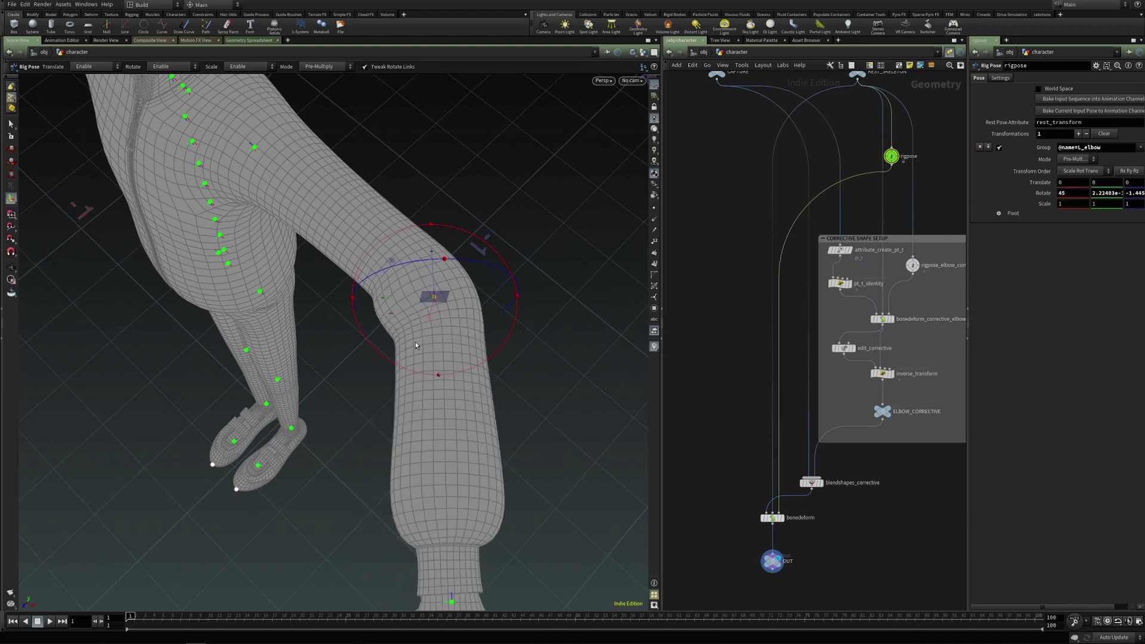
- Open the parameter interface editor for blendshapes_corrective and add a Ramp (Float) parameter below the Blends folder
drag(811, 483, 813, 475)
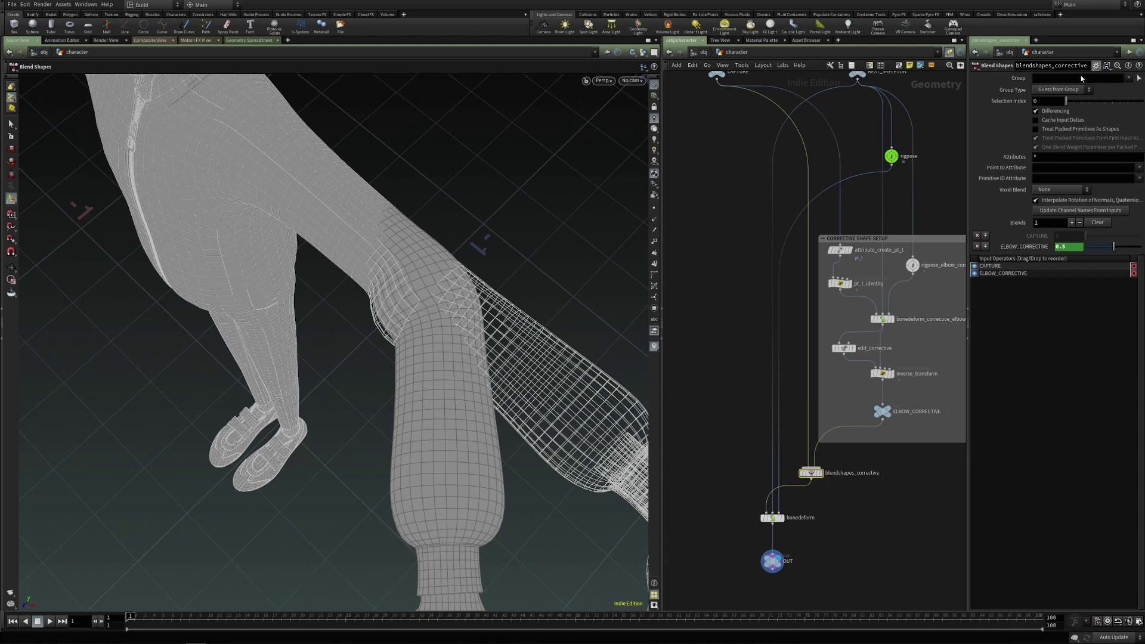
click(1096, 66)
click(1050, 77)
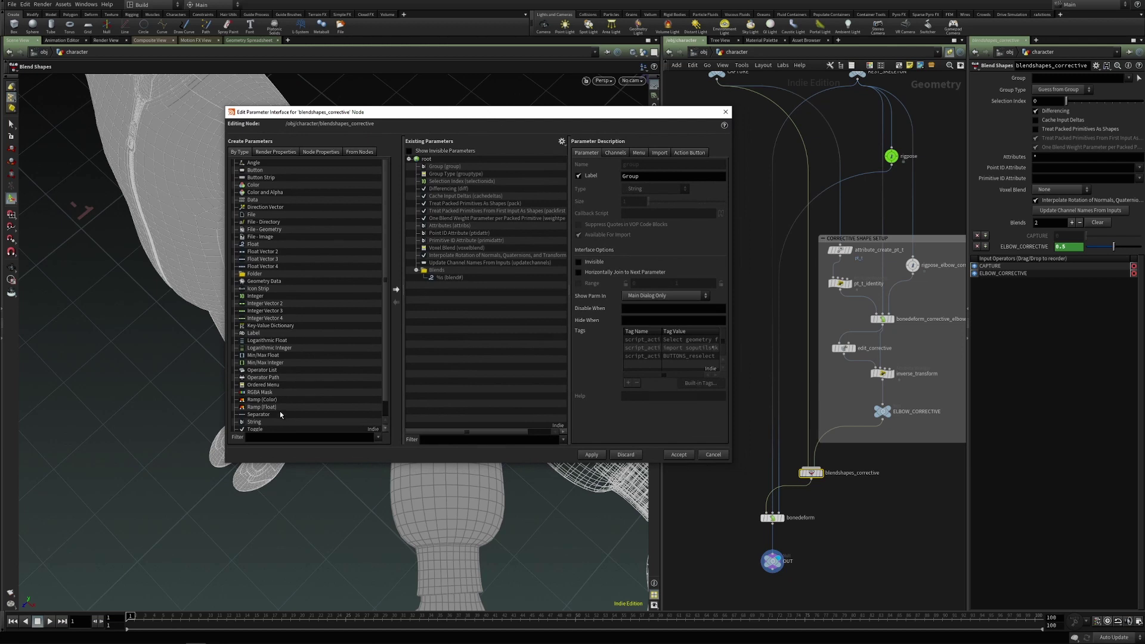
click(263, 407)
click(396, 290)
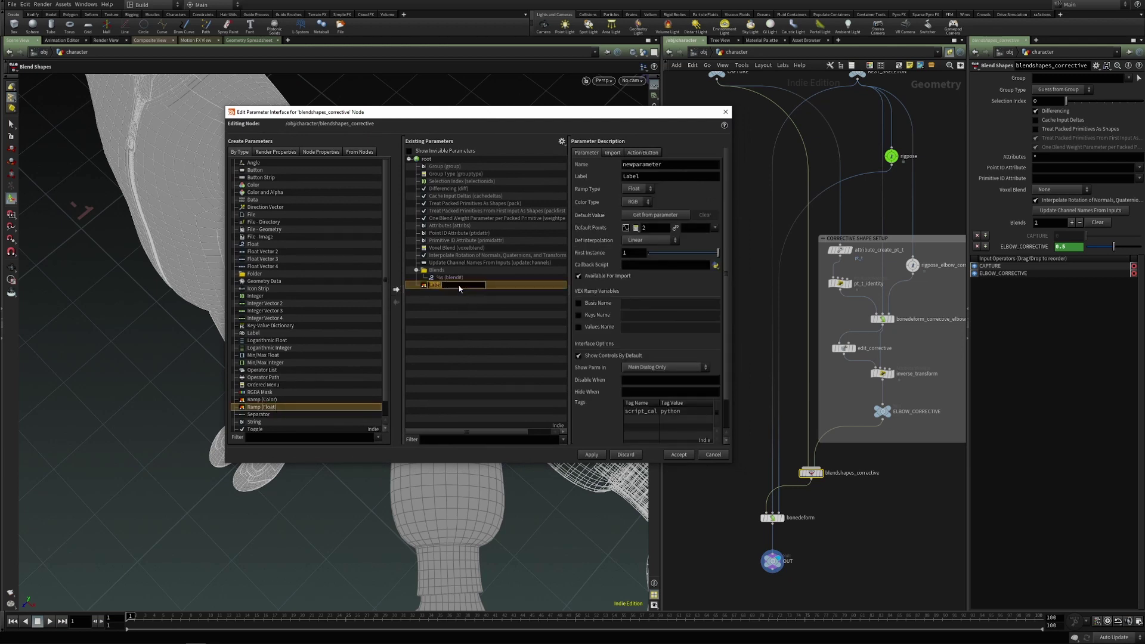
- Name the new ramp parameter dial_corrective, label it Dial Corrective, and apply it to the node
key(Return)
text(di)
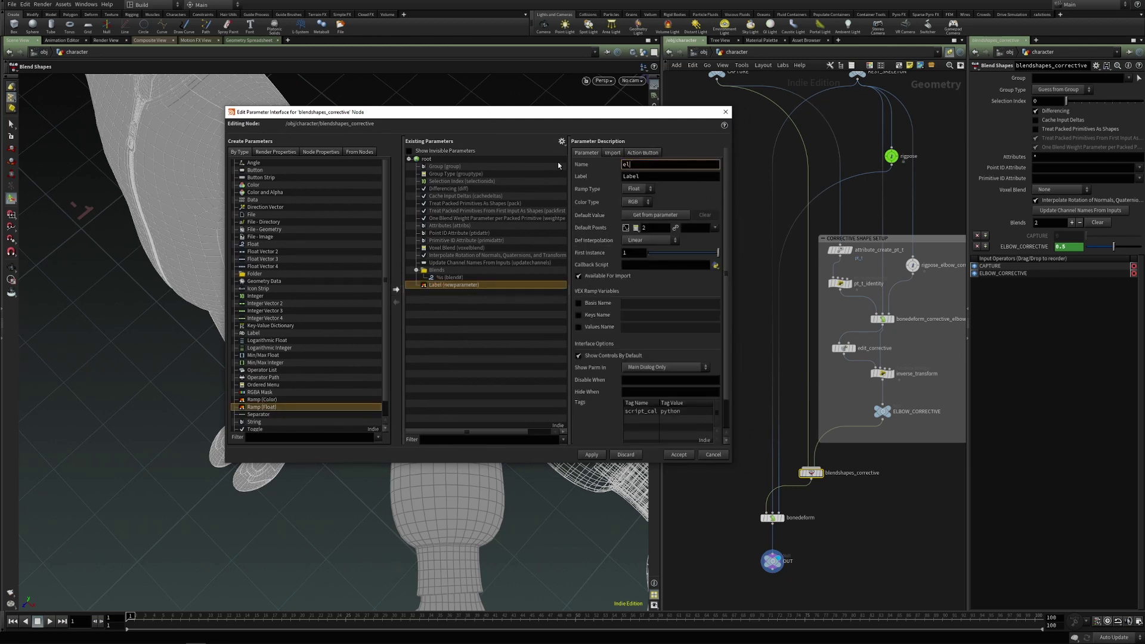
text(al_corrective)
key(Tab)
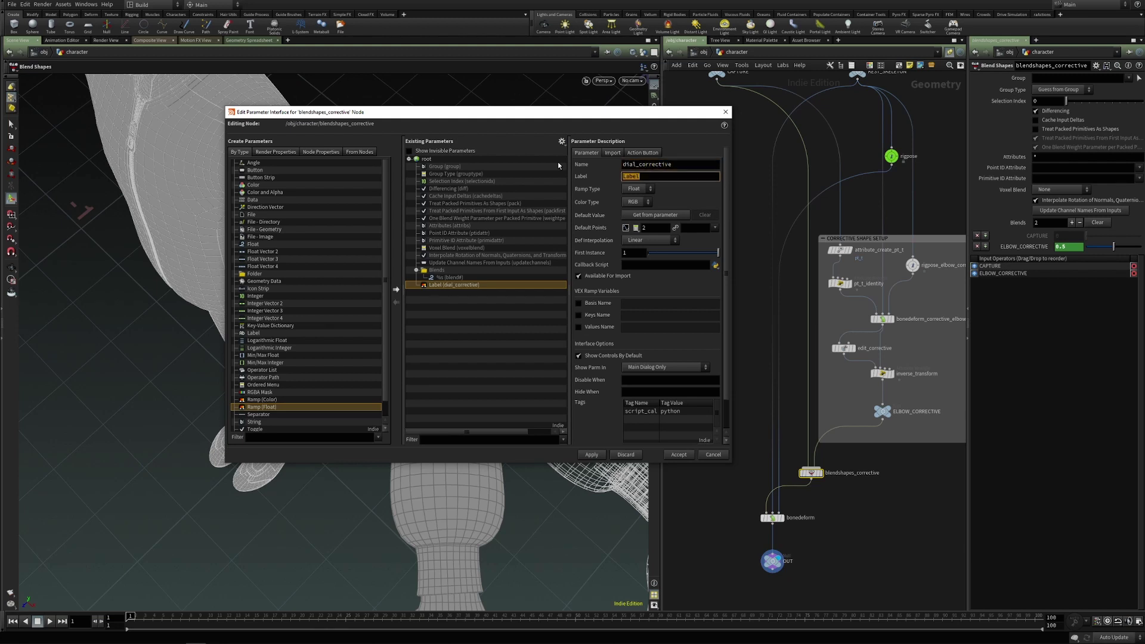
text(Dial Corrective)
key(Tab)
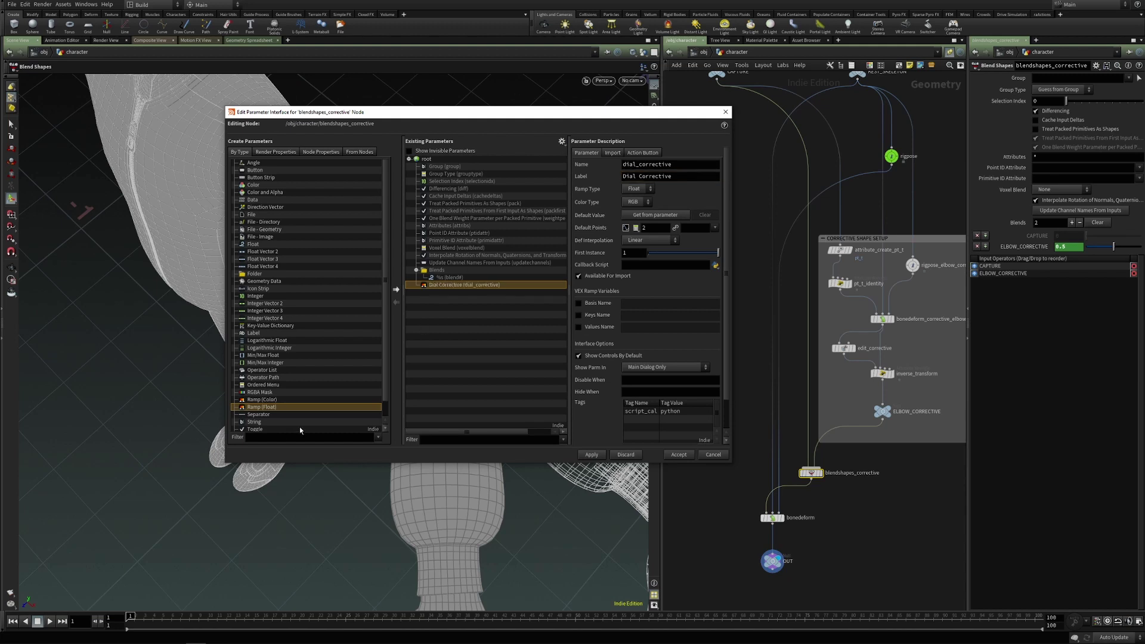
click(592, 455)
click(639, 164)
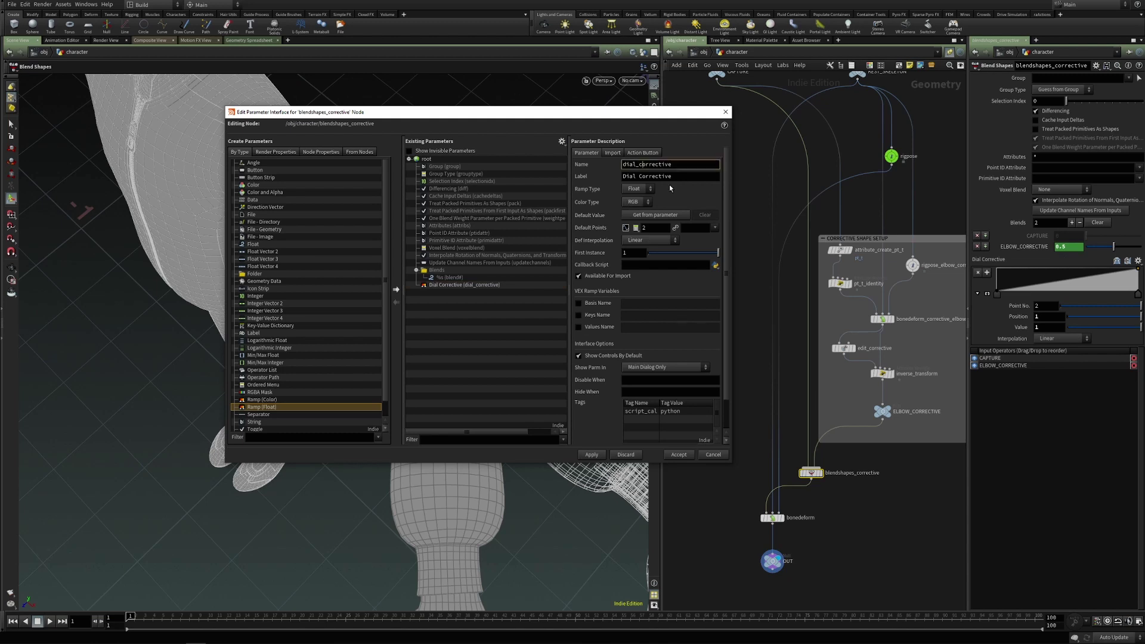
- Rename the ramp parameter dial_elbow_corrective, label it Dial Elbow Corrective, and accept the parameter interface changes
key(Tab)
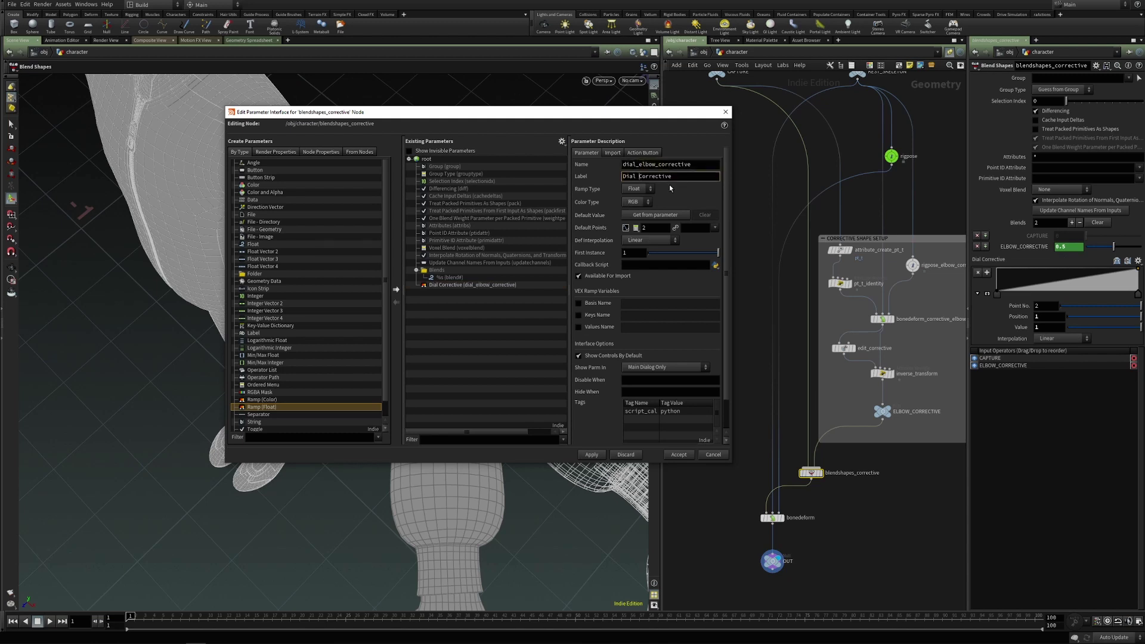
text(Elbow)
key(Tab)
click(679, 455)
- Set the interpolation of the Dial Elbow Corrective ramp's first and last points to B-Spline
click(996, 293)
click(1062, 338)
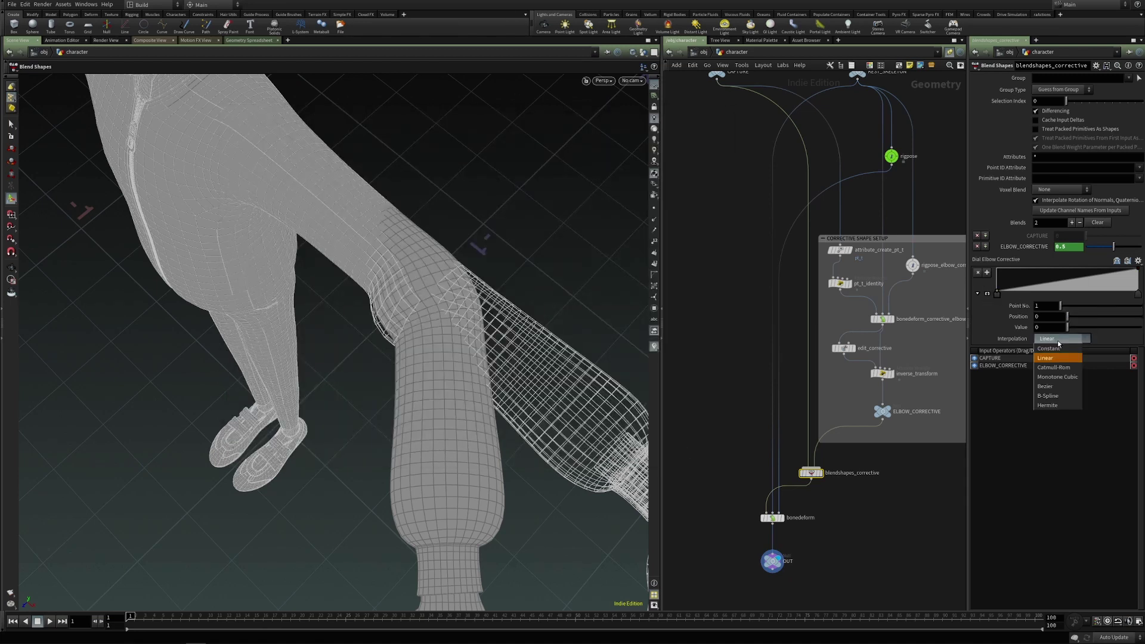
click(1059, 392)
click(1138, 293)
click(1055, 340)
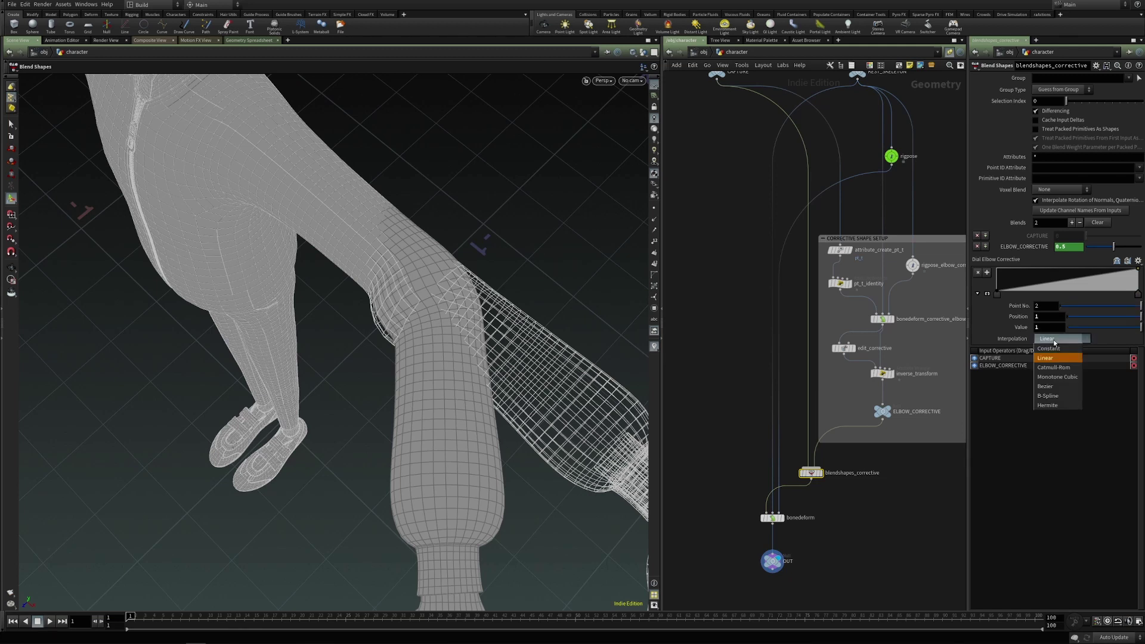
click(1060, 396)
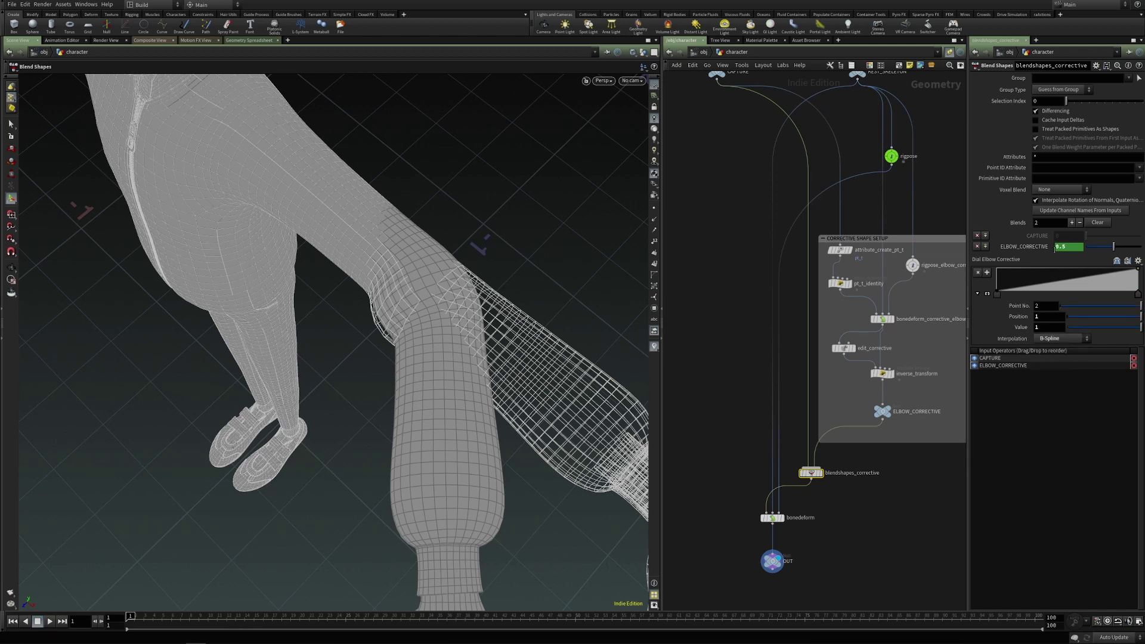
- Open the ELBOW_CORRECTIVE weight's expression for editing and insert chramp("dial_elbow_corrective", before the existing clamp function
key(alt+e)
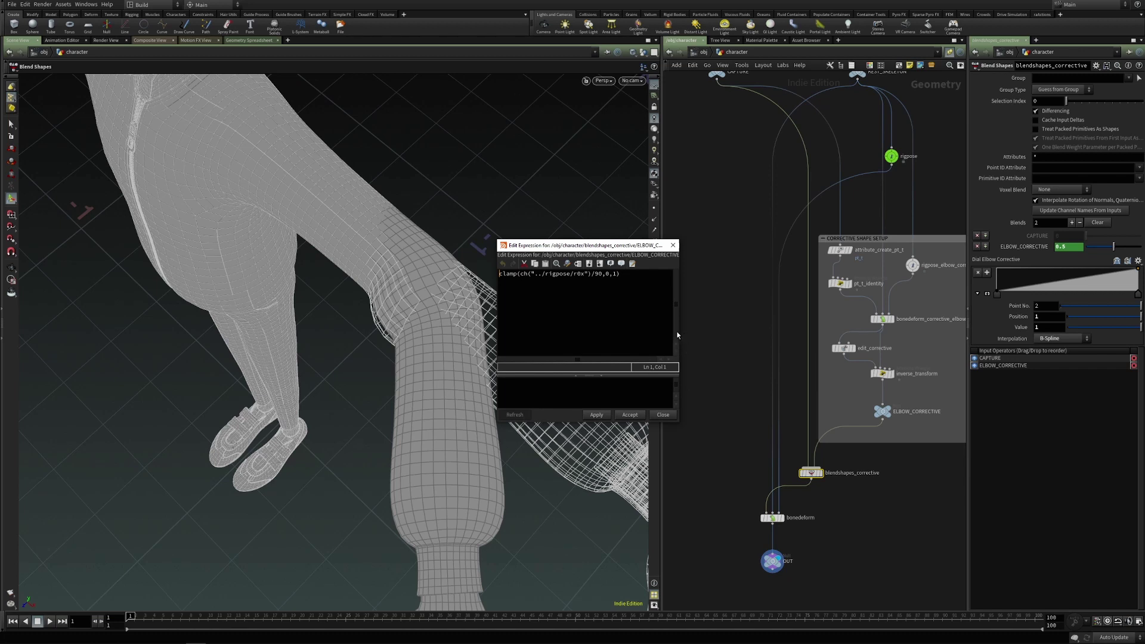
drag(681, 331, 791, 331)
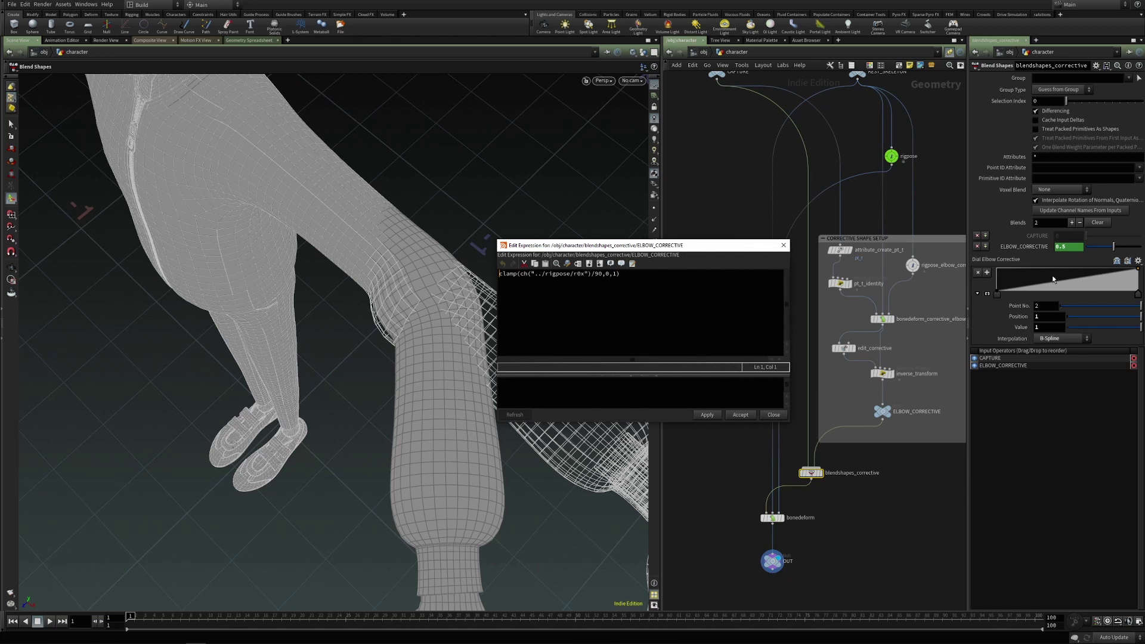
click(673, 284)
key(Home)
text(chramp()
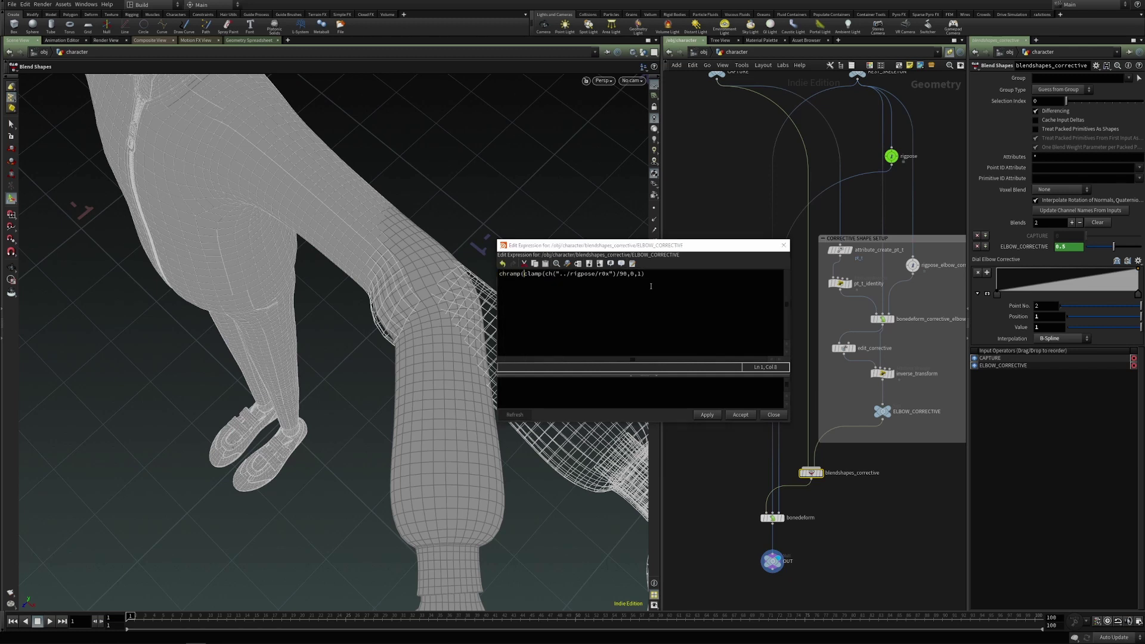
text("dial_elbow_C)
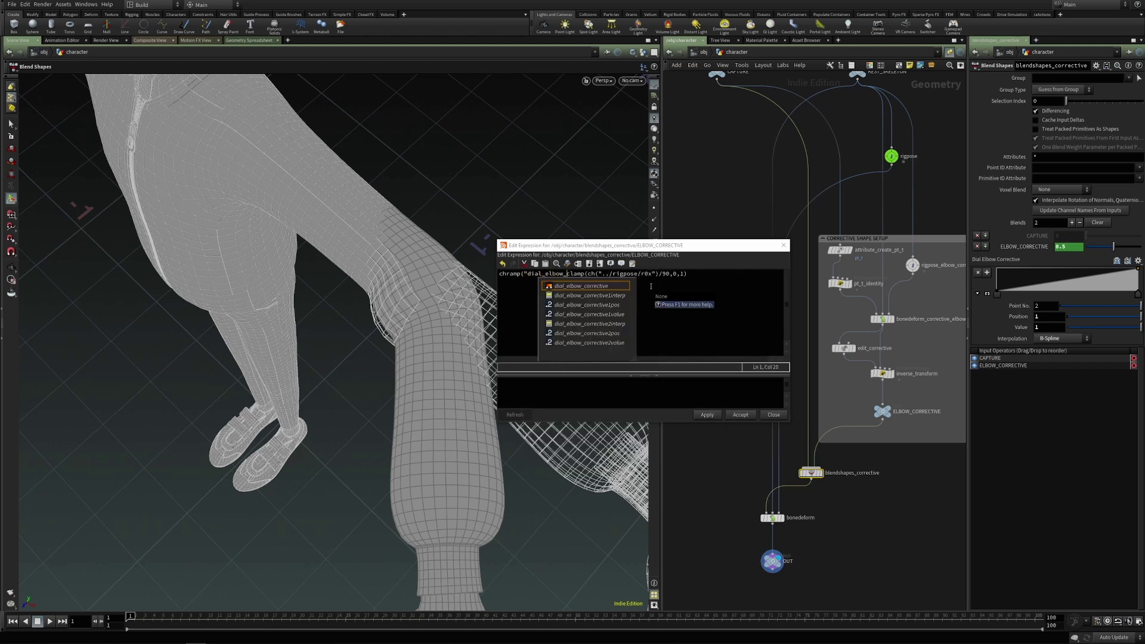
key(BackSpace)
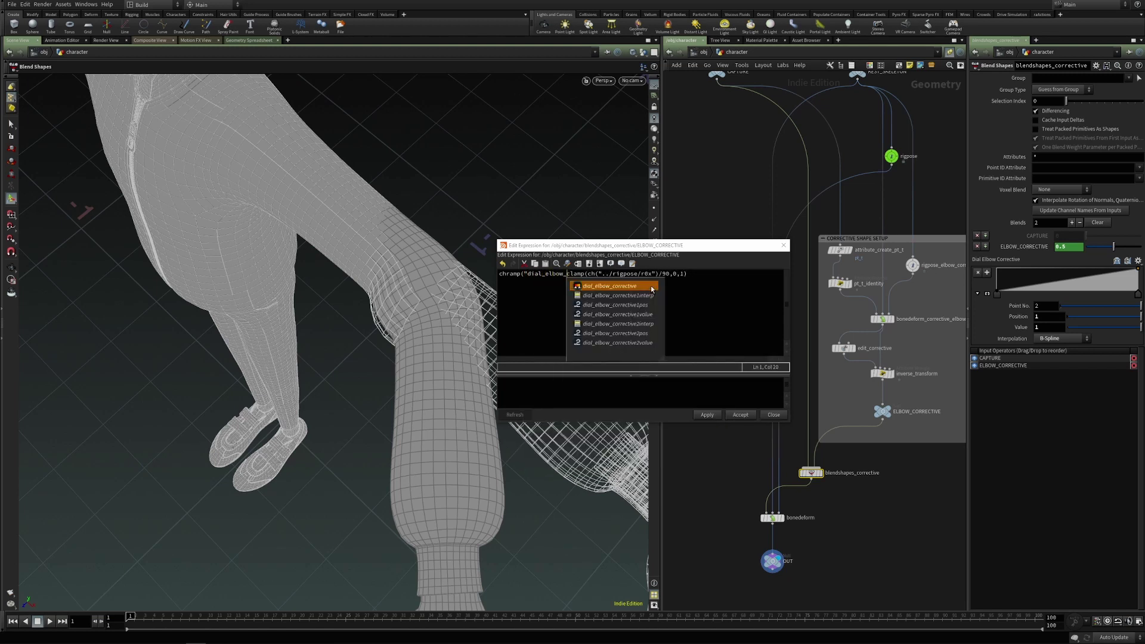
click(651, 287)
text(,)
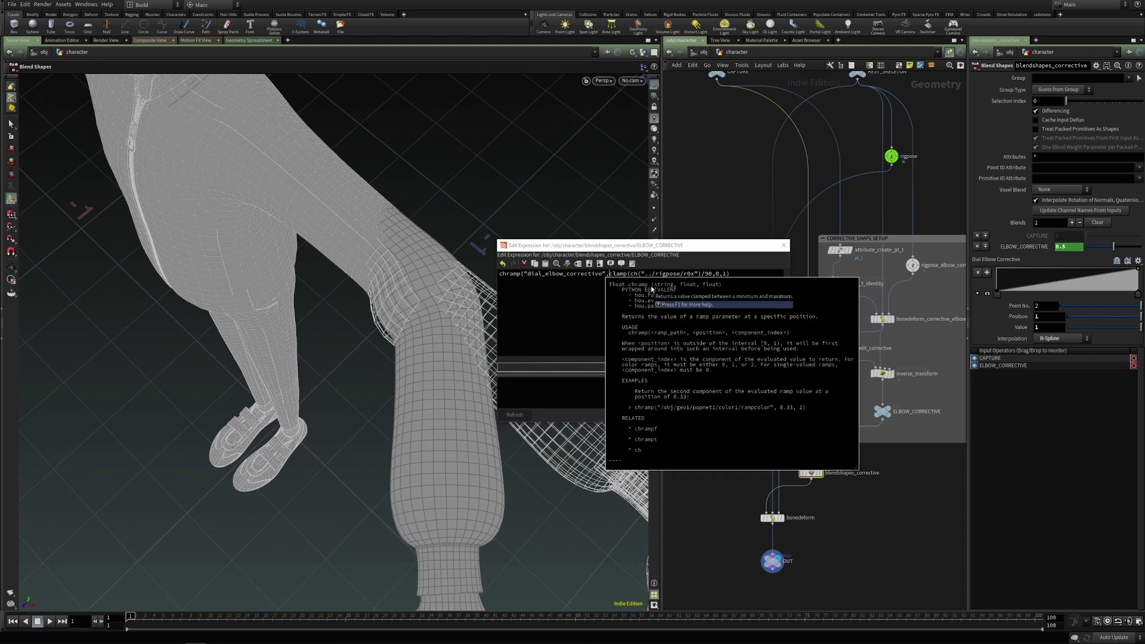
- Complete the chramp call by adding ,0) after the clamp function, and accept the ELBOW_CORRECTIVE expression
key(End)
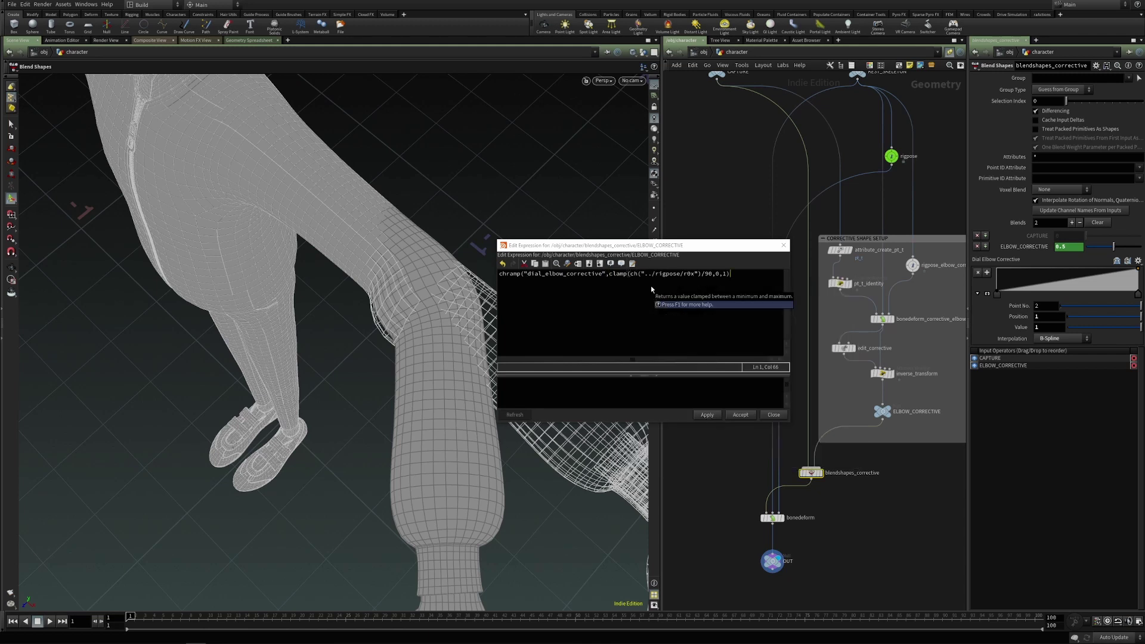
drag(609, 273, 734, 276)
click(745, 280)
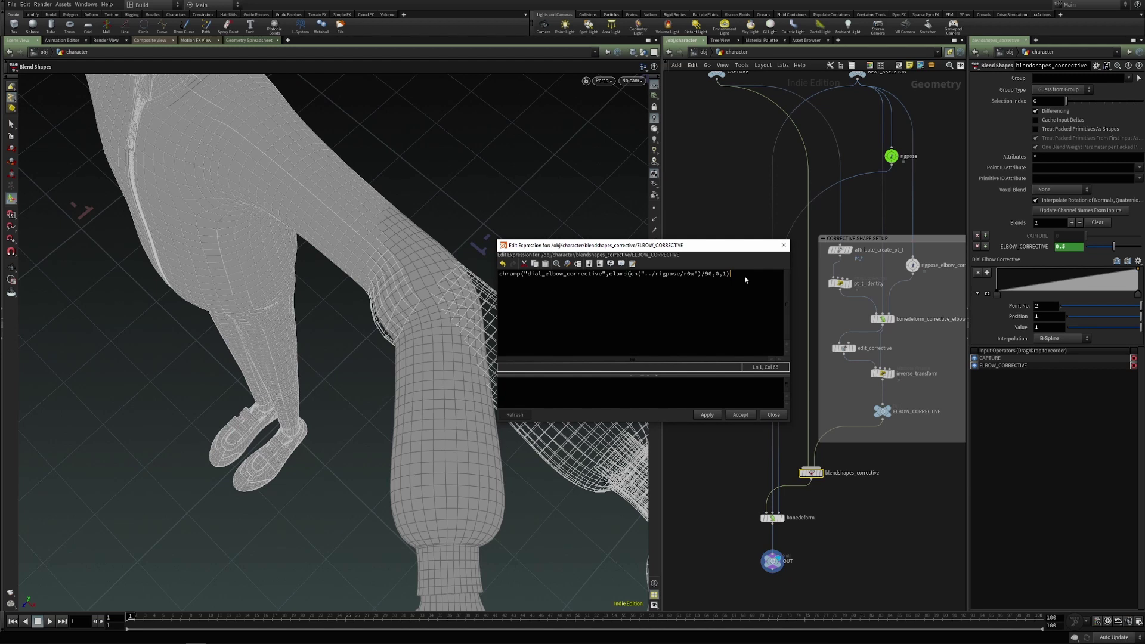
text(,0)
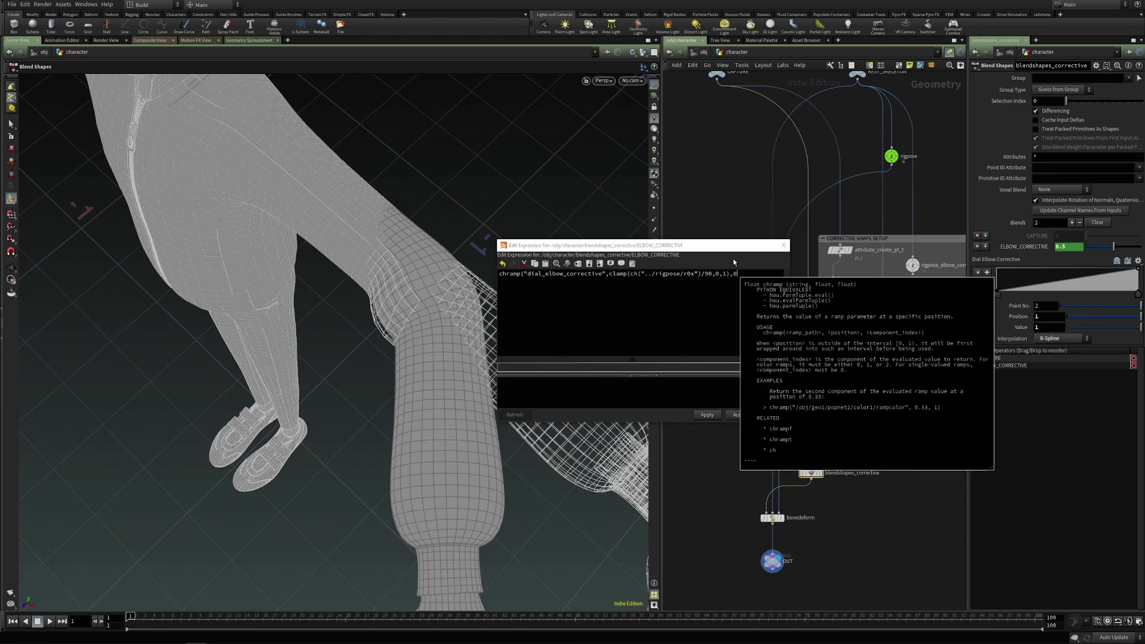
text())
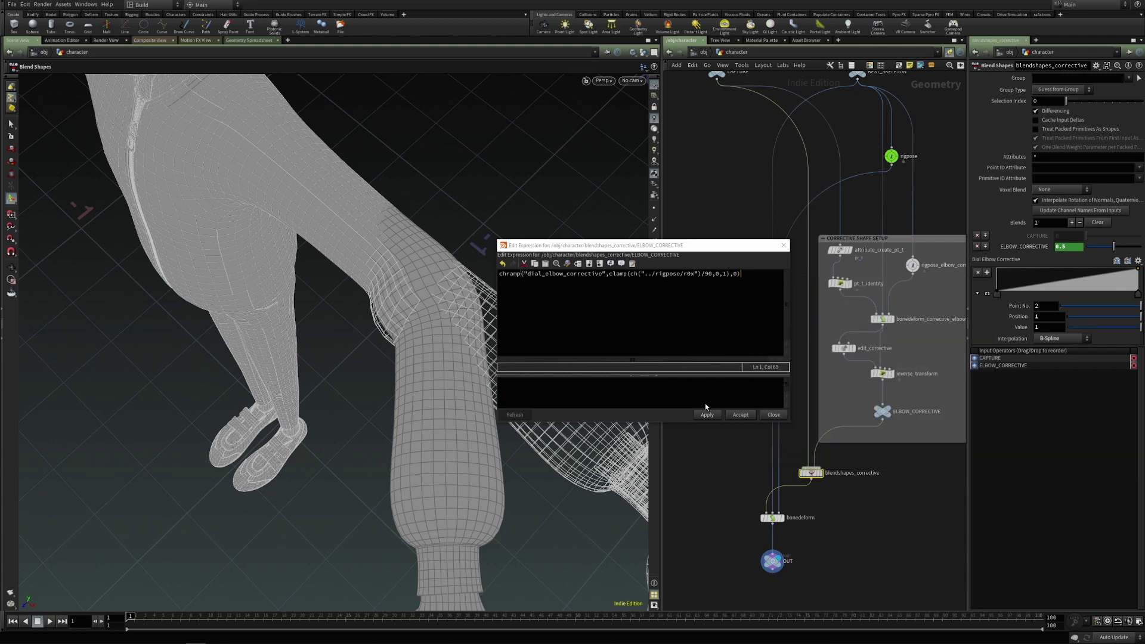
click(740, 415)
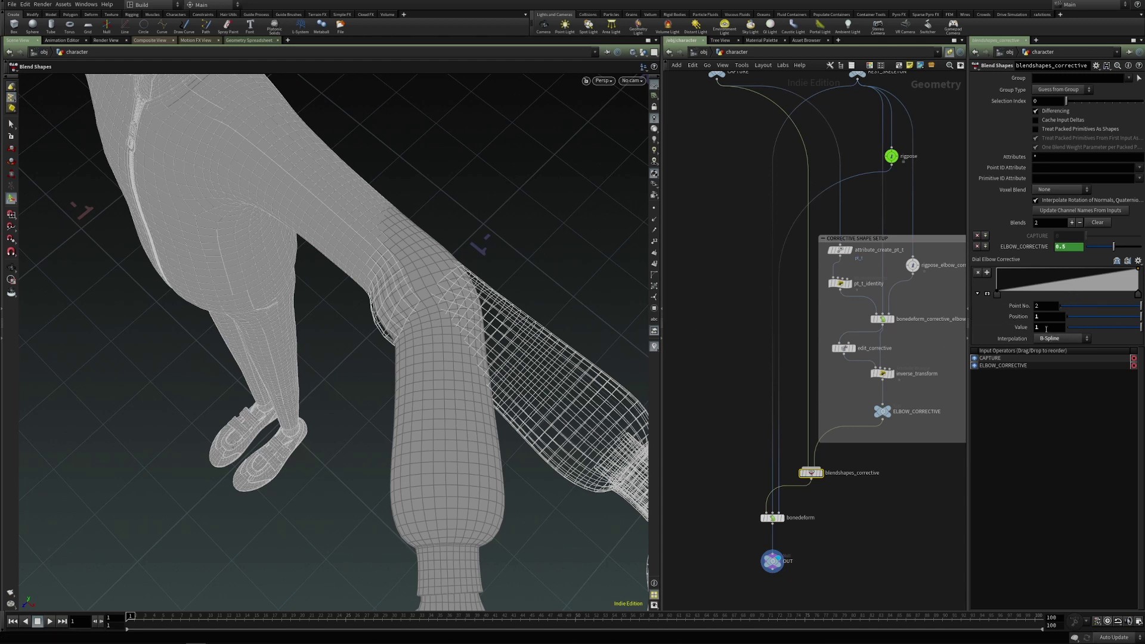
- Add a middle point to the Dial Elbow Corrective ramp at position 0.5 with value 0.5
click(1068, 283)
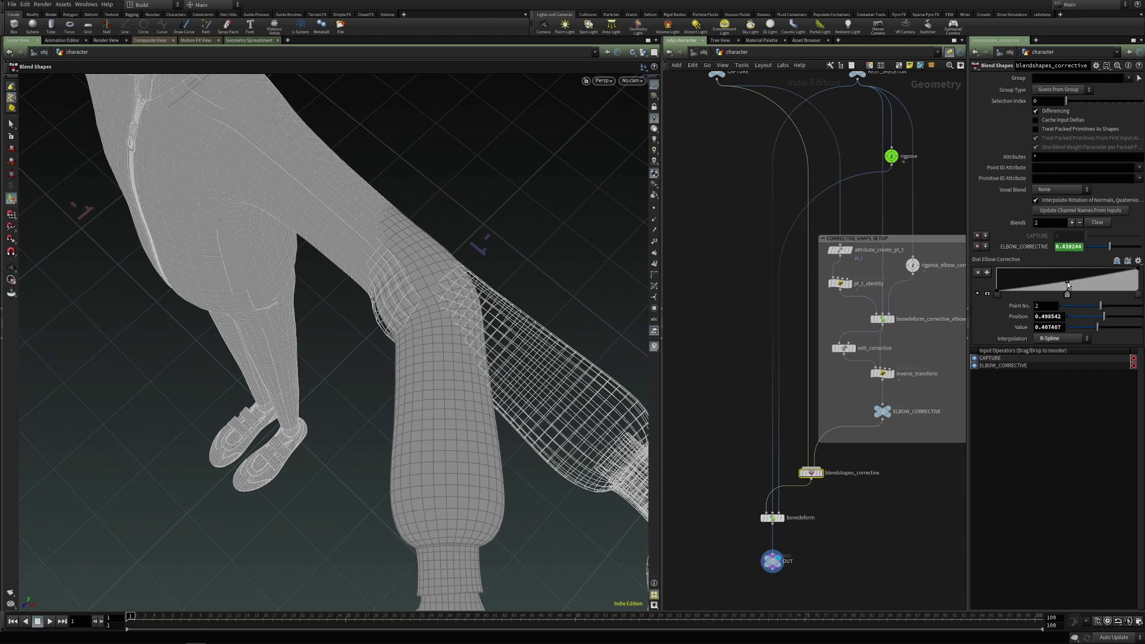
click(1041, 327)
key(shift+Tab)
text(.5)
key(Tab)
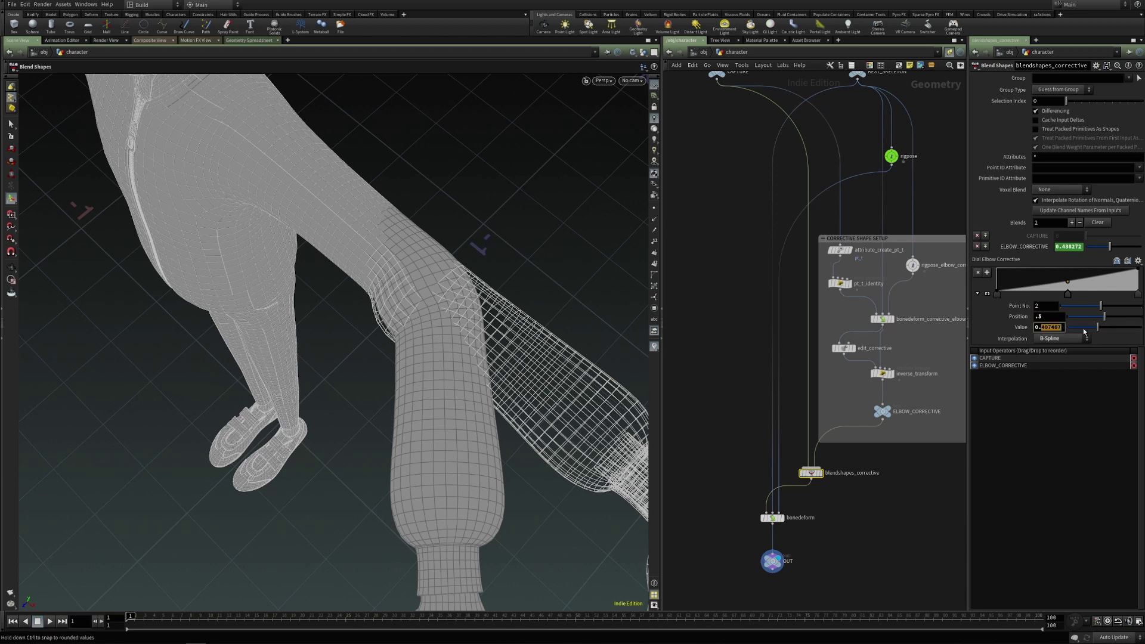
text(0.5)
key(Return)
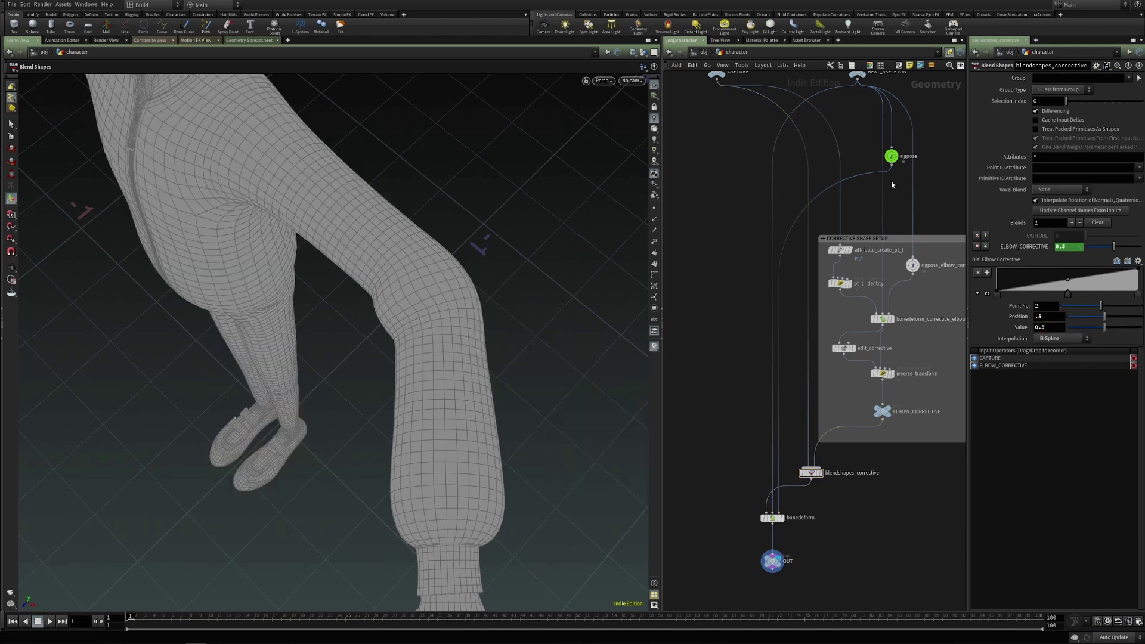
- Set the left elbow's Y and Z rotation to 0 in the rigpose node
drag(896, 174, 897, 174)
text(0)
key(Tab)
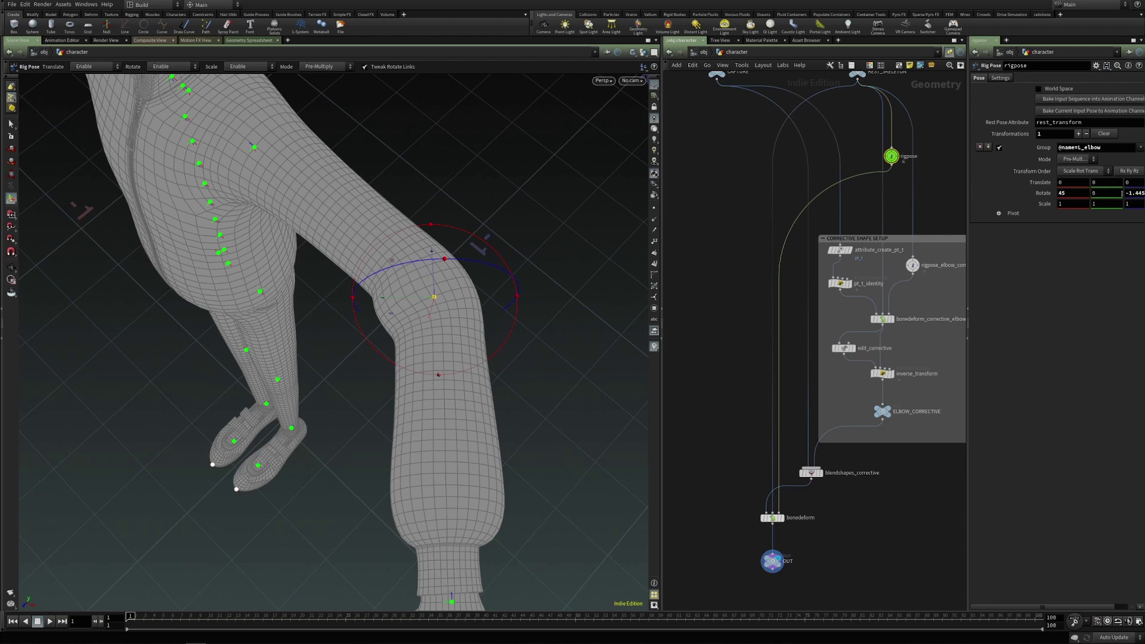
text(0)
key(Return)
- Lower the value of blendshapes_corrective's middle ramp point to about 0.218
drag(853, 492, 789, 452)
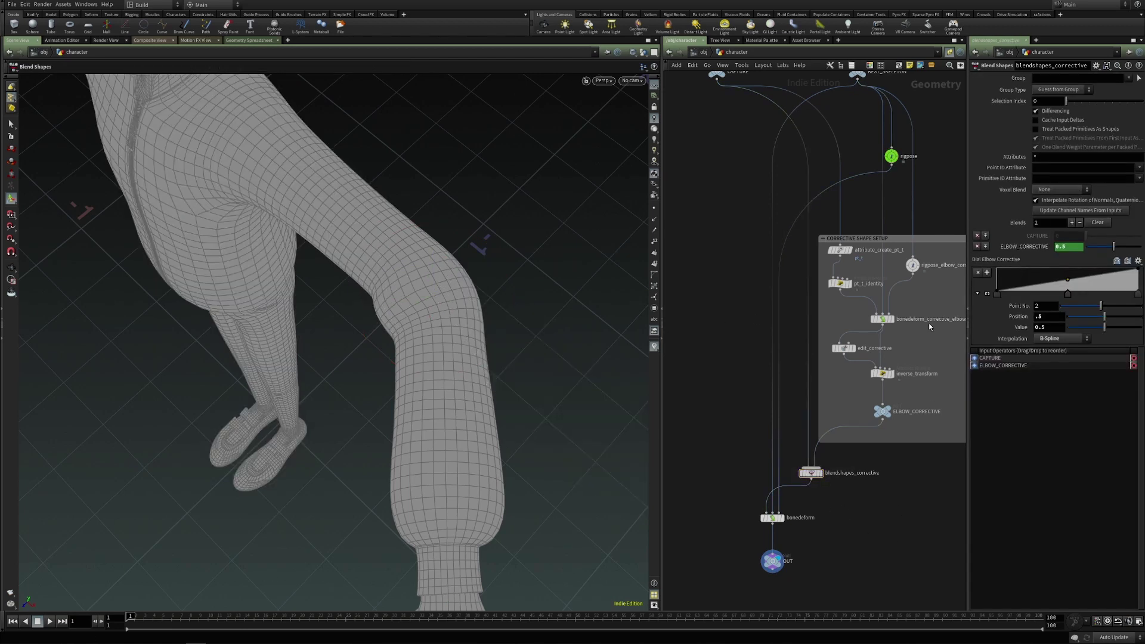
drag(1103, 328, 1083, 325)
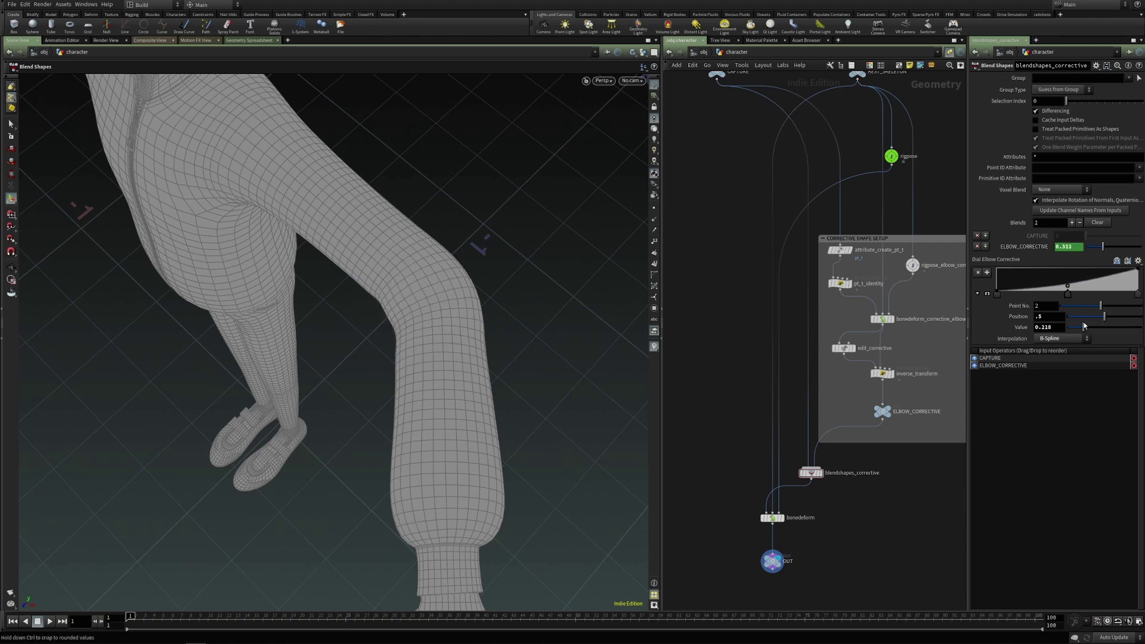
- Keyframe the left elbow's X rotation in rigpose from 0 at frame 1 to 90 at frame 100
click(893, 158)
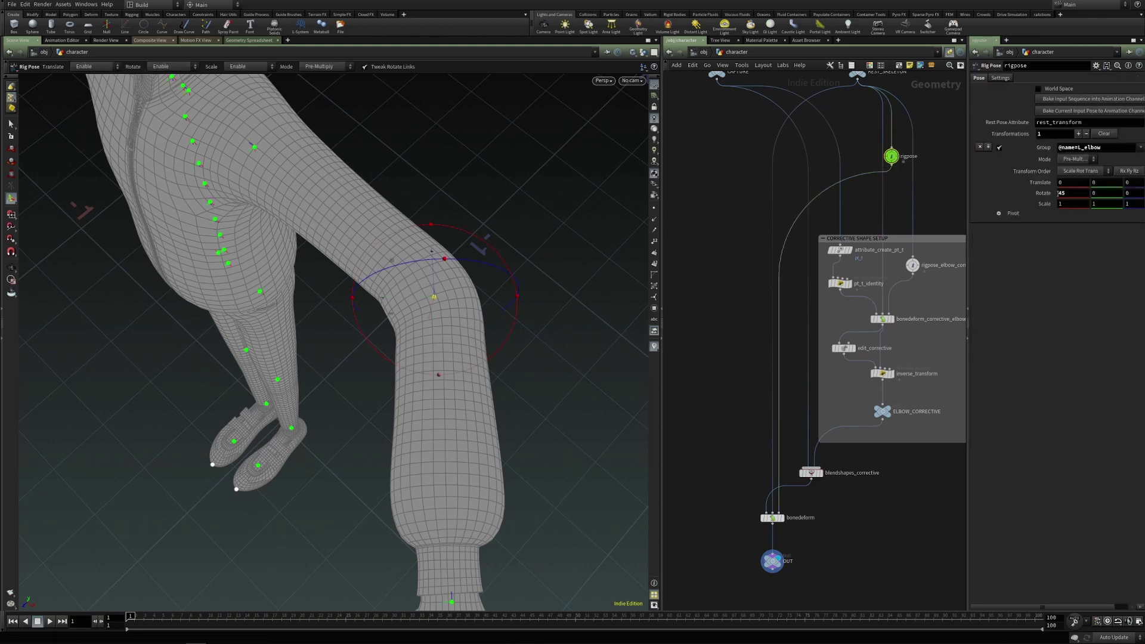
ctrl+middle_click(1072, 194)
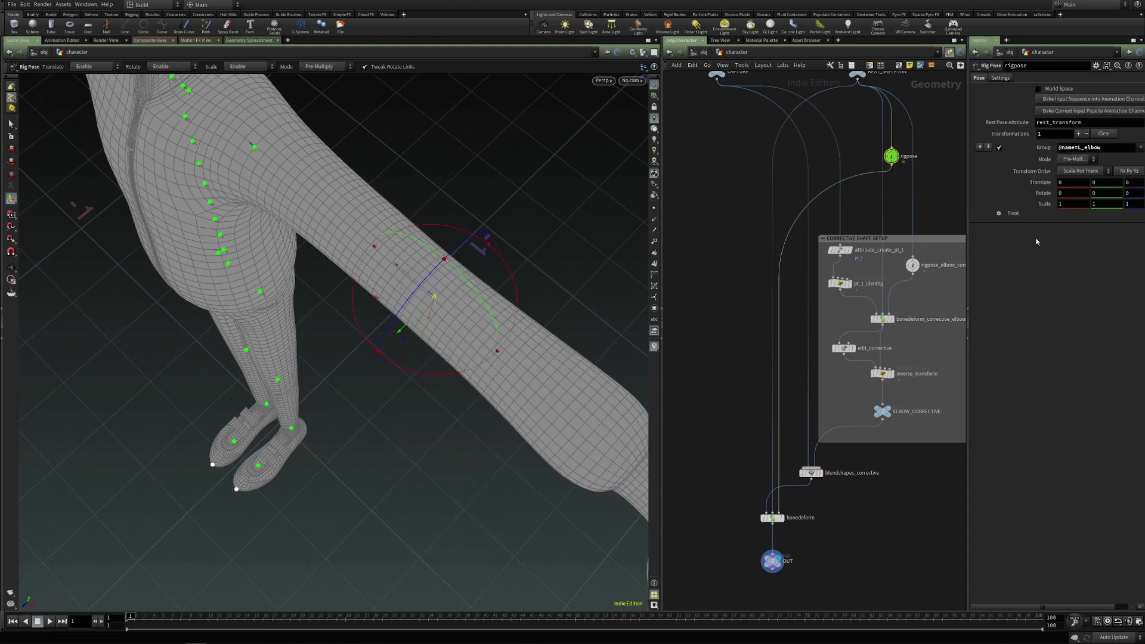
alt+click(1071, 199)
click(1036, 616)
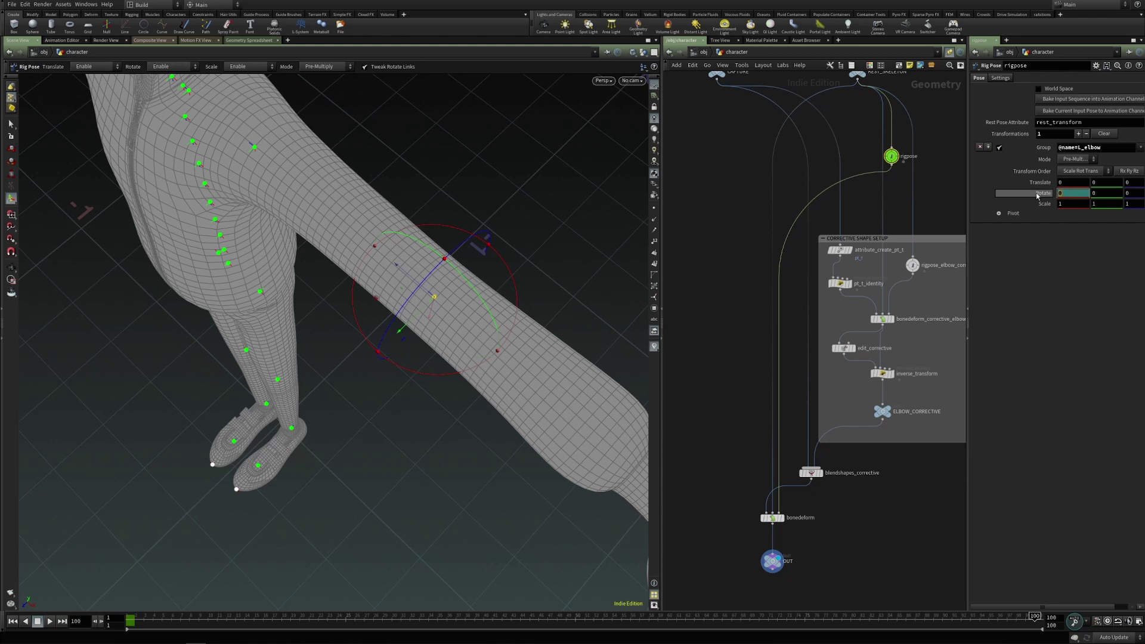
drag(1043, 194, 1038, 197)
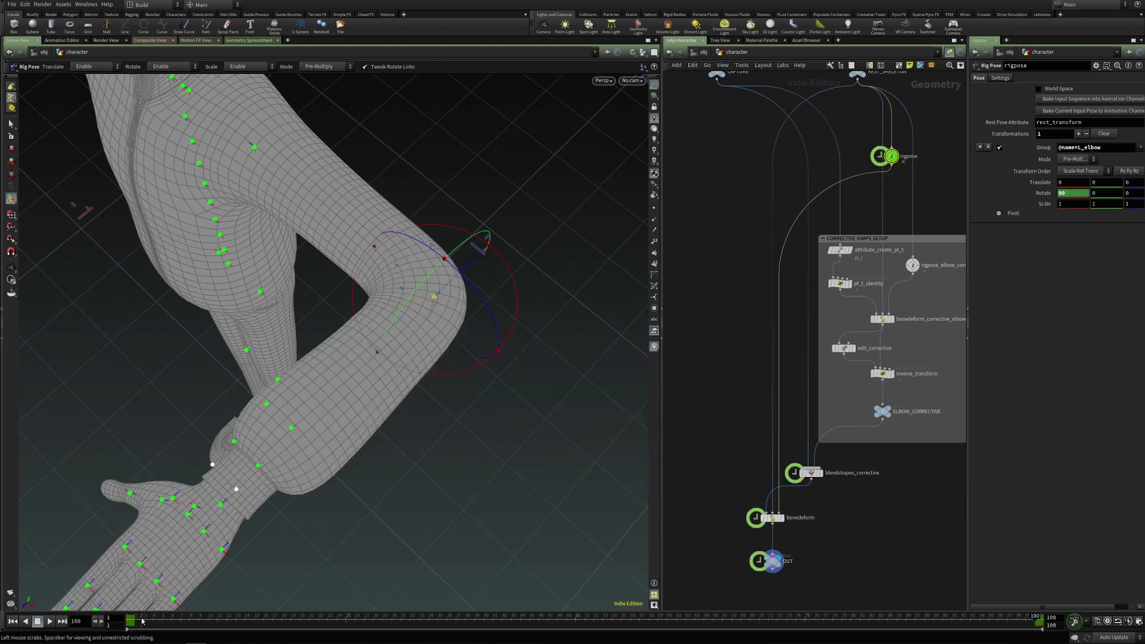
- Check the bend at frame 83 and add a third ramp point near position 0.77 with value 0.52
drag(148, 618, 883, 585)
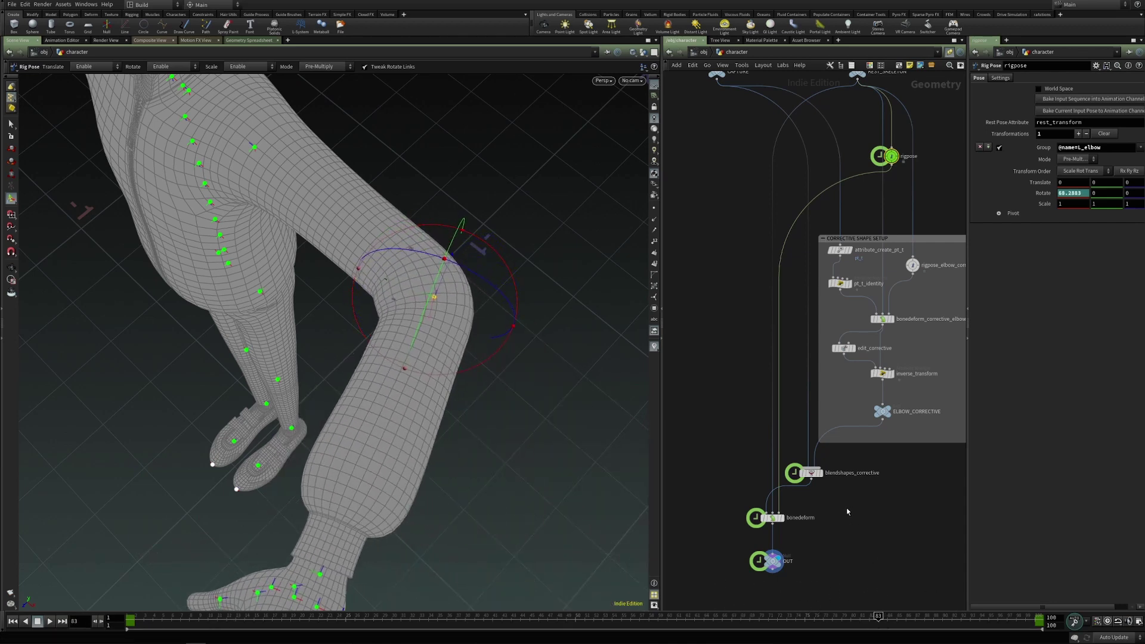
click(811, 473)
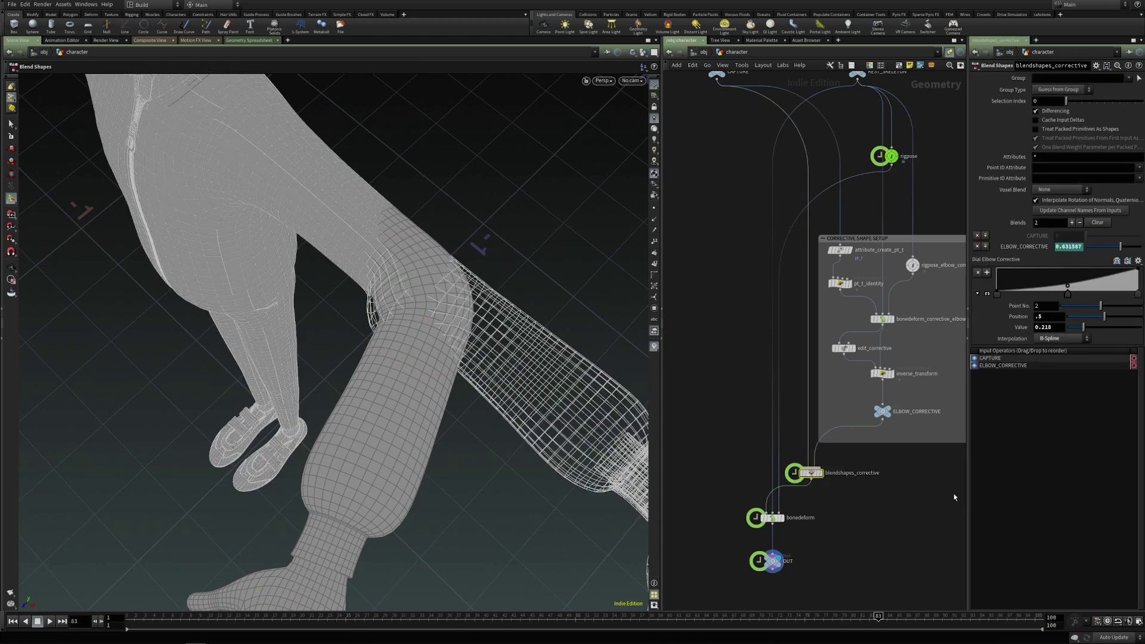
click(1105, 279)
ctrl+drag(1111, 331, 1106, 327)
- Scrub the elbow animation to compare the bend with blendshapes_corrective bypassed and enabled
drag(879, 616, 1038, 618)
click(802, 473)
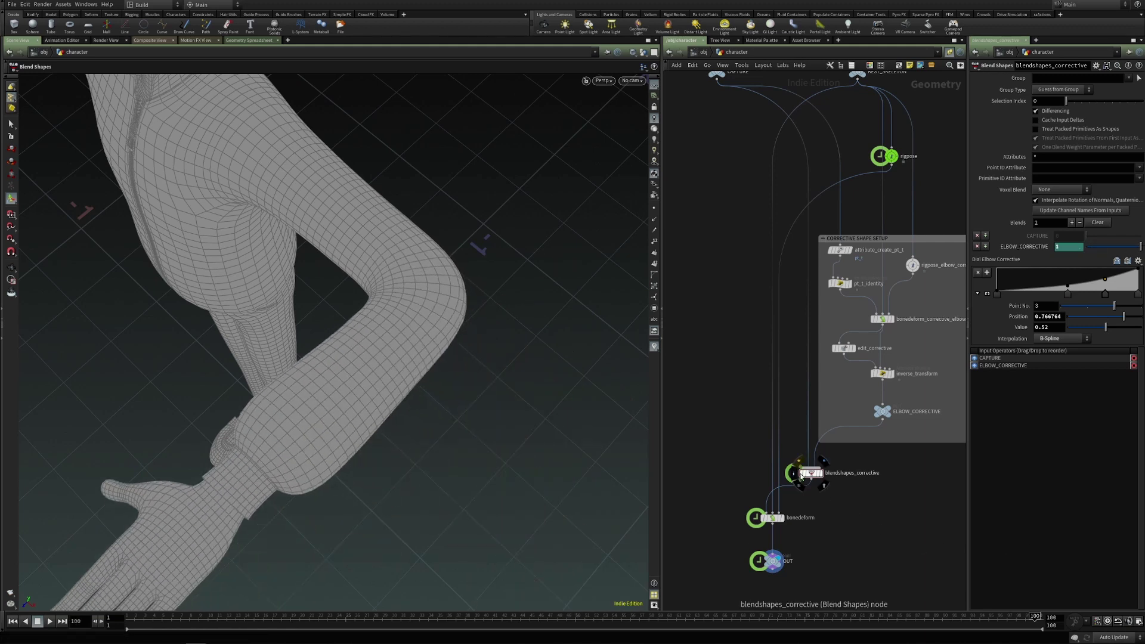
drag(216, 616, 1026, 617)
drag(1076, 550, 711, 550)
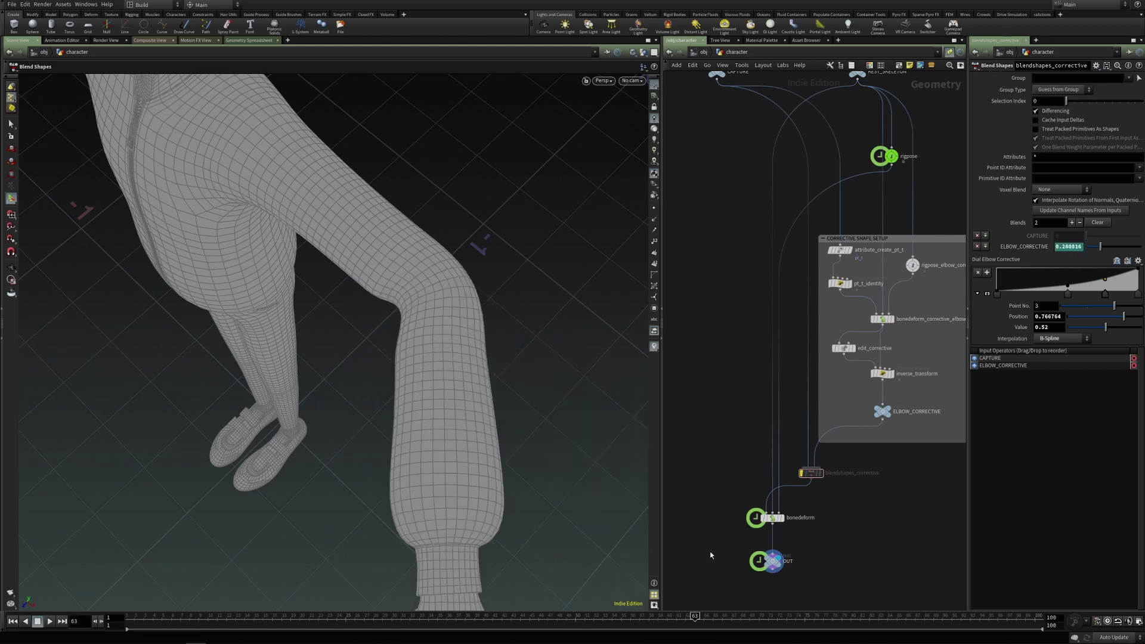
click(802, 474)
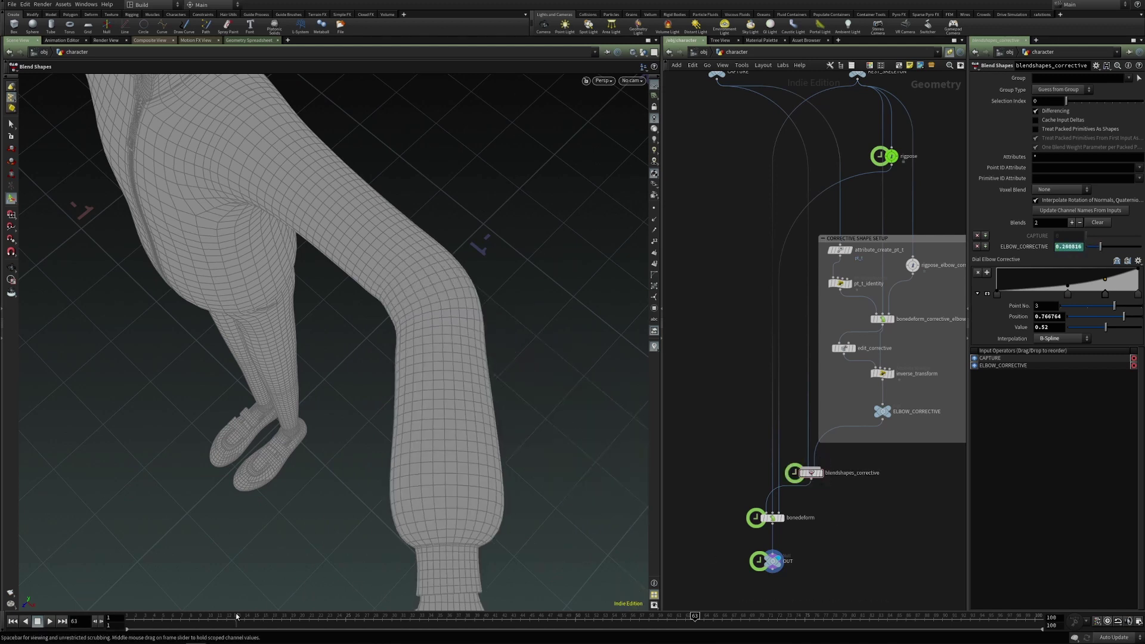
drag(751, 601, 844, 517)
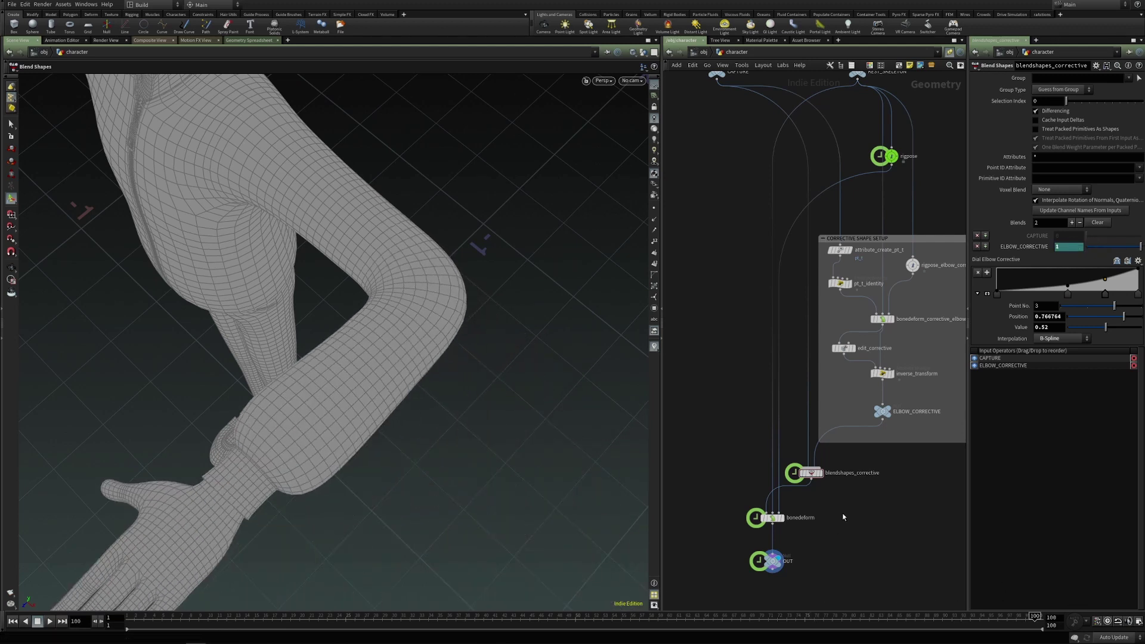
- Select the OUT node and scrub from start to frame 100 to review the final elbow deformation
scroll(837, 533, down, 2)
middle_drag(775, 579, 738, 556)
click(742, 531)
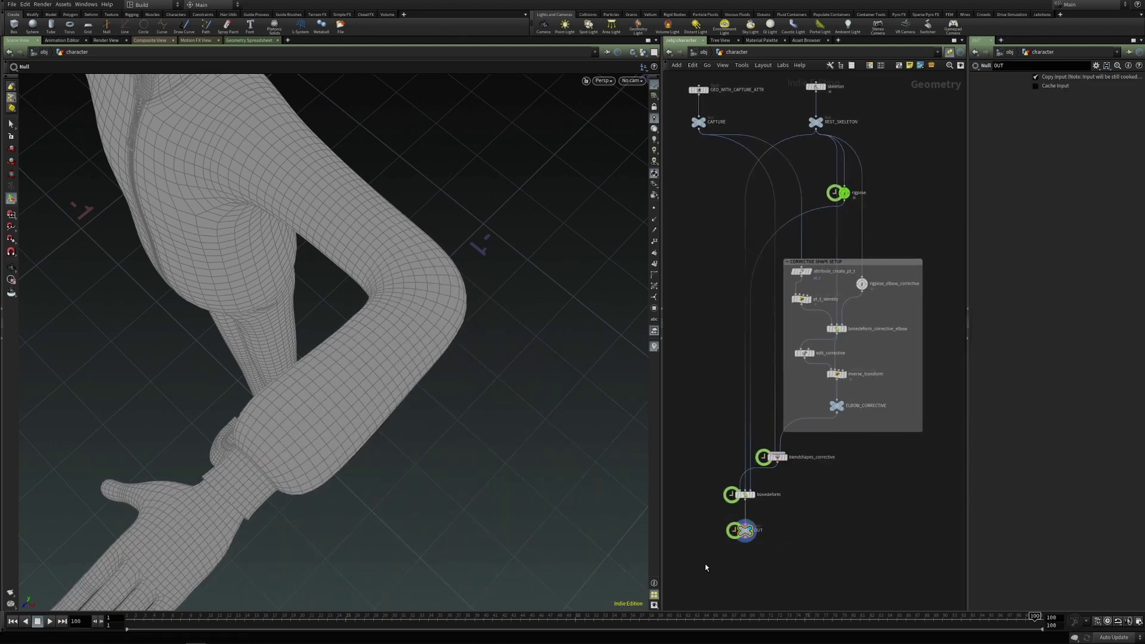
drag(214, 625, 1036, 625)
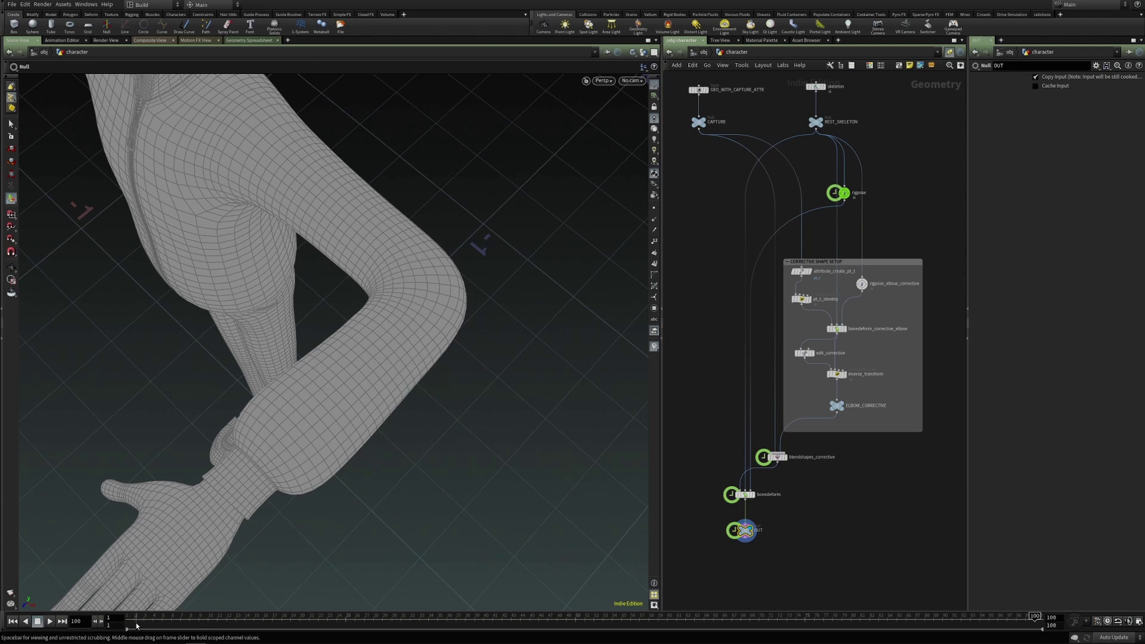
mouse_move(134, 623)
mouse_down()
mouse_move(472, 593)
mouse_move(409, 323)
mouse_up()
drag(203, 625, 1035, 624)
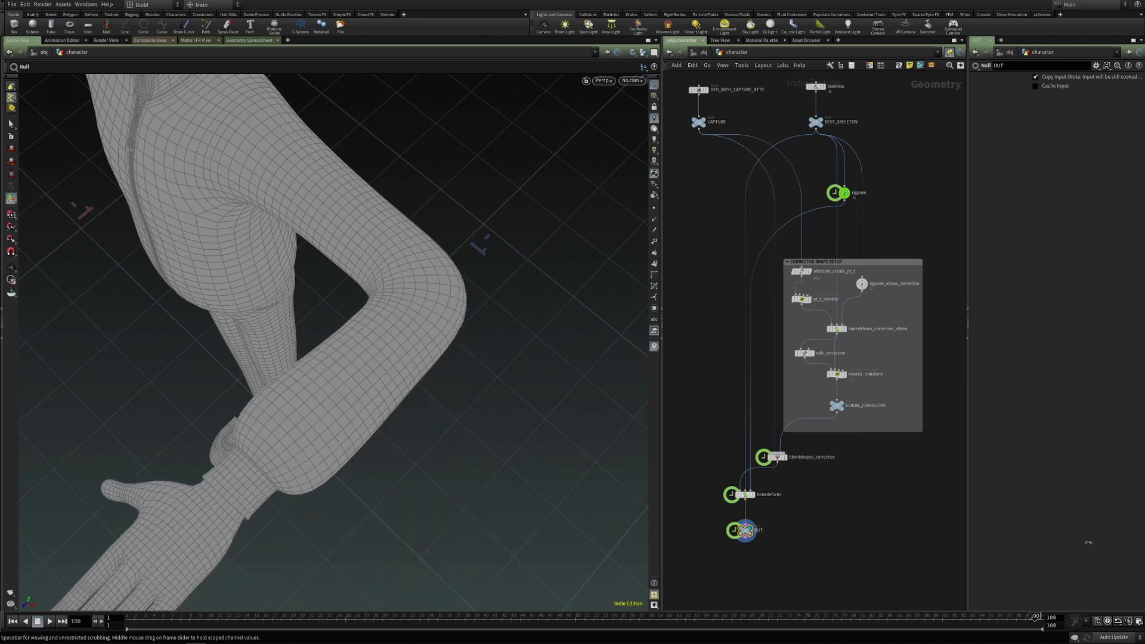